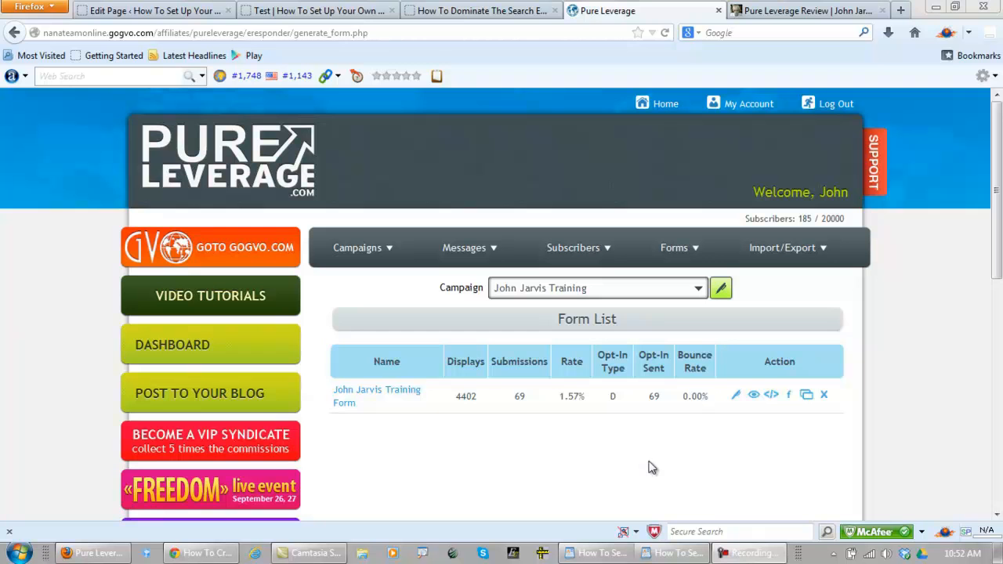
Look through the Pure Leverage Review article down to its closing section and close that page
left_click(812, 12)
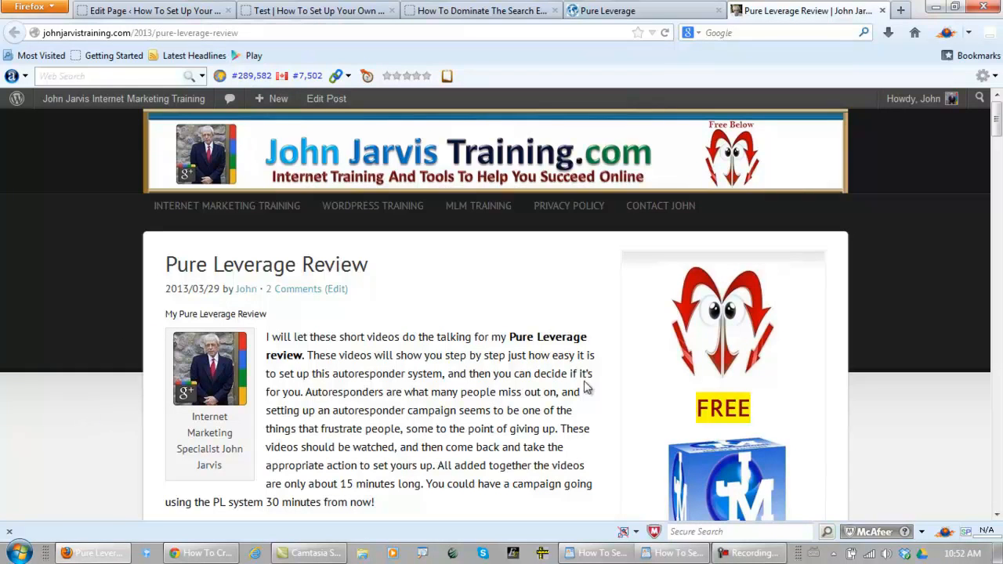
left_click_drag(997, 128, 998, 351)
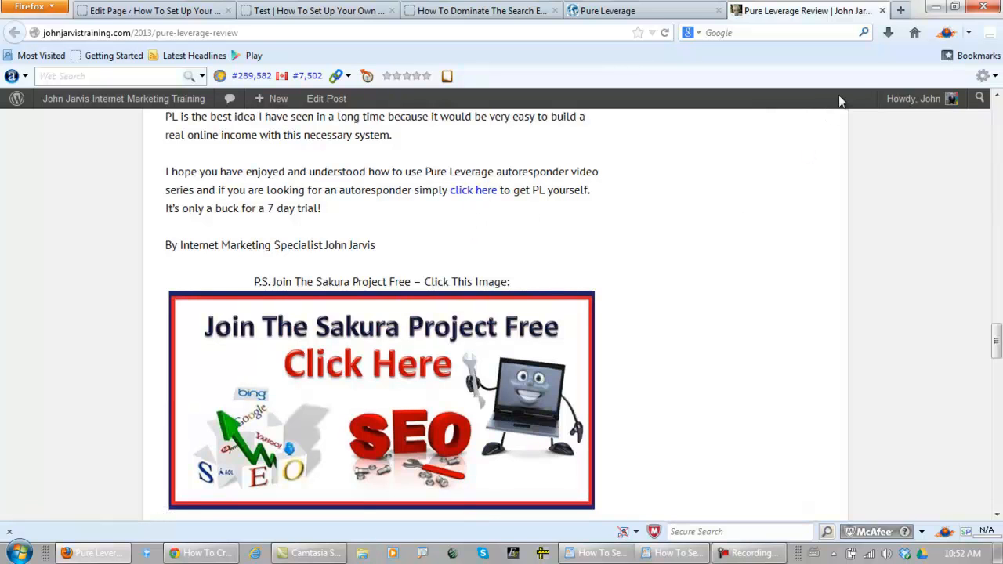
left_click(883, 11)
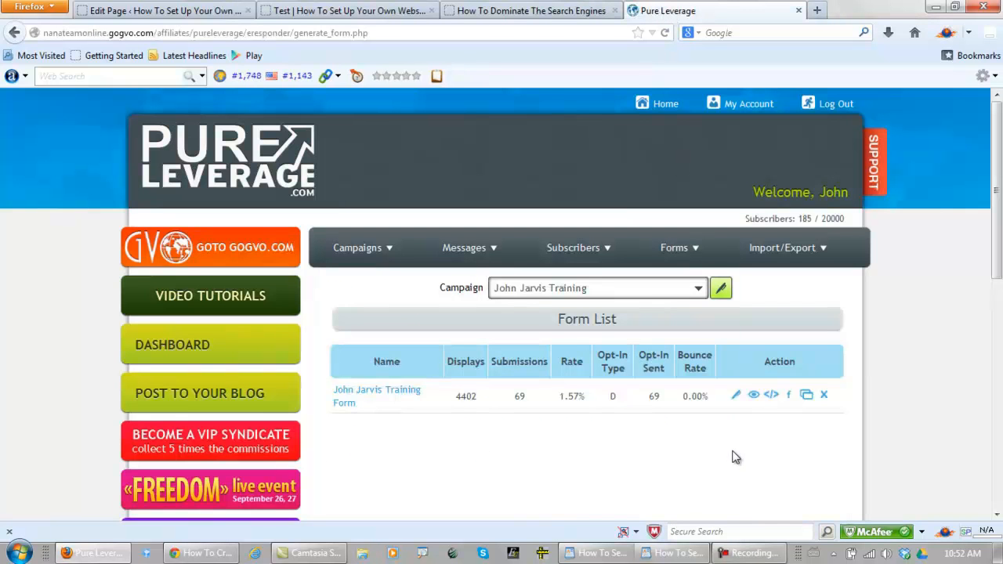
Copy the HTML code of the opt-in form in the Pure Leverage form list and close the code window
left_click(772, 398)
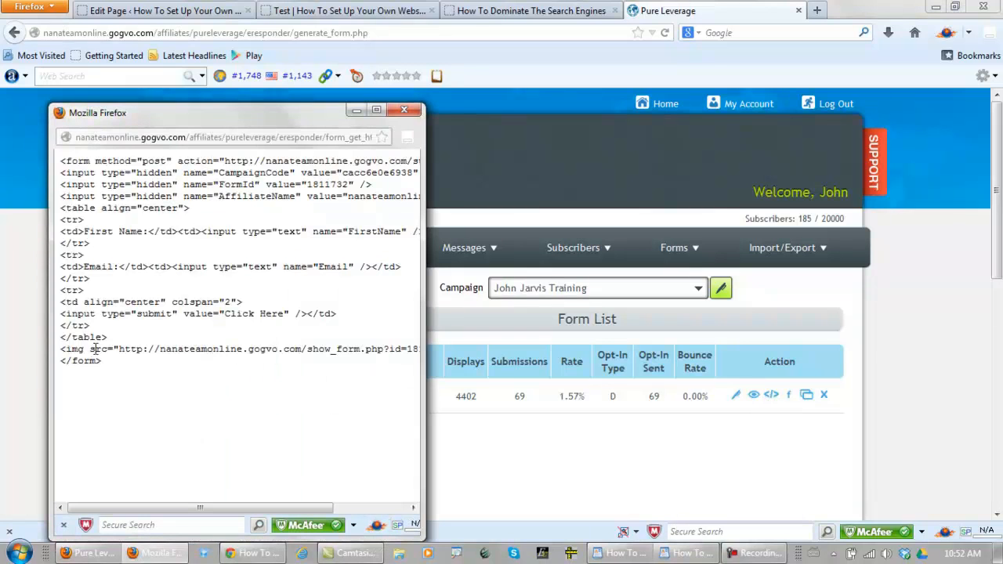
left_click_drag(100, 359, 47, 165)
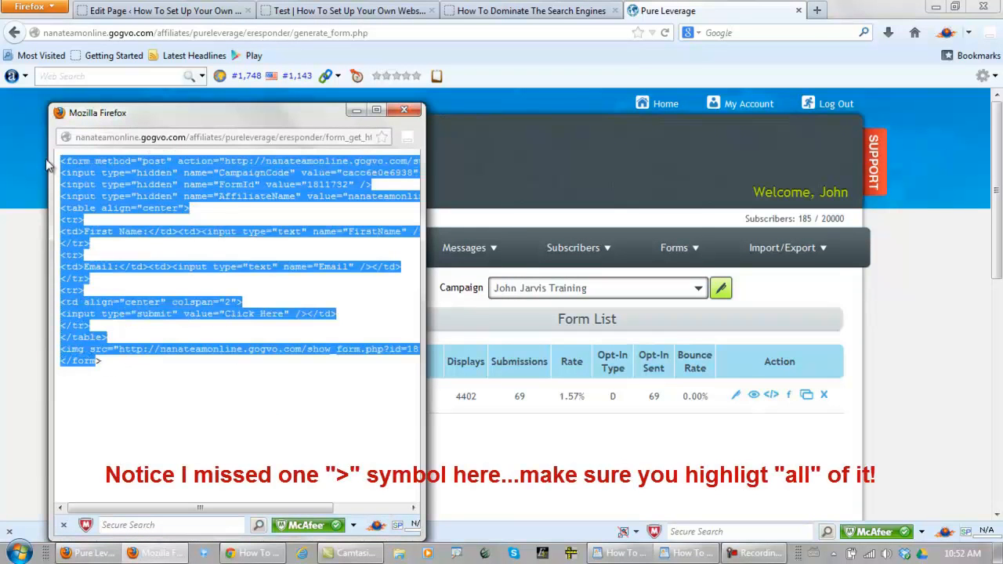
right_click(87, 186)
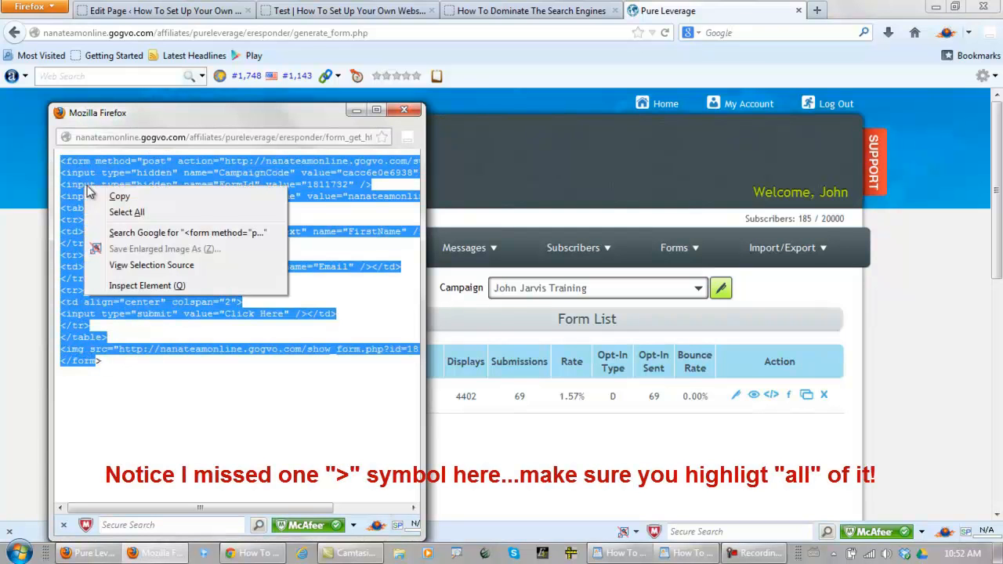
left_click(118, 197)
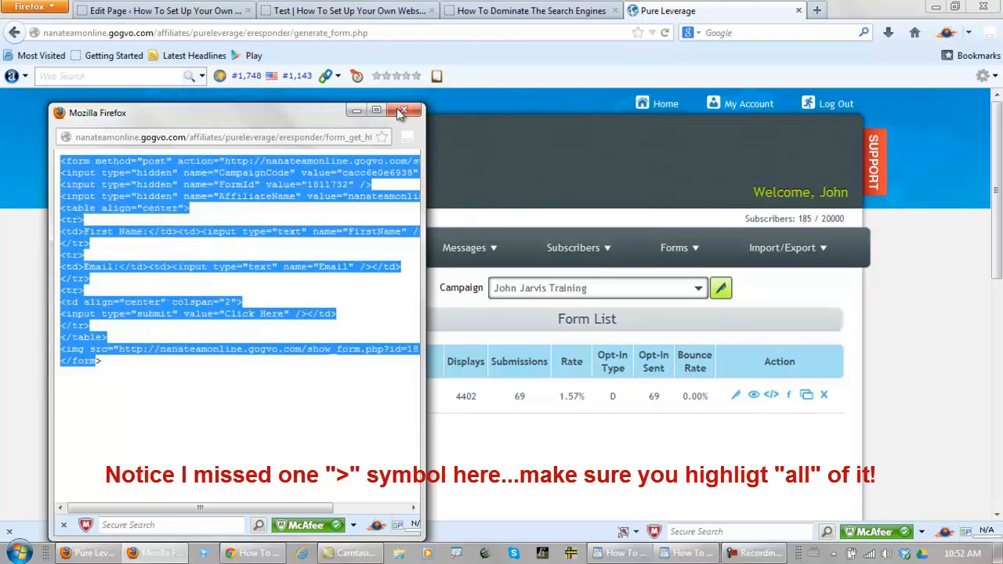
left_click(403, 109)
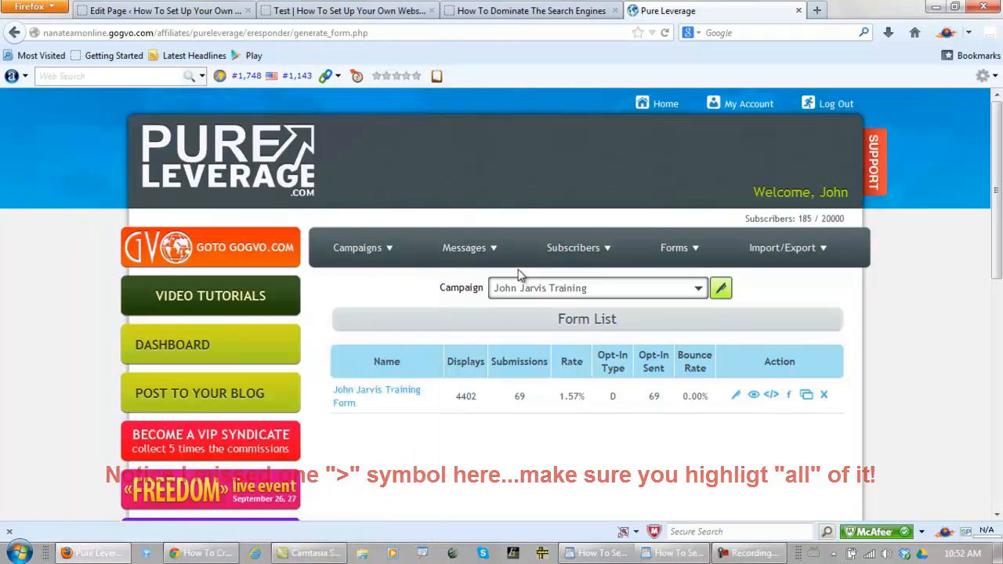
Preview the opt-in form from the form list, examine its fields, and close the preview
left_click(752, 398)
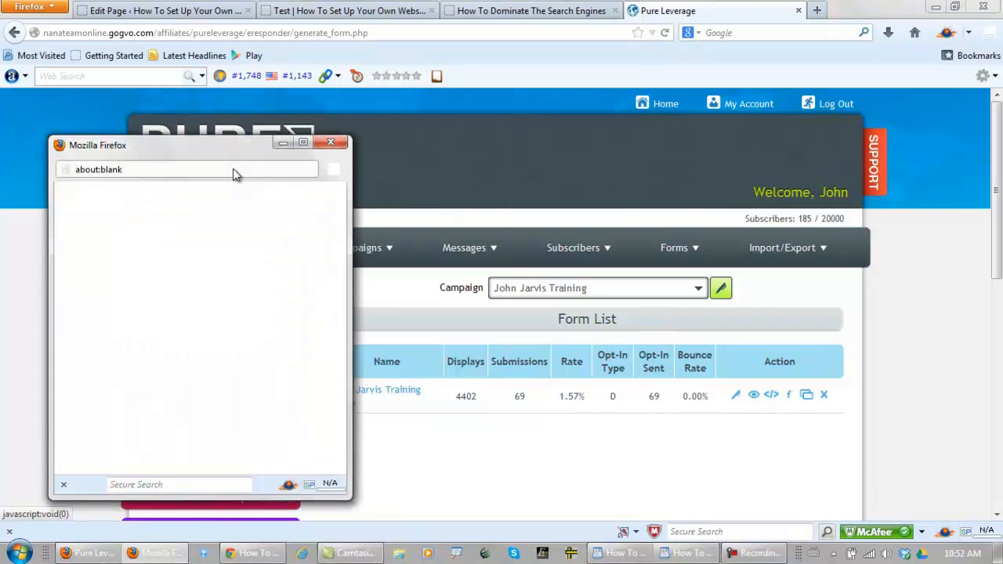
left_click(192, 202)
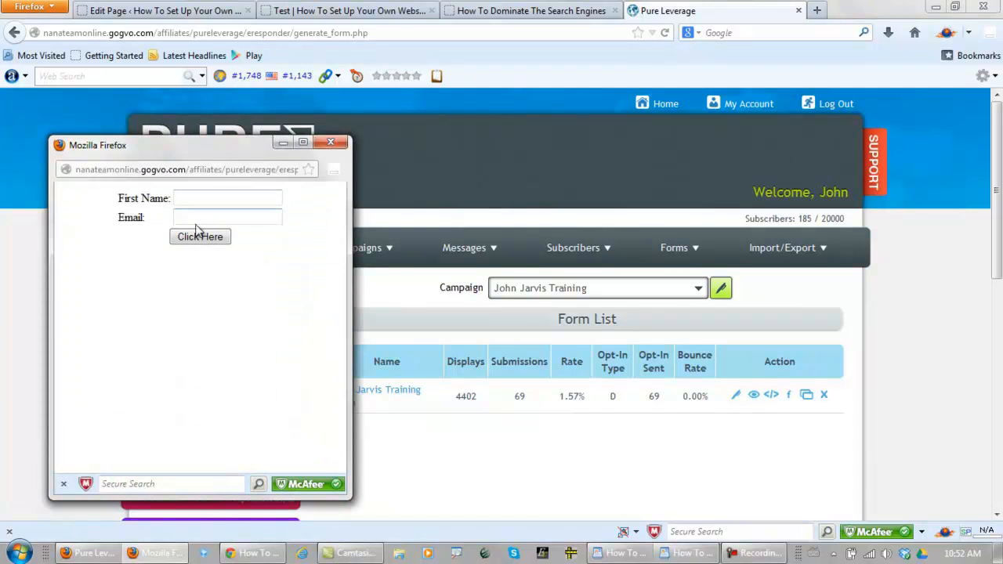
left_click(331, 142)
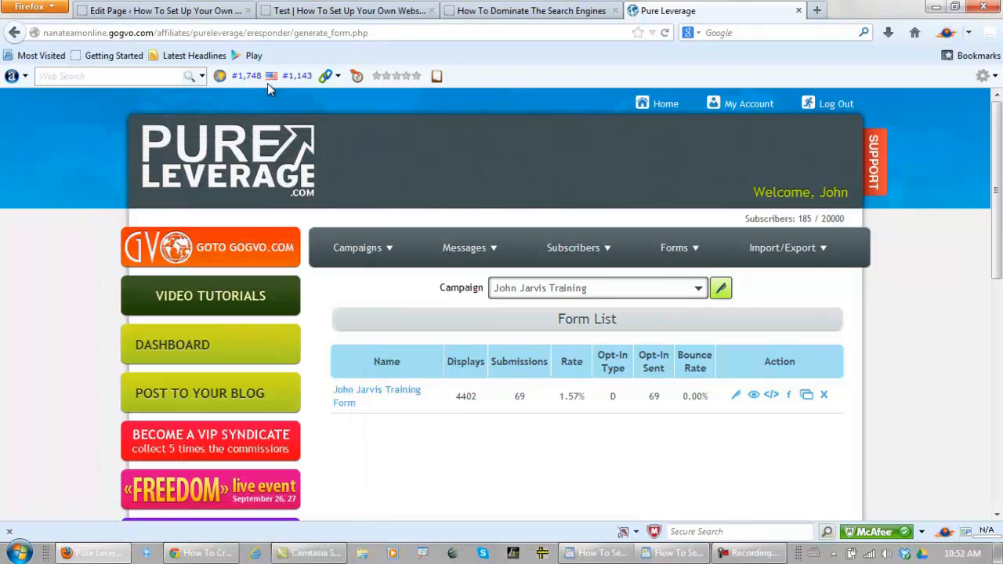
Locate the XXXXX placeholders in the WordPress page editor and in the sidebar of the Test page preview
left_click(179, 11)
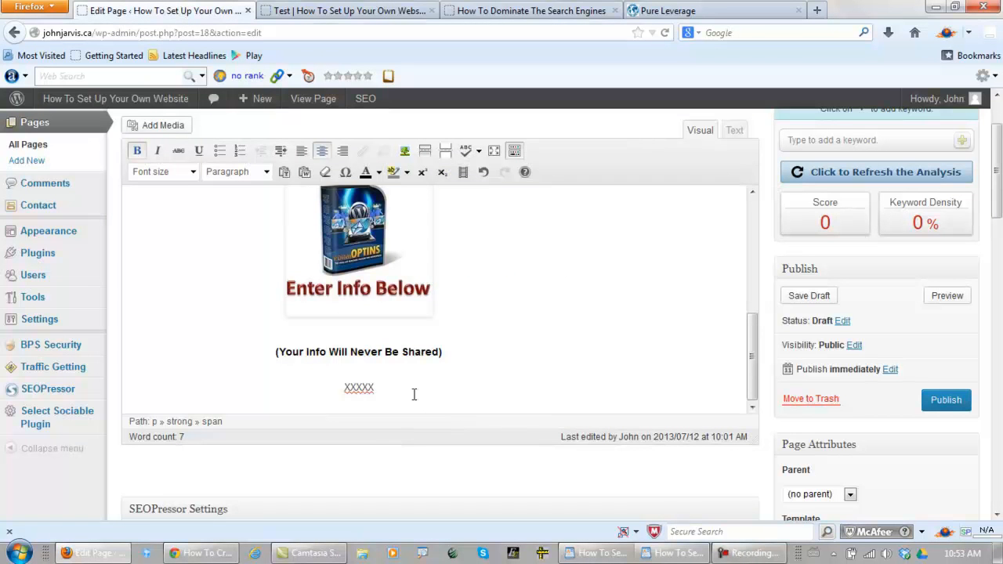
double_click(373, 389)
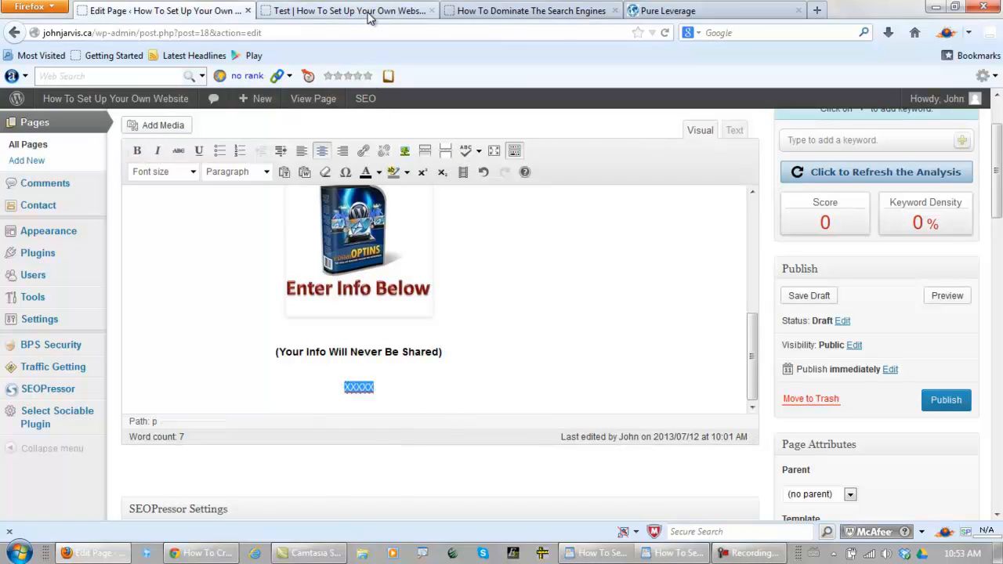
left_click(369, 14)
scroll(510, 354, "down", 5)
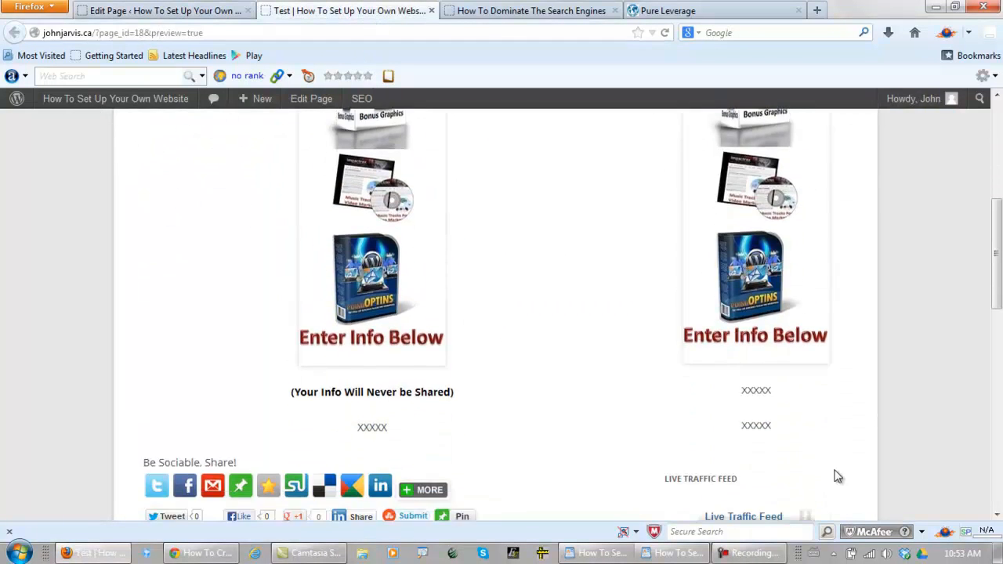
double_click(757, 425)
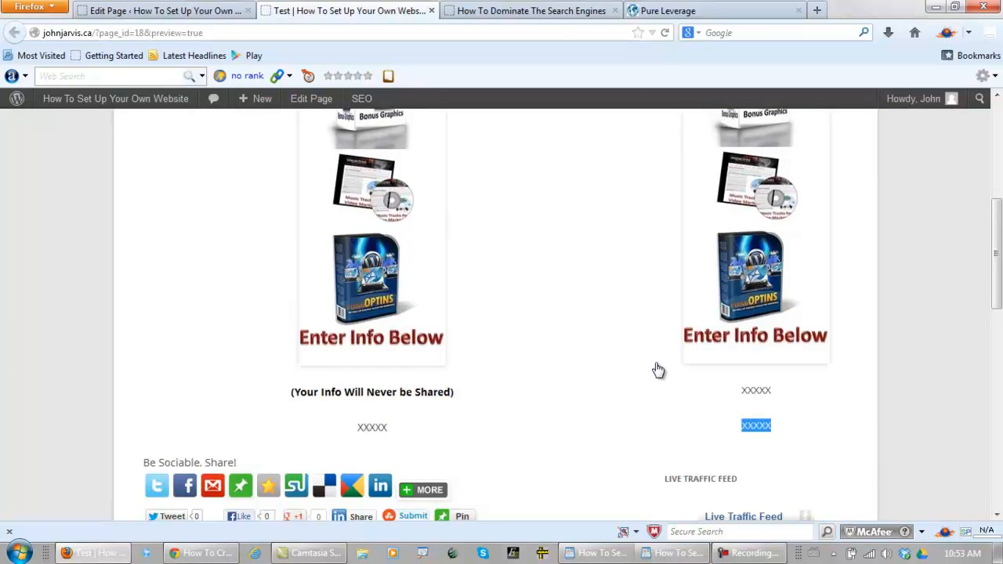
left_click(206, 13)
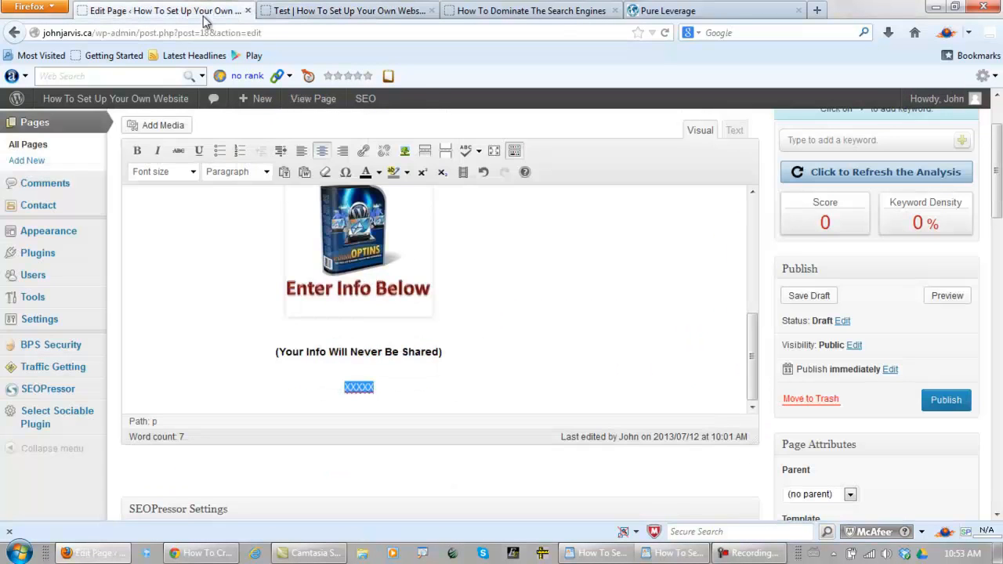
Replace the XXXXX placeholder in the Test page's HTML source with the copied opt-in form code
left_click(735, 132)
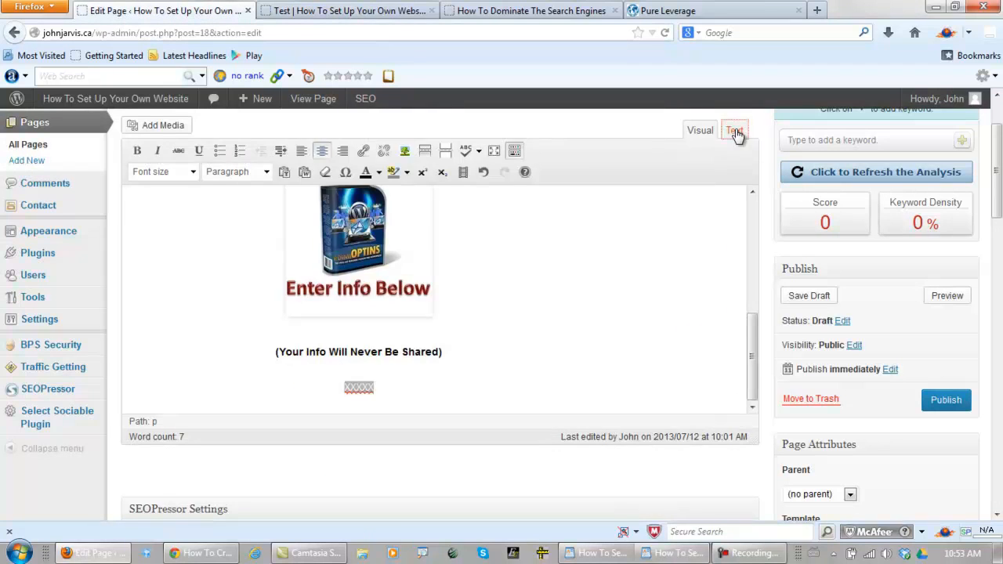
left_click(317, 255)
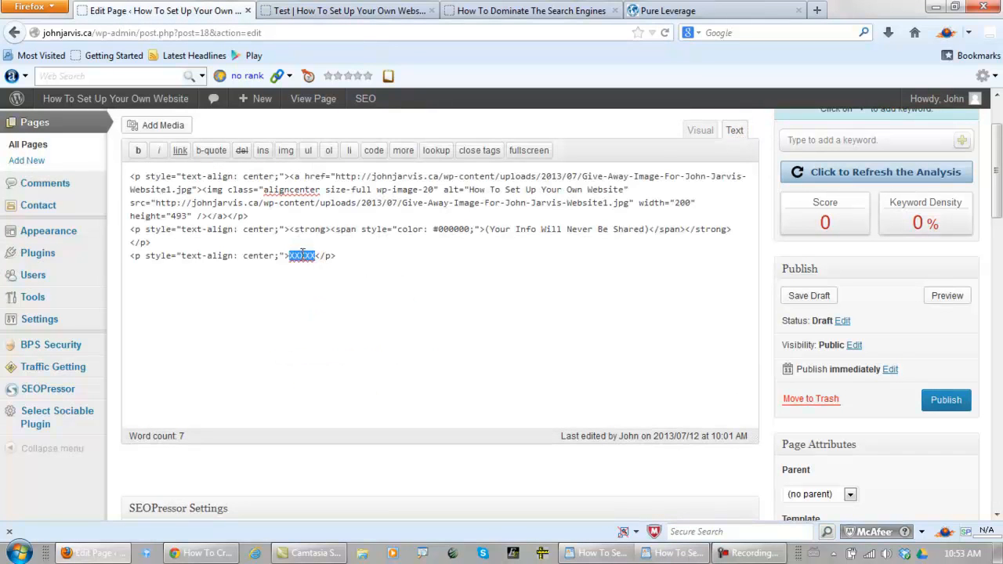
right_click(300, 251)
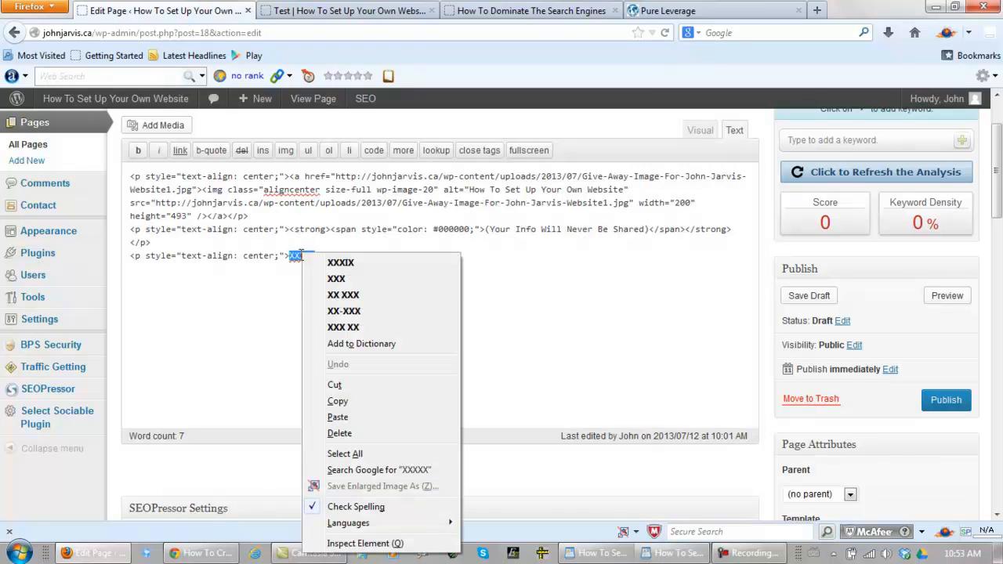
left_click(337, 417)
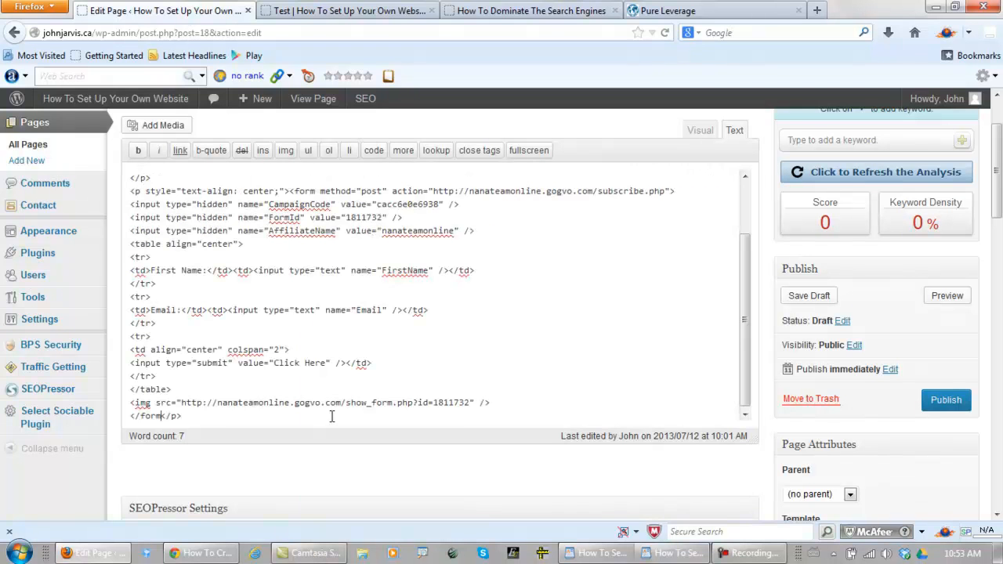
Copy the entire HTML source of the Test page, from the image paragraph through the form code
scroll(748, 348, "down", 1)
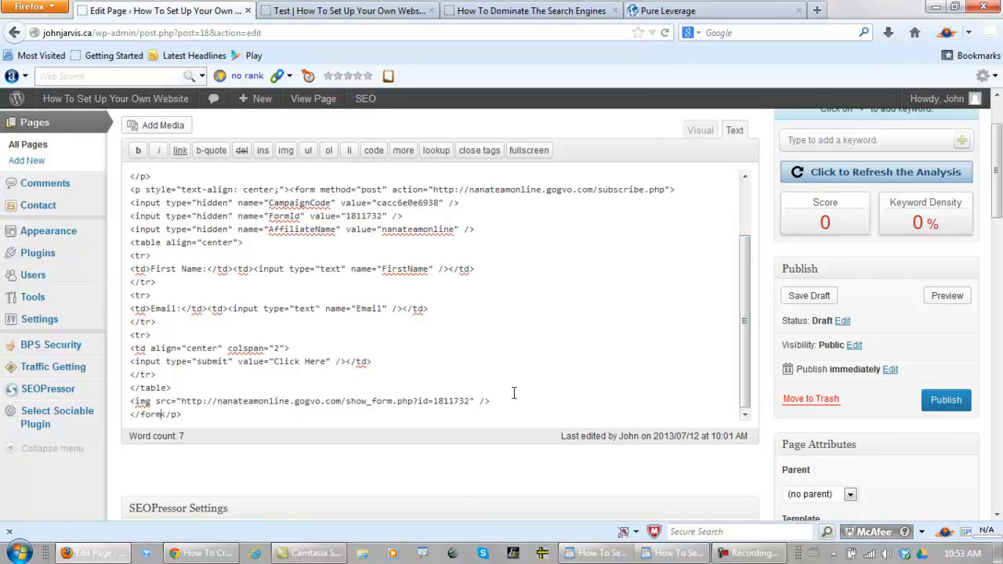
left_click_drag(188, 415, 95, 130)
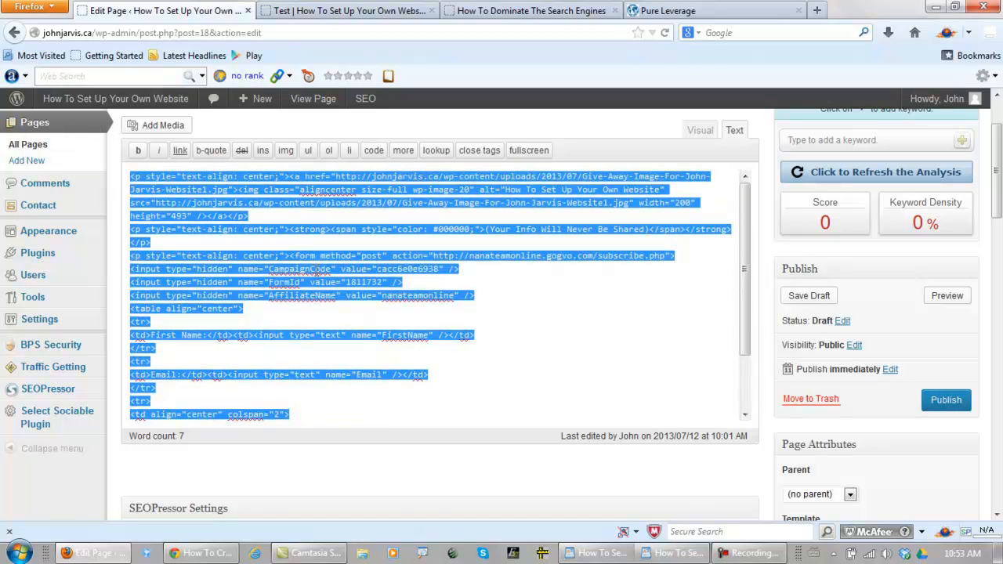
right_click(316, 263)
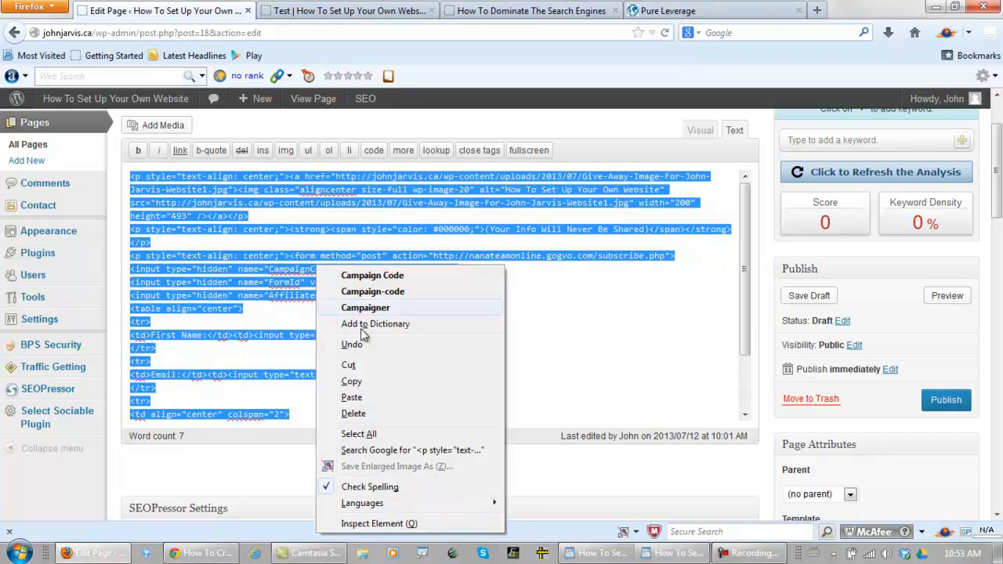
left_click(352, 381)
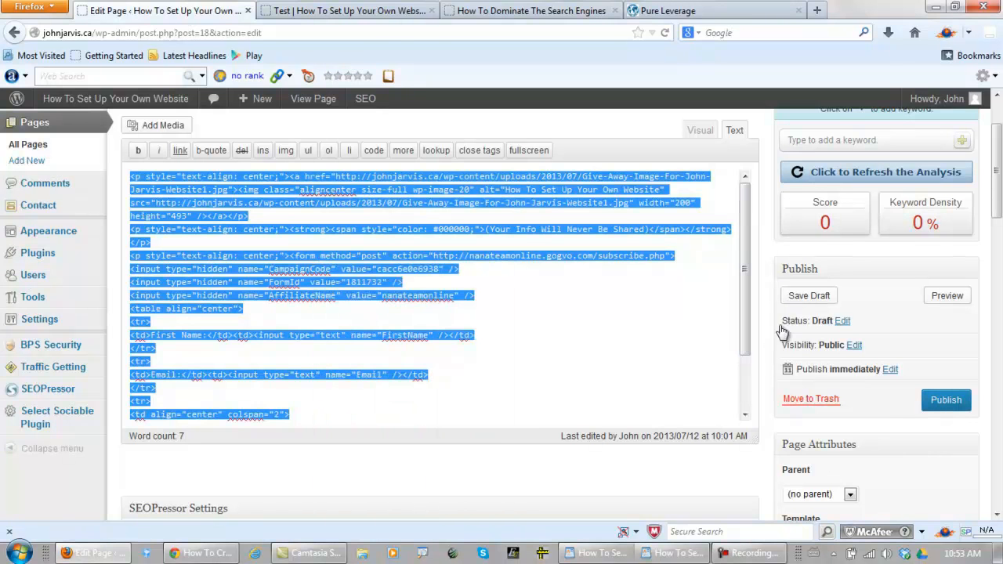
Save the Test page as a draft and preview the opt-in form beneath its image
left_click(801, 297)
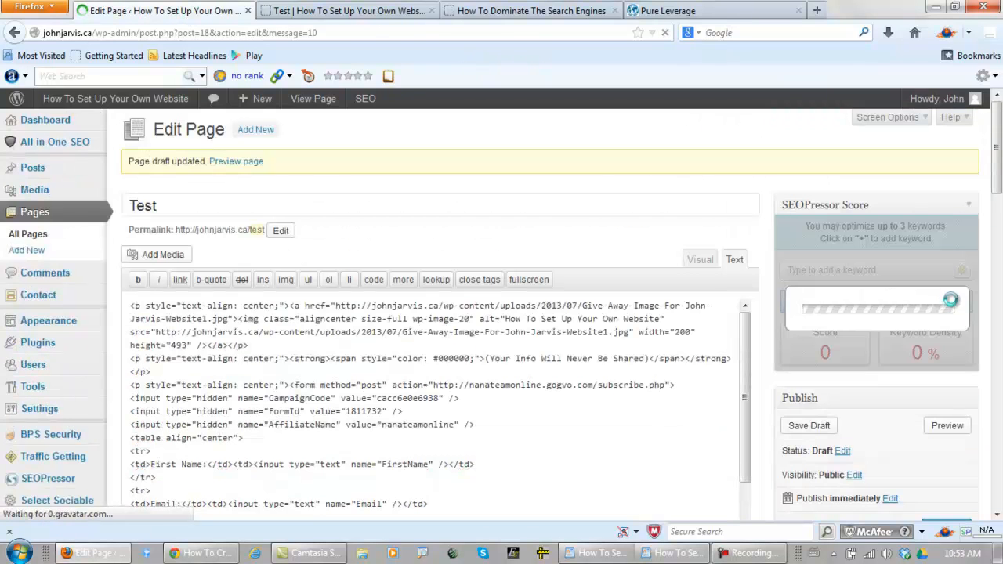
left_click(947, 427)
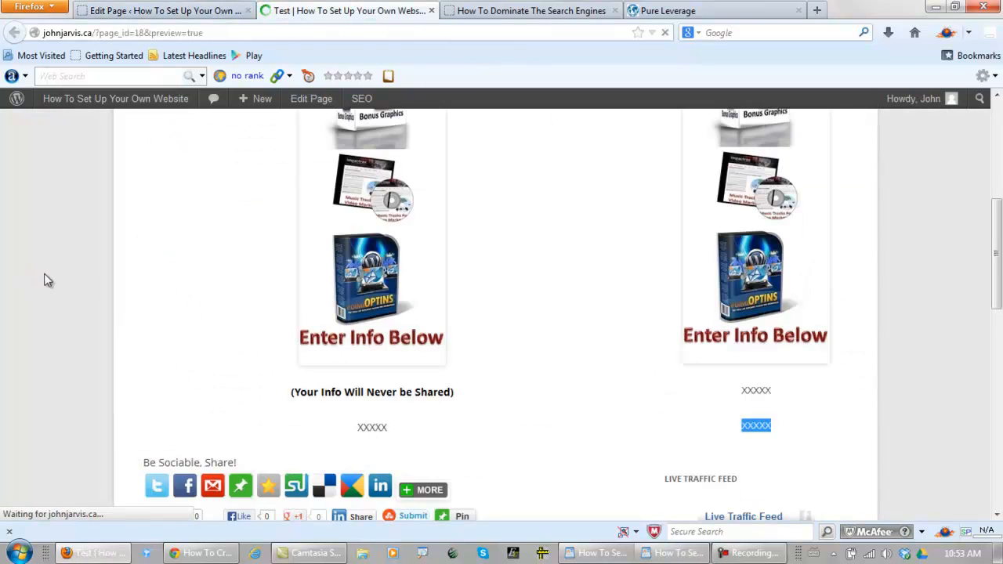
scroll(37, 257, "down", 2)
scroll(38, 256, "down", 7)
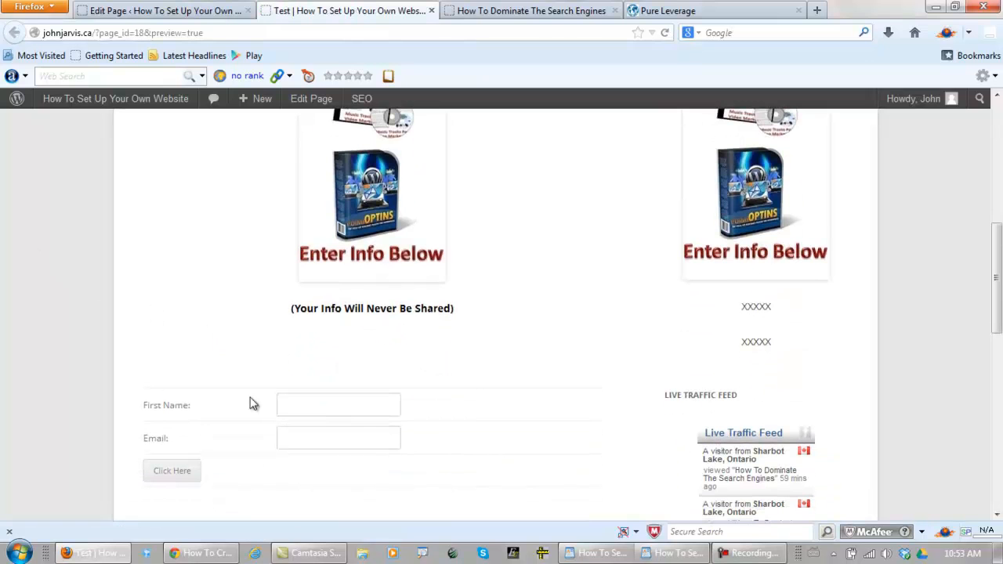
Open the Main Sidebar's "Autoresponder Goes Here" text widget in the WordPress widget settings and clear its title
left_click(193, 11)
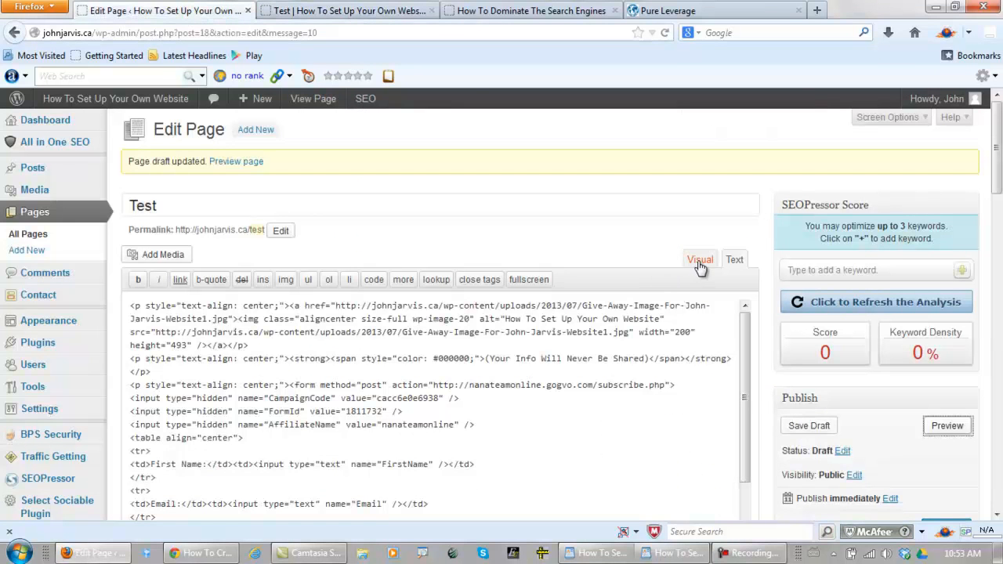
mouse_move(32, 319)
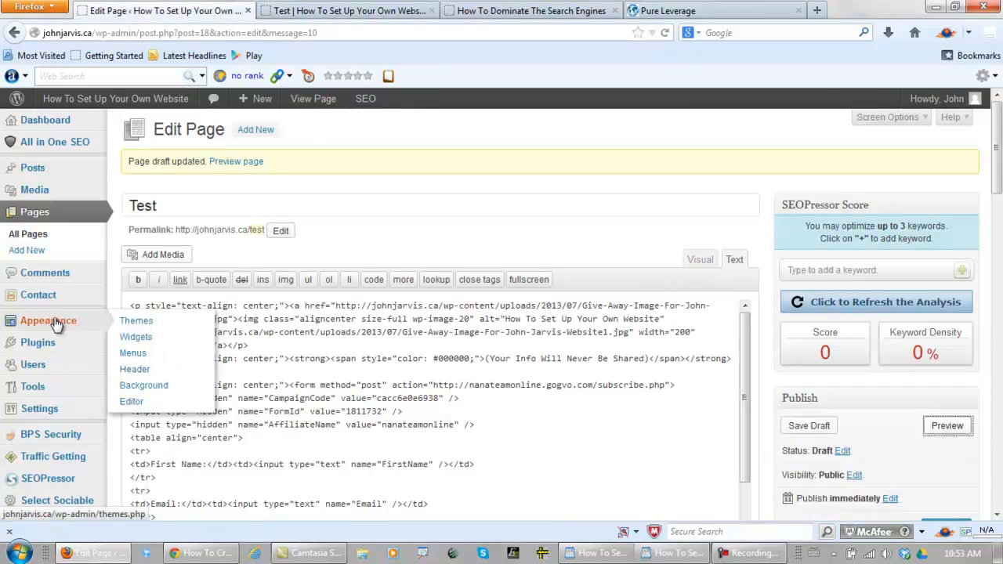
left_click(146, 338)
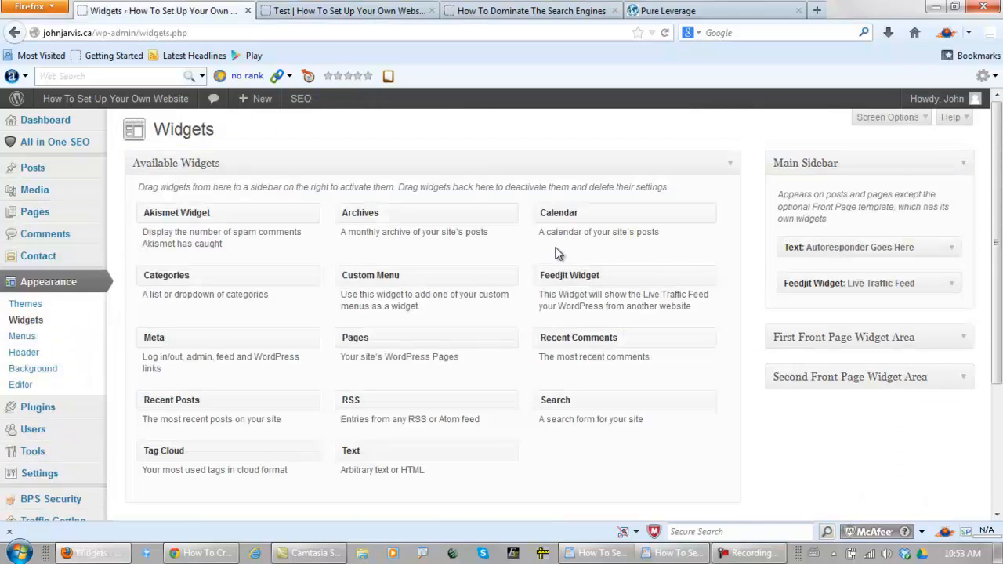
left_click(955, 250)
left_click_drag(812, 286, 579, 282)
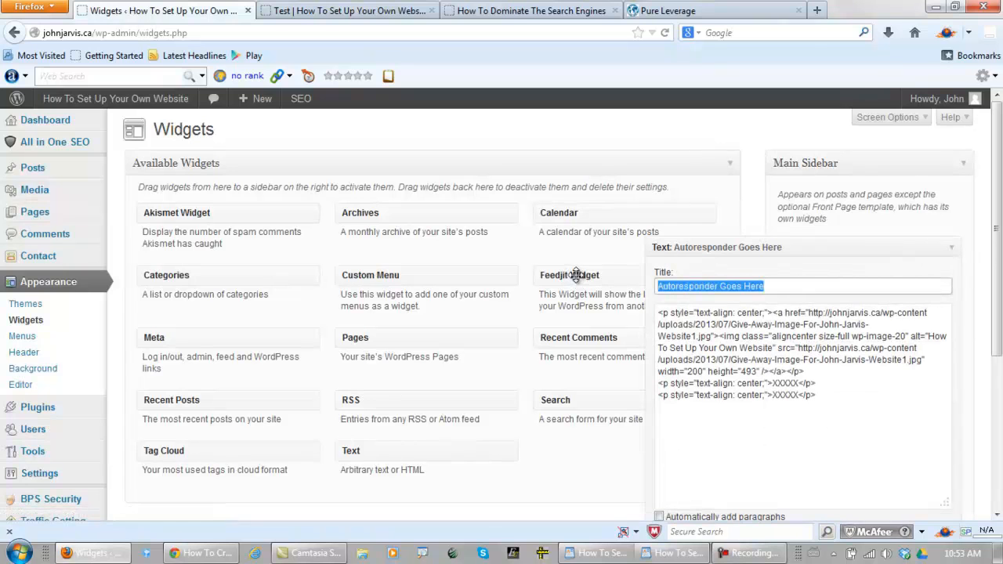
key("BackSpace")
Replace the text widget's entire content with the copied Test page HTML and save the widget
left_click_drag(846, 399, 648, 304)
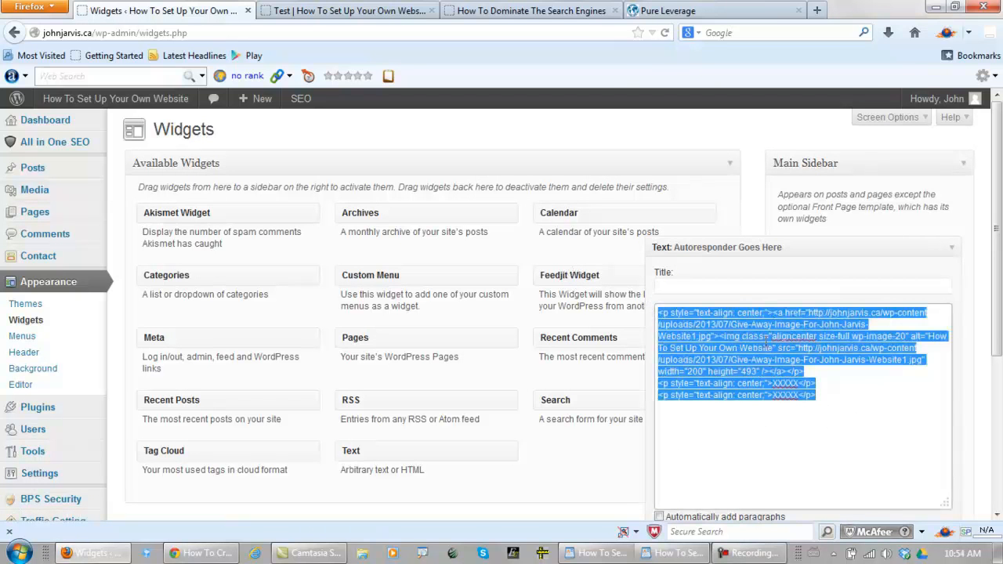
key("BackSpace")
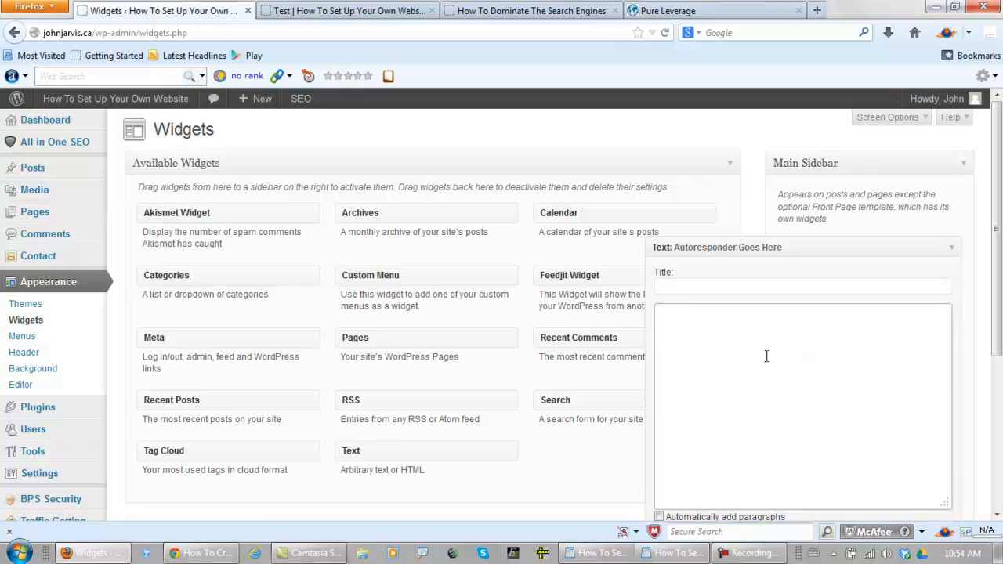
right_click(759, 357)
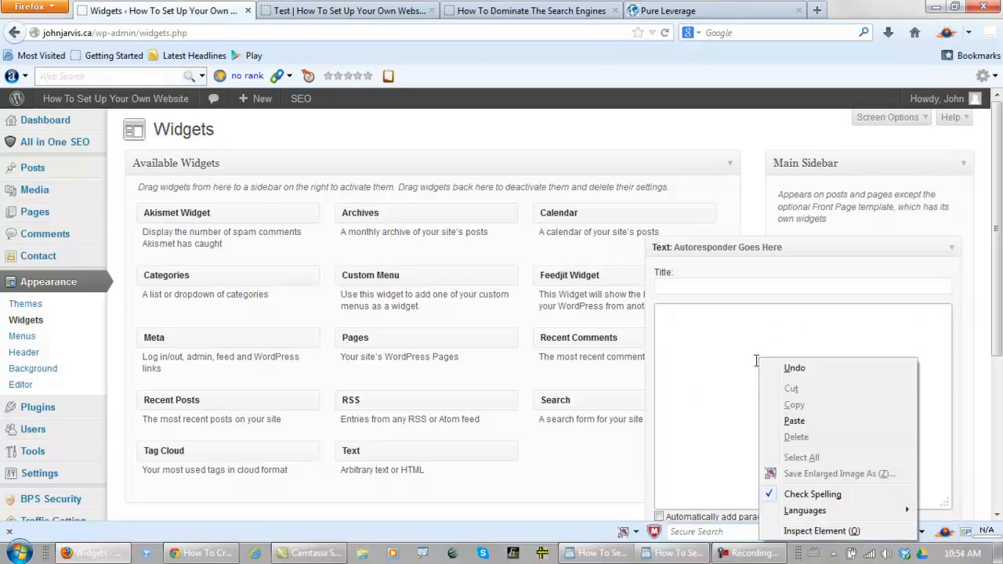
left_click(786, 420)
scroll(1001, 312, "down", 2)
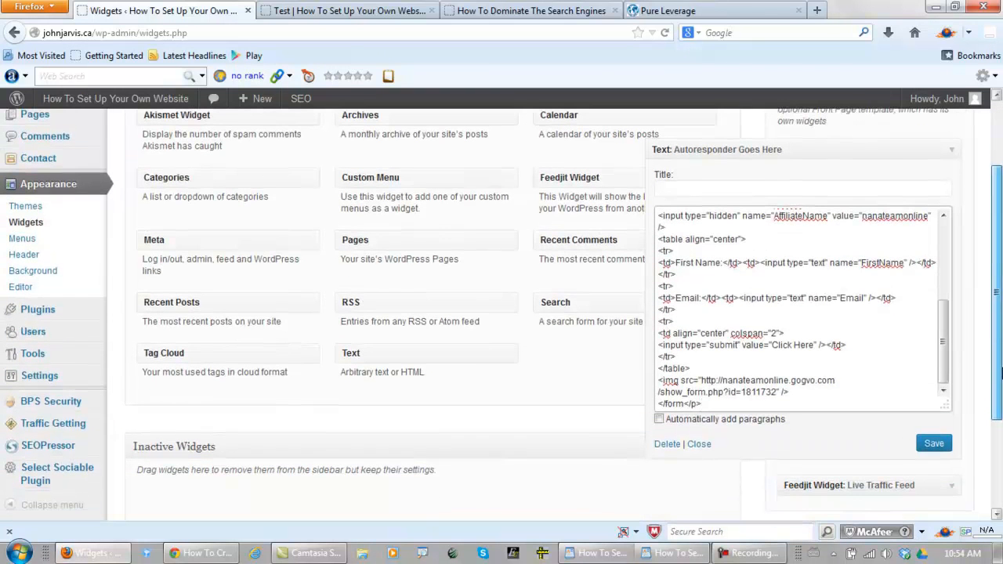
left_click(934, 443)
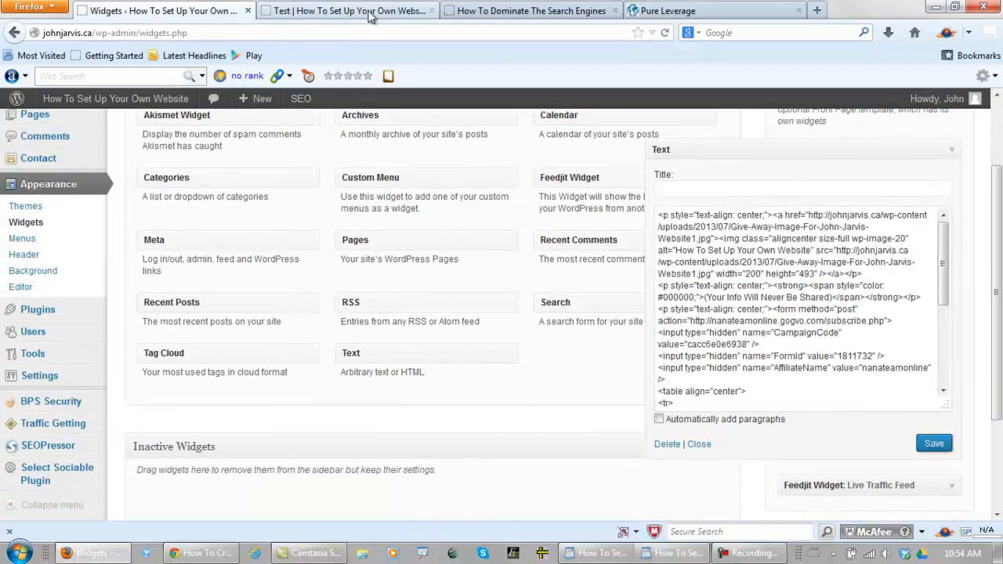
Open the live site's Home page from the Test page preview and examine the sidebar's giveaway image and opt-in form
left_click(365, 10)
scroll(125, 218, "up", 8)
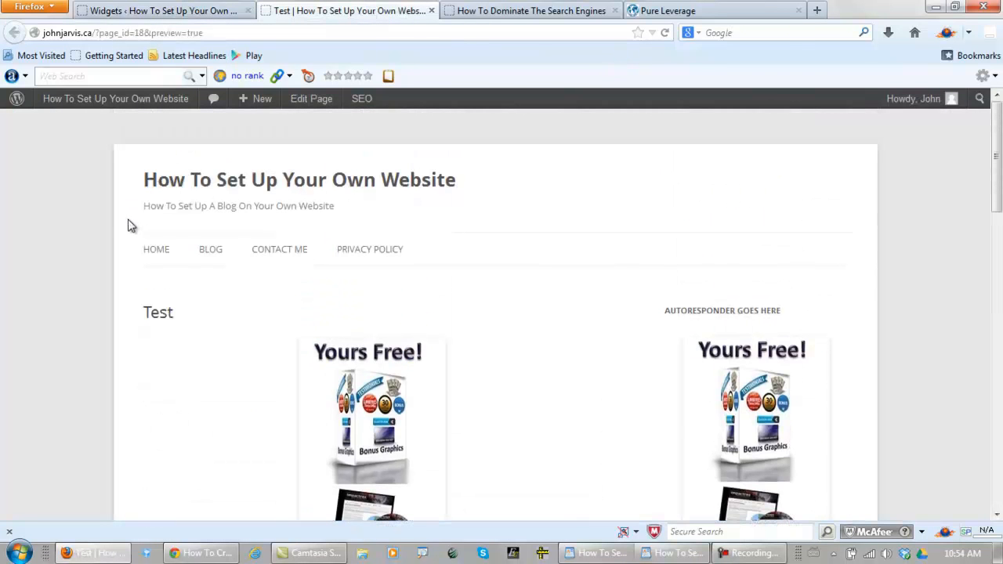
left_click(155, 249)
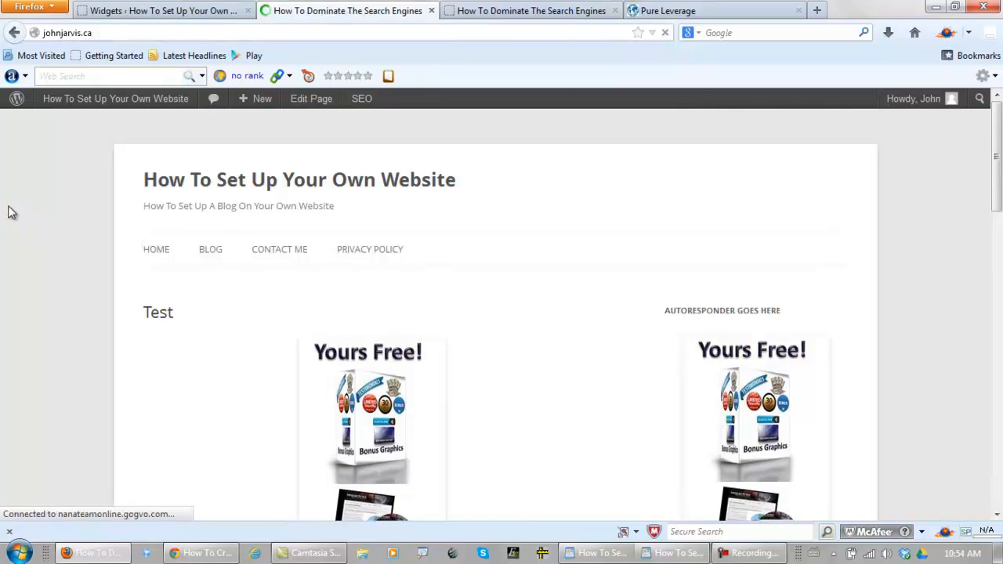
scroll(616, 262, "down", 5)
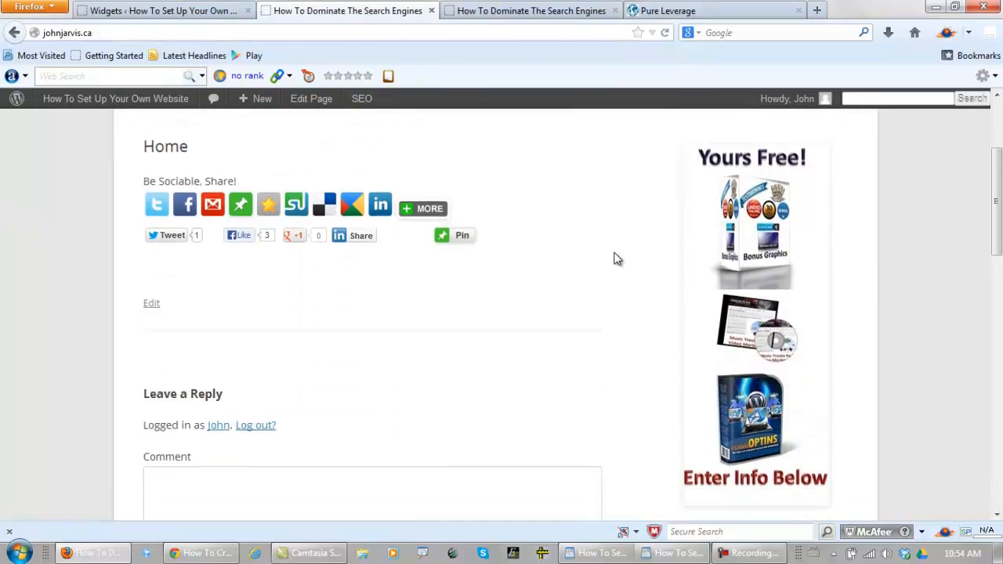
scroll(614, 235, "down", 2)
scroll(616, 227, "down", 2)
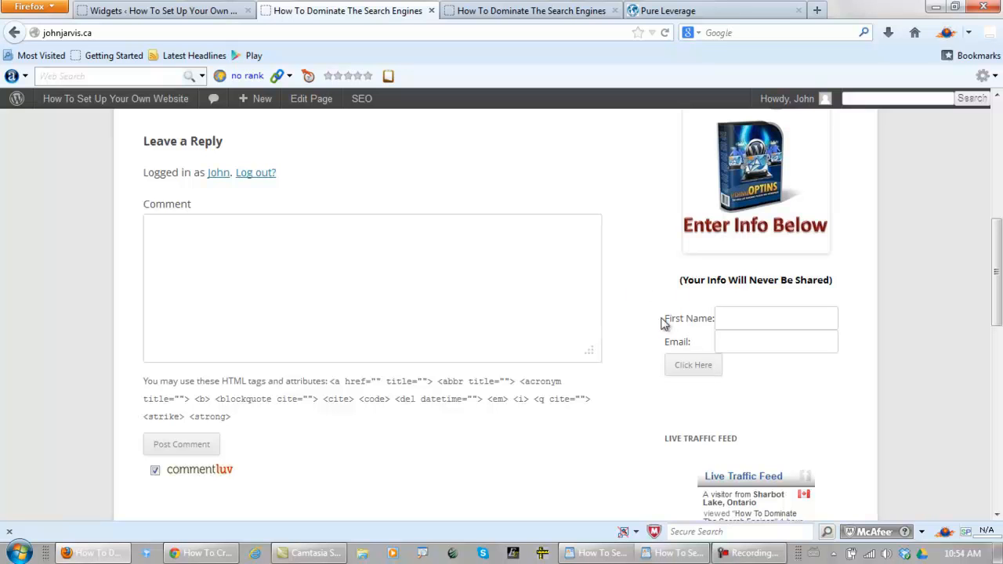
scroll(634, 305, "up", 4)
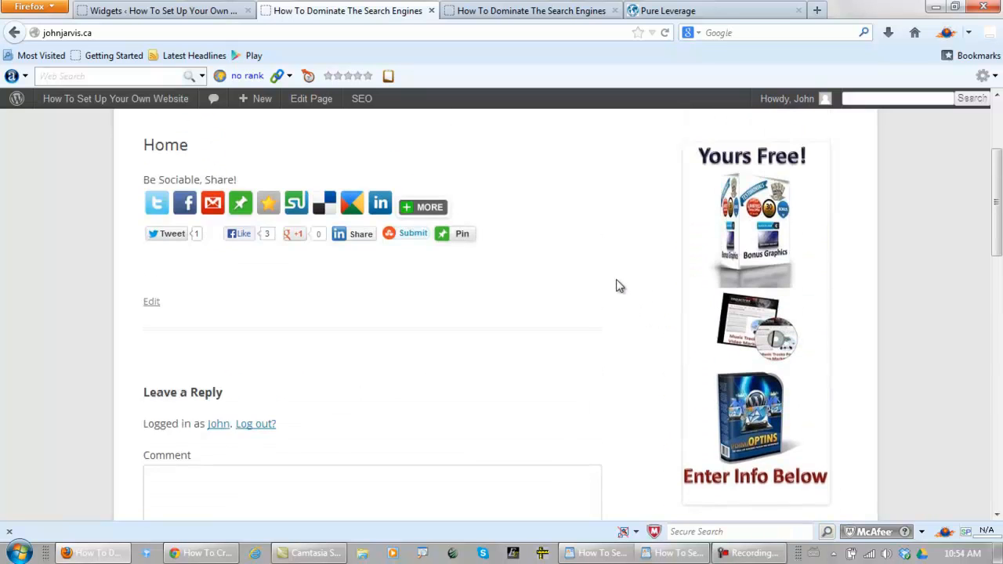
scroll(618, 291, "up", 1)
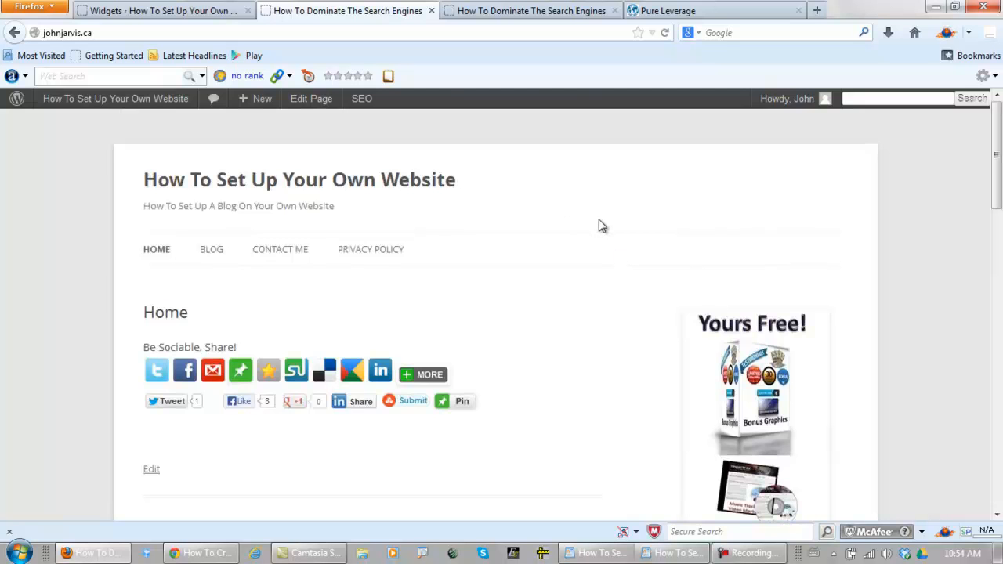
scroll(600, 226, "down", 2)
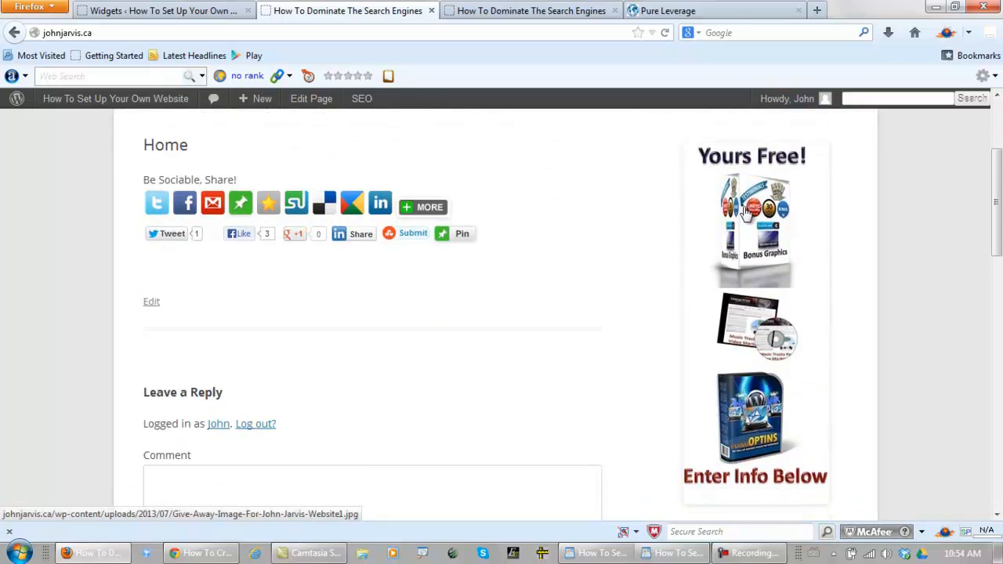
scroll(580, 265, "down", 3)
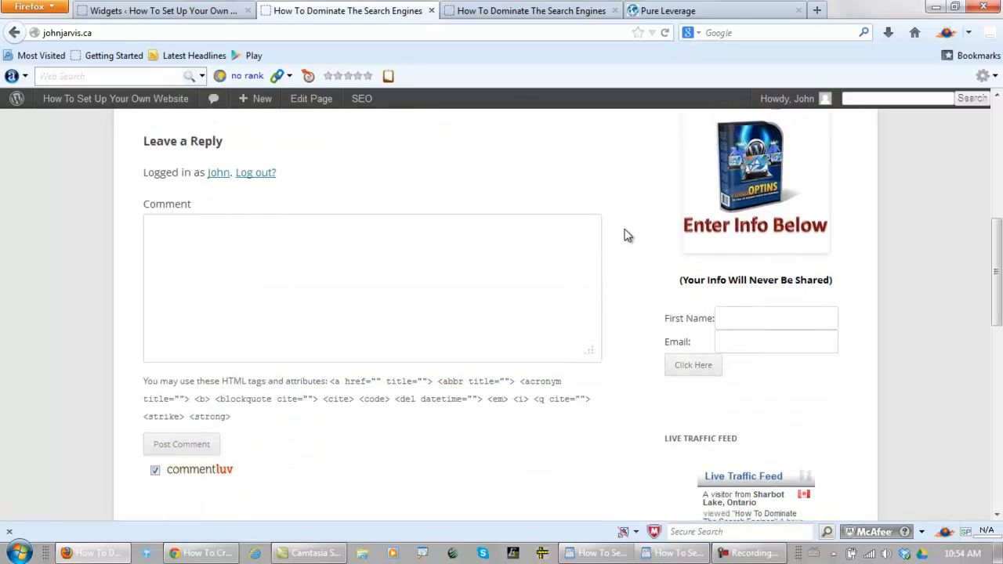
scroll(619, 213, "up", 5)
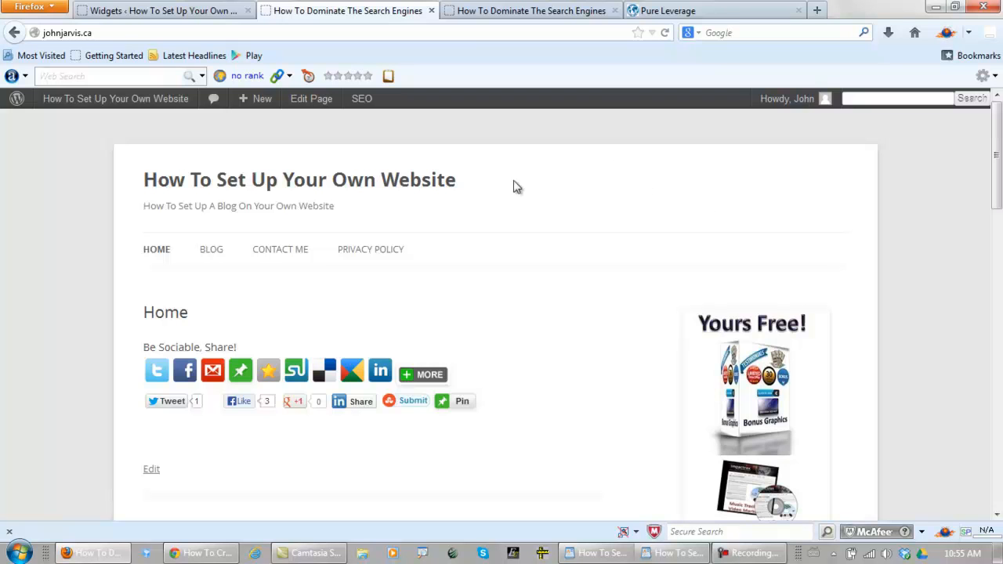
left_click_drag(459, 188, 147, 171)
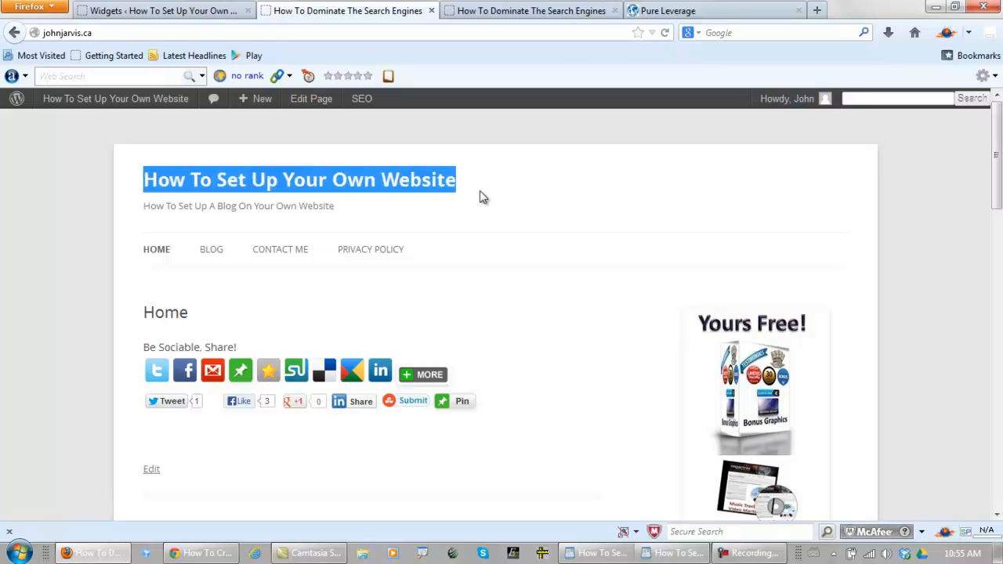
left_click(526, 189)
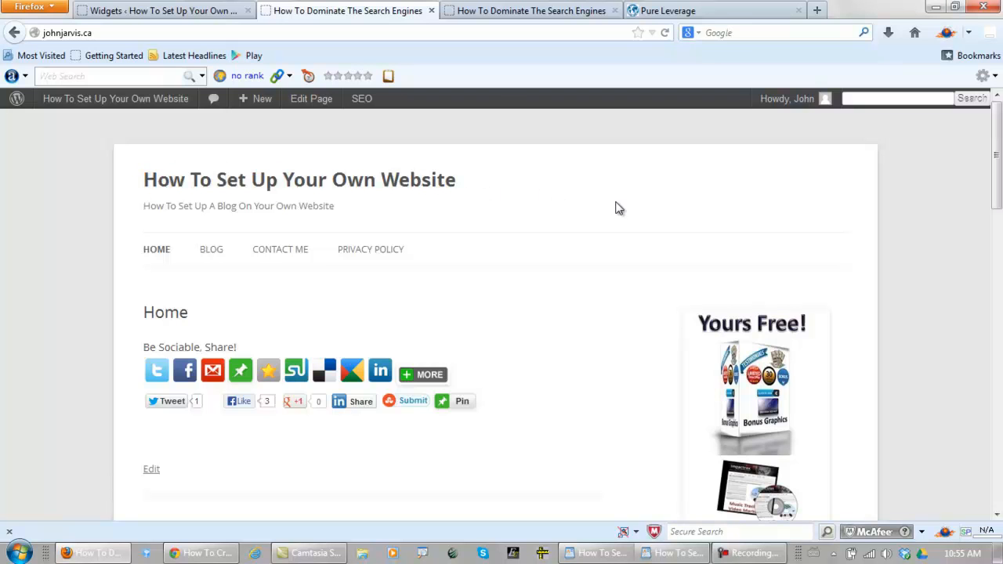
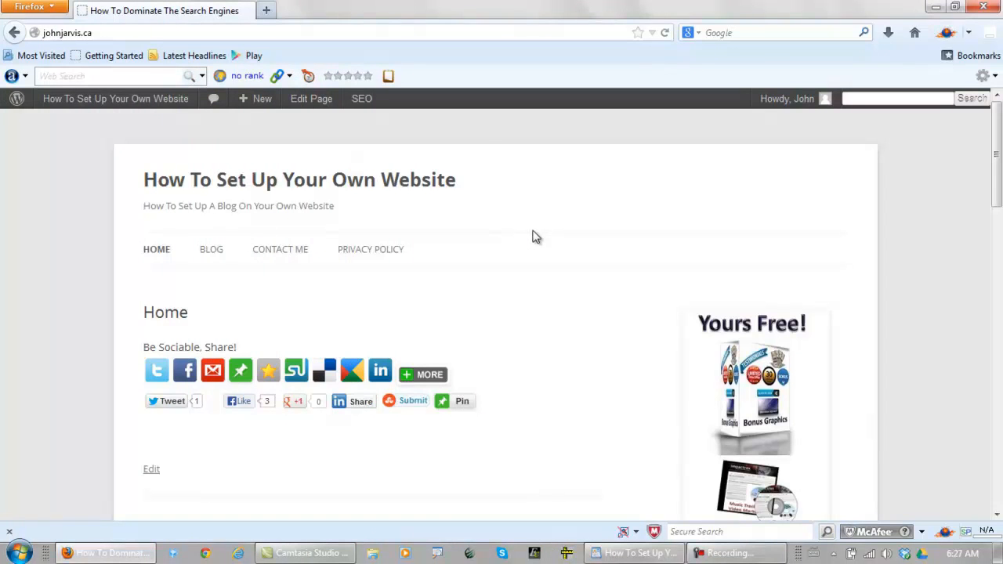
Go from the live site to the WordPress dashboard's page list and open the Home page for editing
scroll(542, 263, "down", 5)
scroll(546, 267, "up", 5)
mouse_move(92, 101)
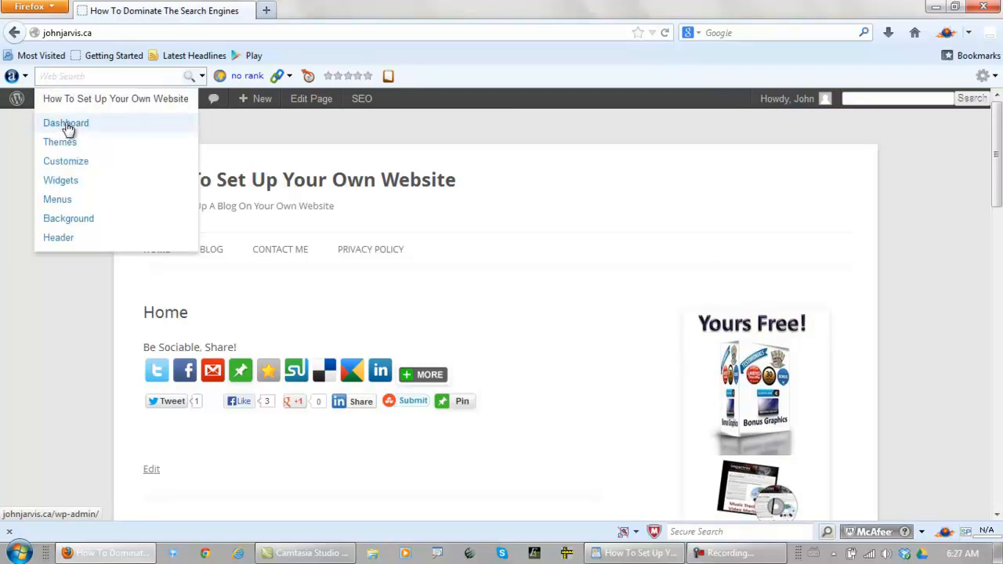
left_click(67, 127)
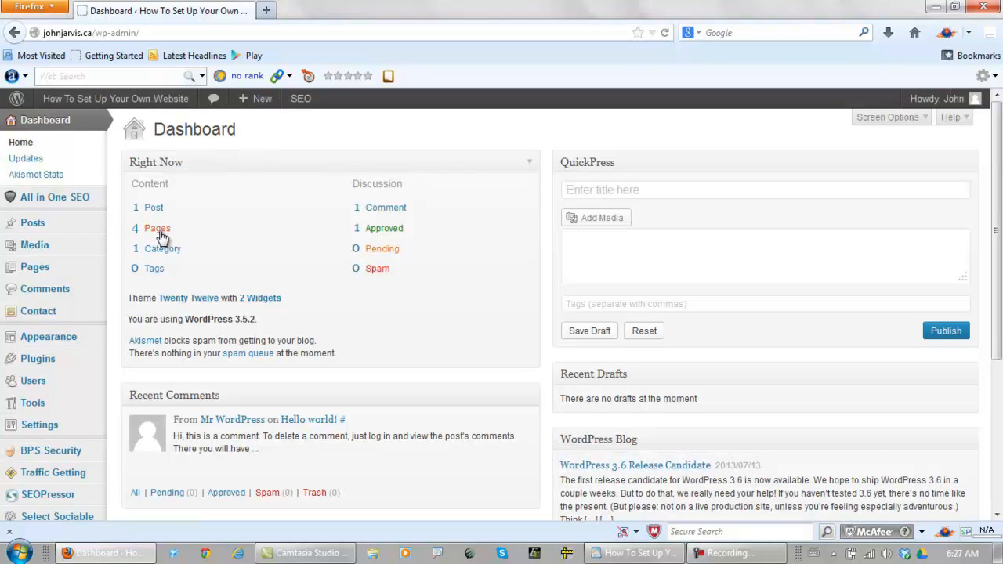
left_click(159, 230)
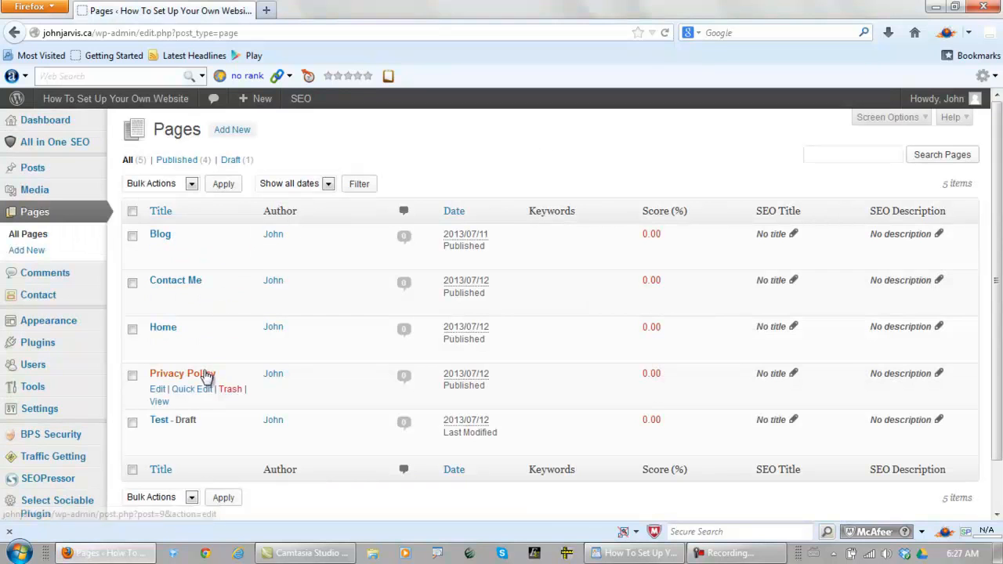
mouse_move(155, 328)
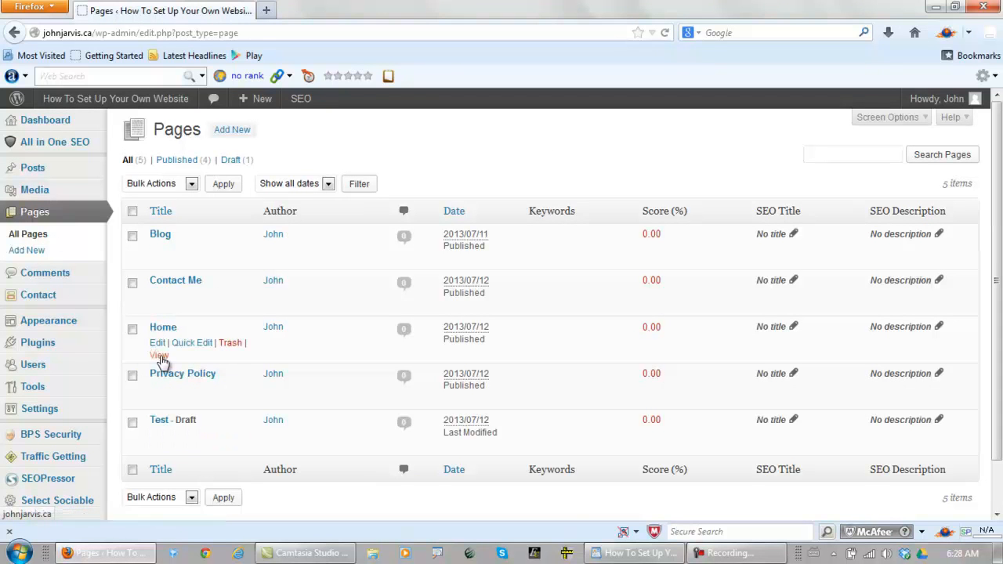
left_click(157, 344)
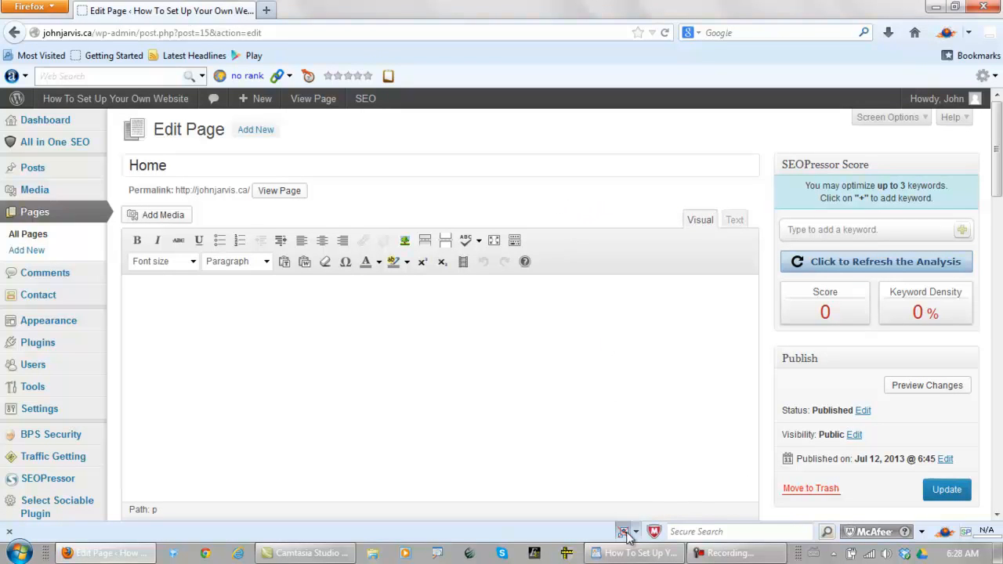
Copy the article in WordPad, from its title through the repeated closing title line, and paste it into the Home page's empty body in Firefox
left_click(629, 555)
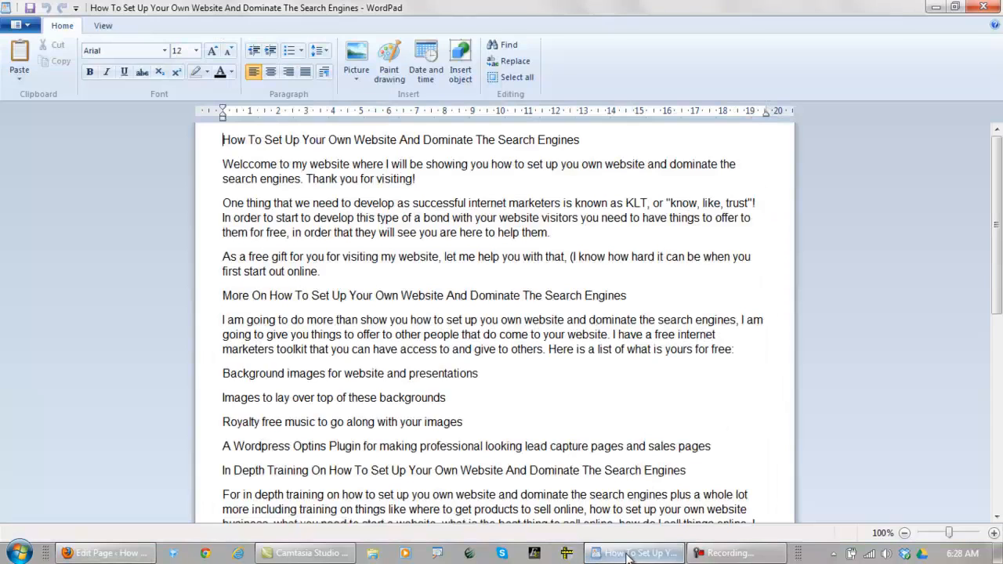
scroll(582, 271, "down", 5)
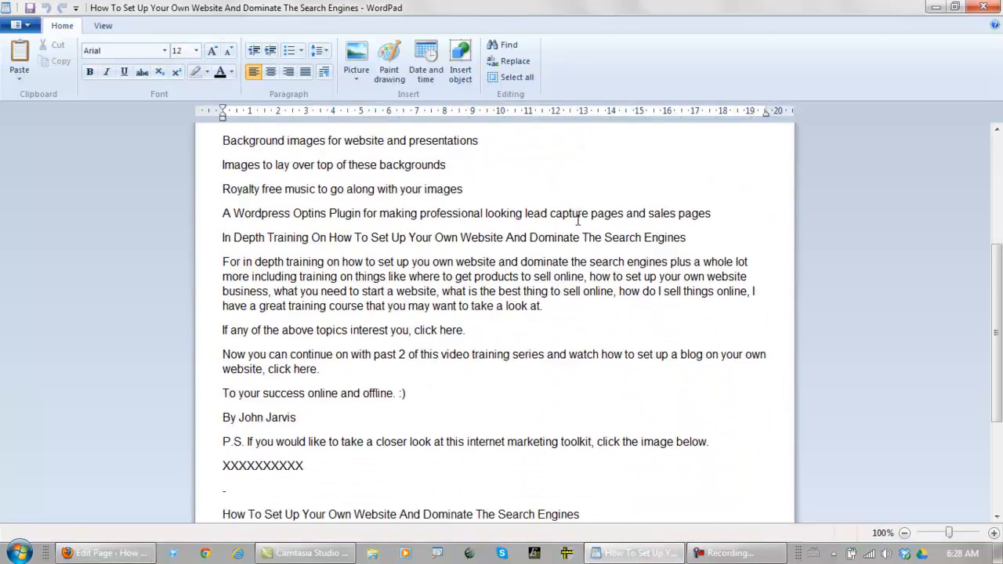
scroll(424, 342, "down", 2)
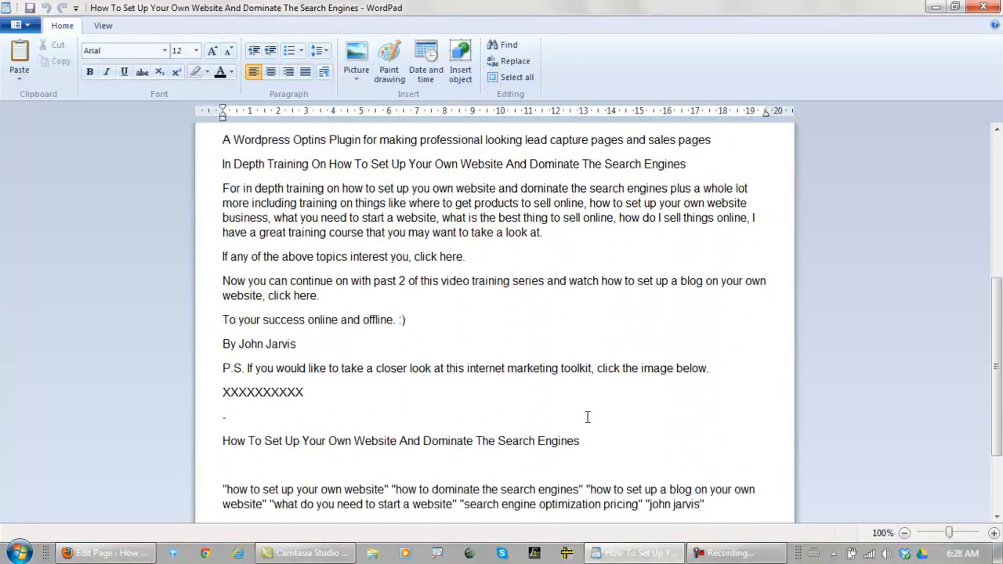
left_click_drag(583, 443, 148, 118)
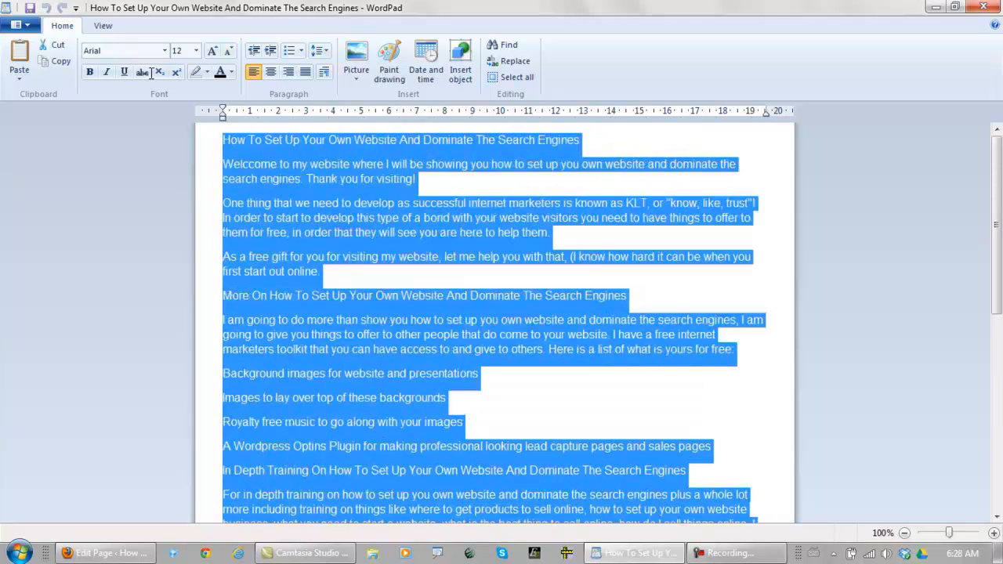
right_click(541, 237)
left_click(570, 261)
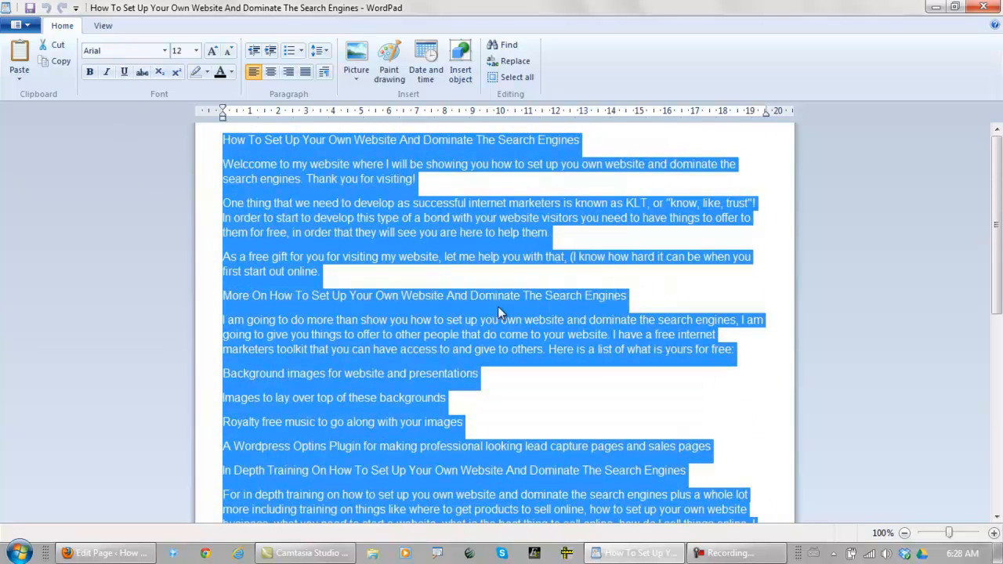
left_click(110, 554)
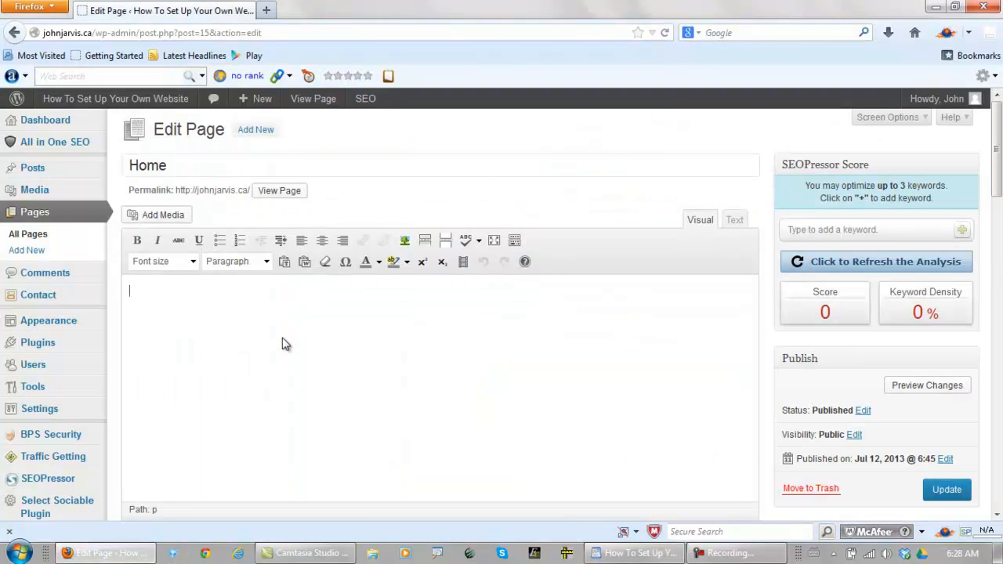
key("ctrl+v")
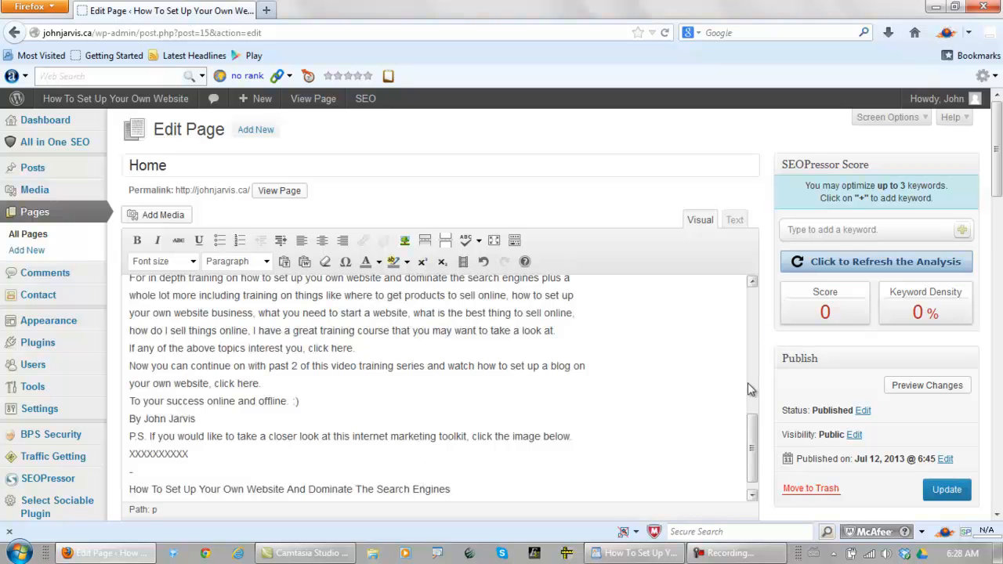
Format the entire pasted article as size 4 (14pt) black text and correct "Welccome" to "Welcome" in the first paragraph
left_click_drag(999, 185, 1000, 196)
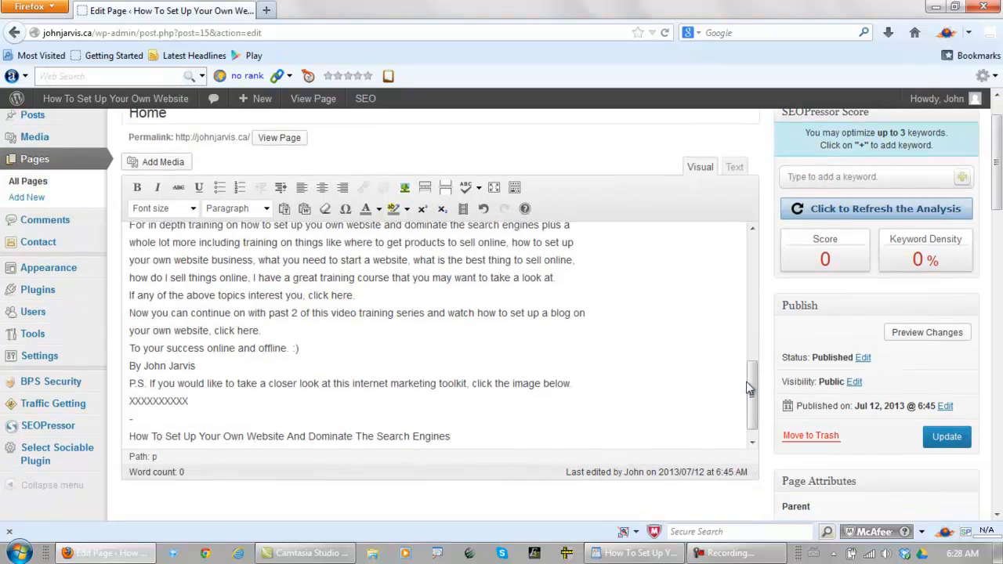
left_click_drag(750, 387, 753, 398)
left_click_drag(452, 424, 133, 196)
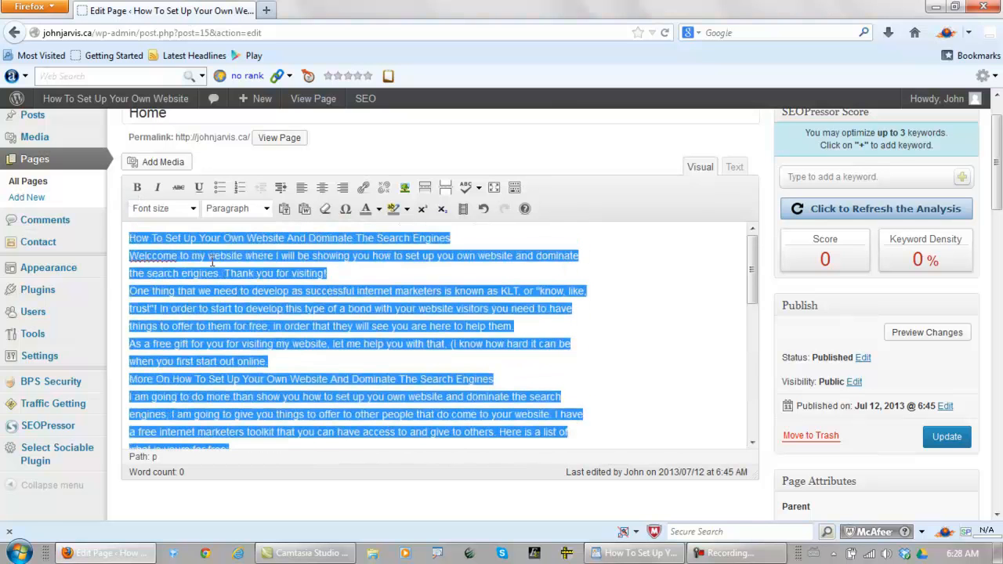
left_click(195, 209)
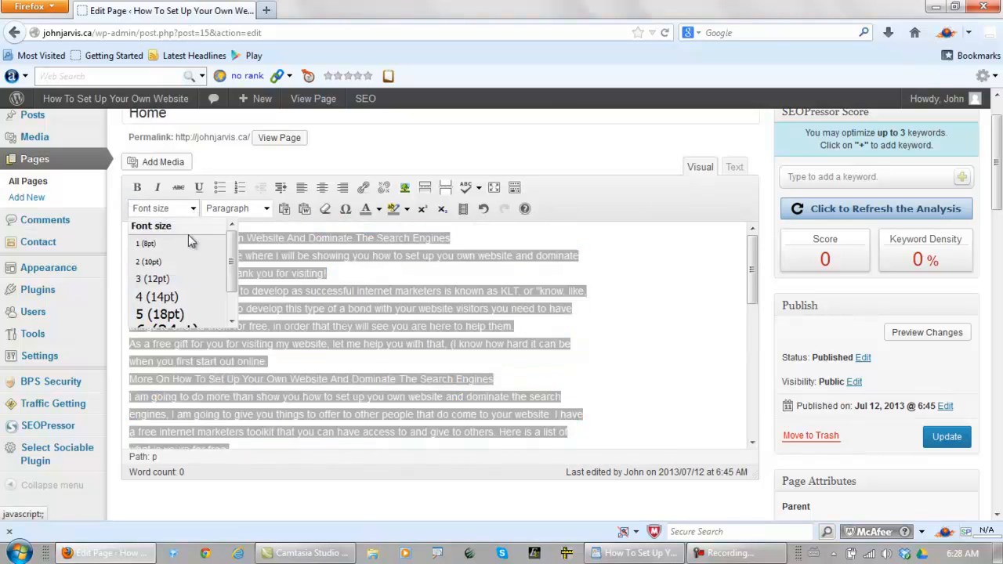
left_click(164, 296)
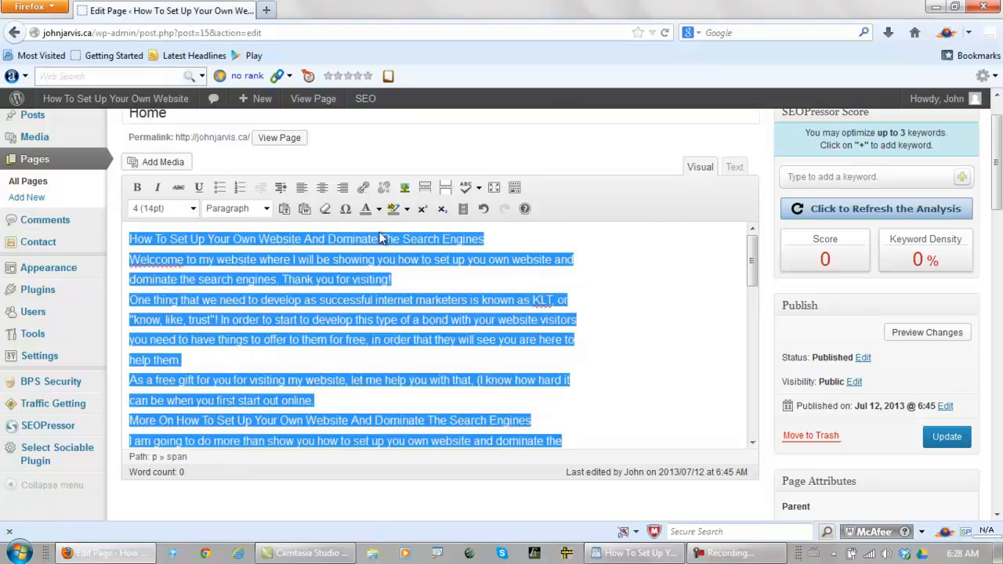
left_click(379, 210)
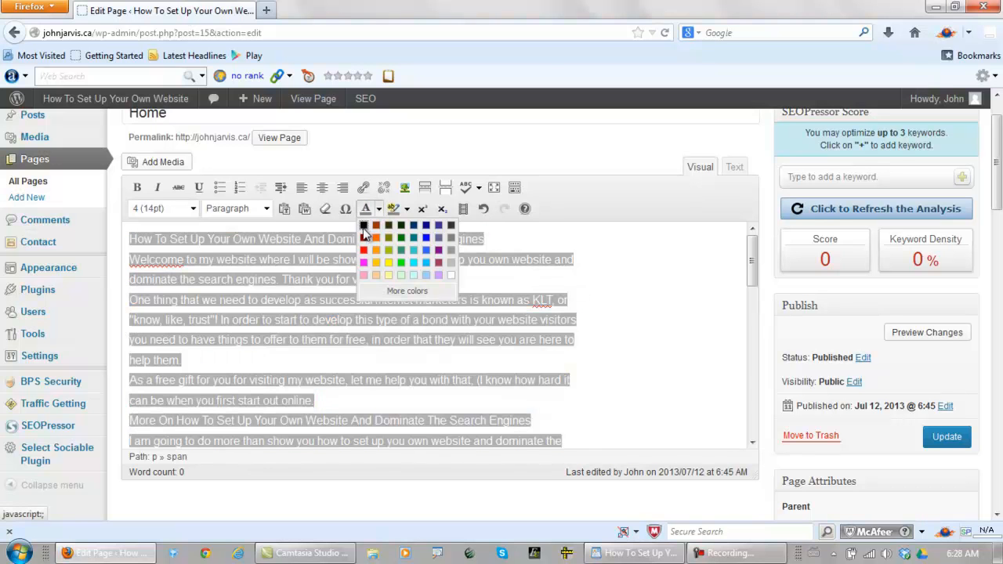
left_click(364, 227)
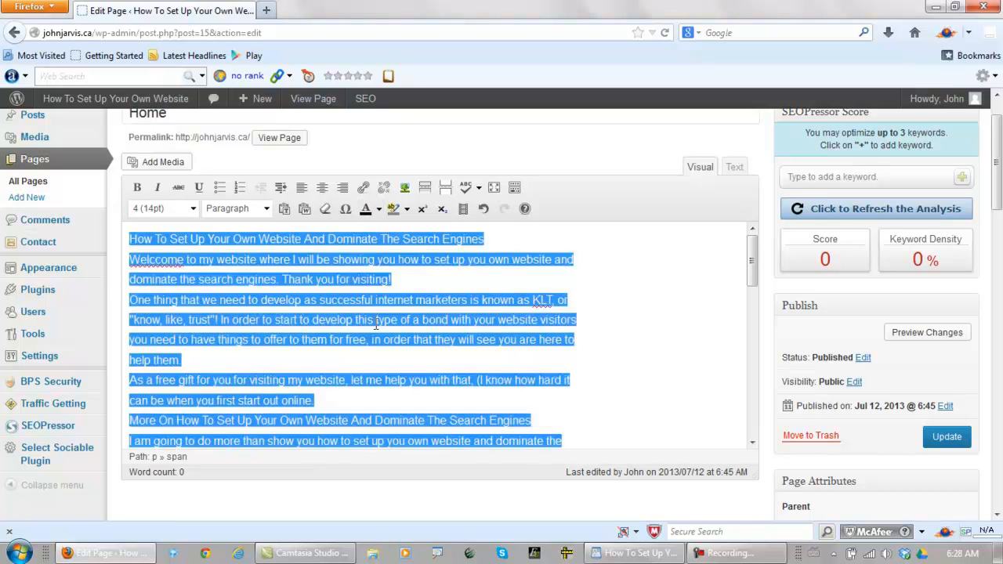
left_click(160, 261)
key("BackSpace")
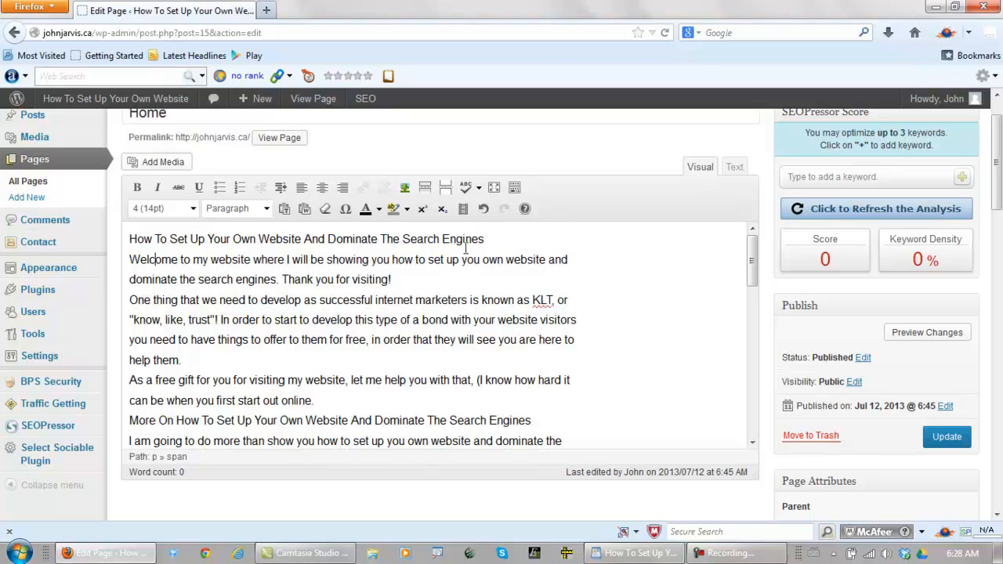
Copy the article's title line "How To Set Up Your Own Website And Dominate The Search Engines" into the SEOPressor keyword field
left_click_drag(489, 239, 128, 243)
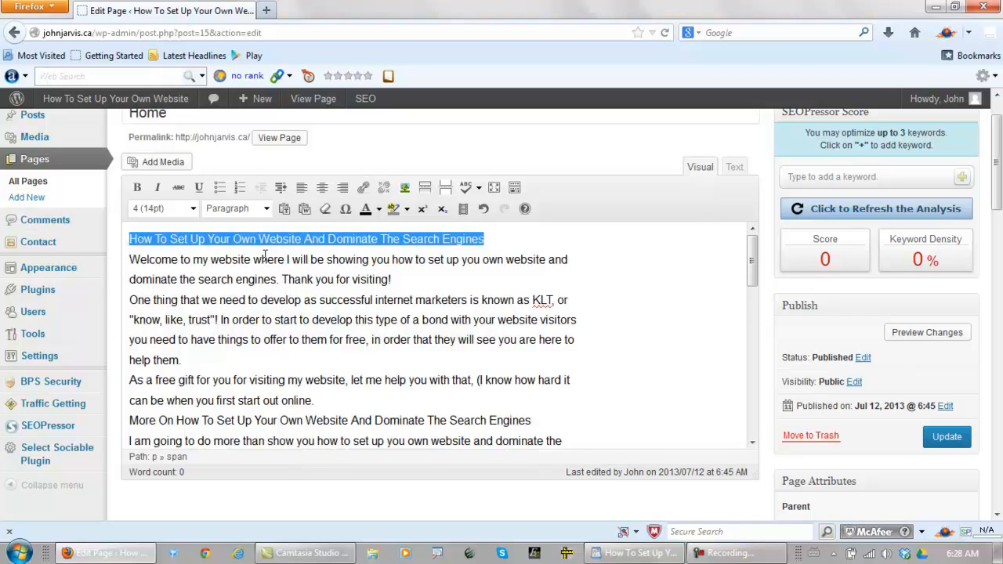
right_click(413, 242)
left_click(446, 290)
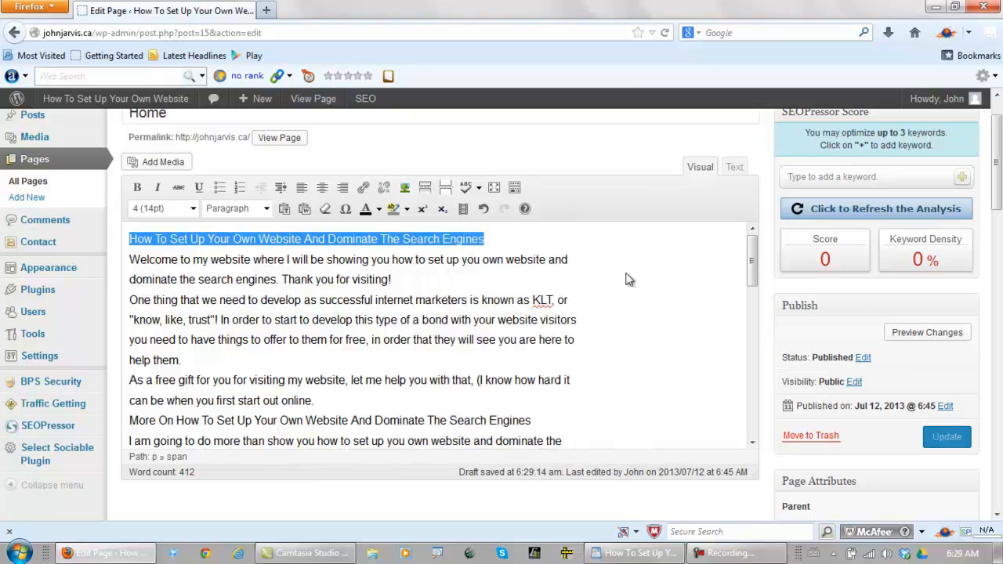
left_click(827, 180)
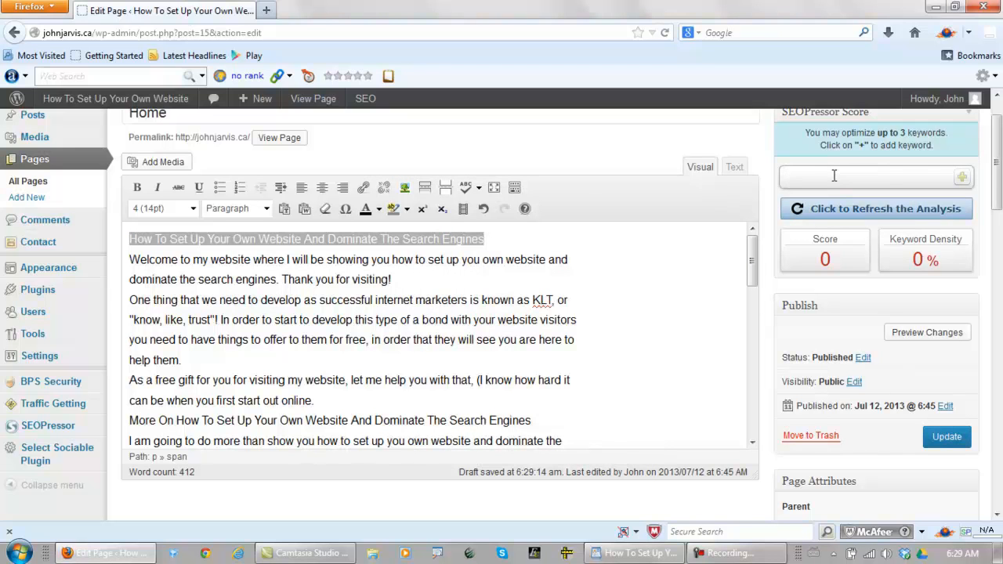
key("ctrl+v")
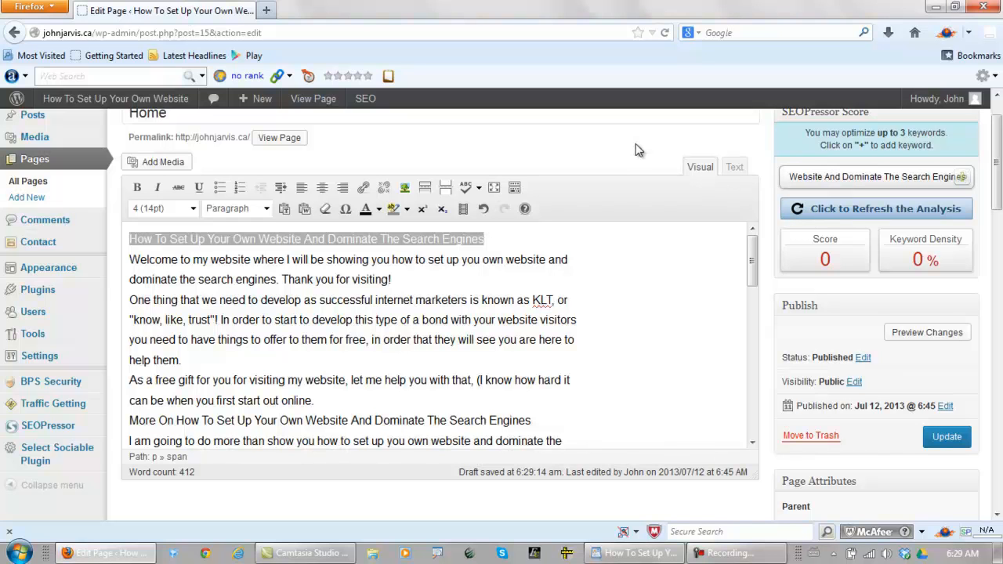
Separate the title line from the first paragraph, format it as size 3 (12pt) Heading 1, and remove the extra blank line below it
left_click(486, 240)
key("Return")
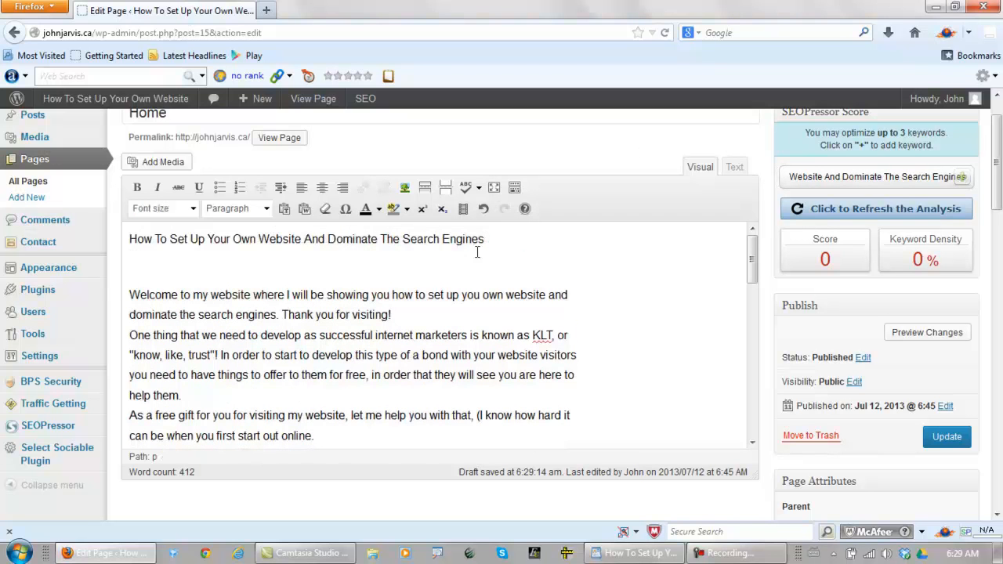
left_click_drag(500, 239, 110, 228)
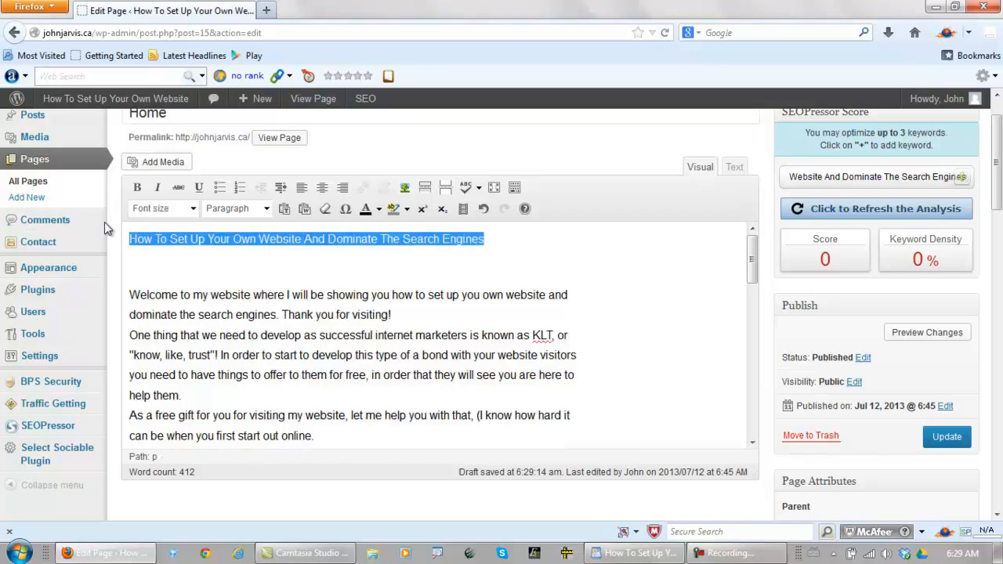
left_click(193, 210)
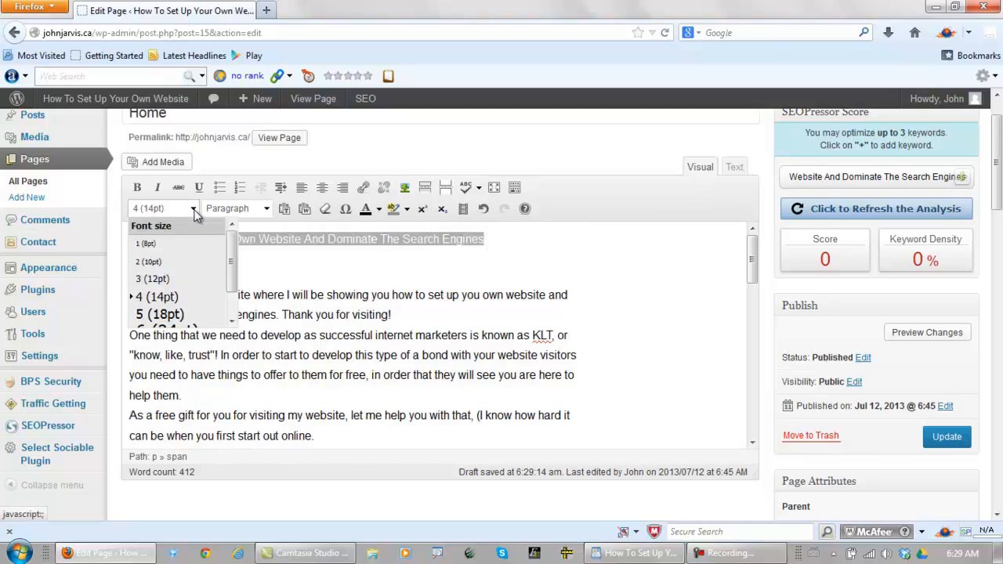
left_click(149, 279)
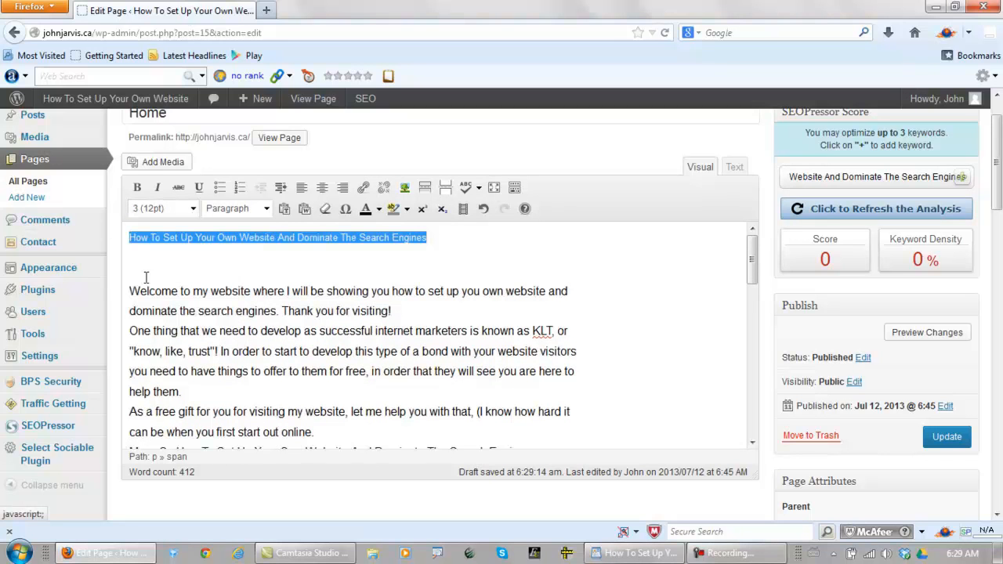
left_click(267, 210)
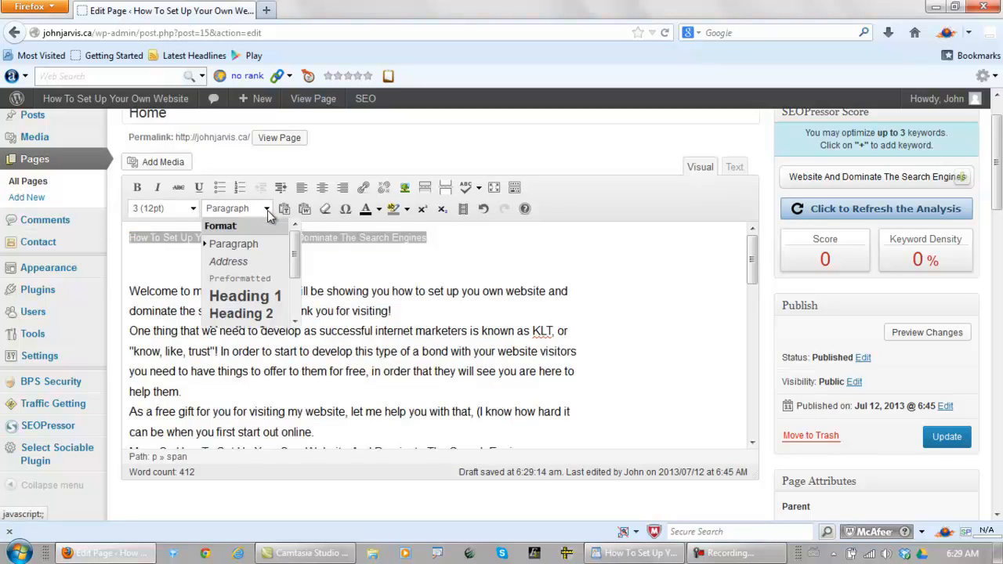
left_click(232, 297)
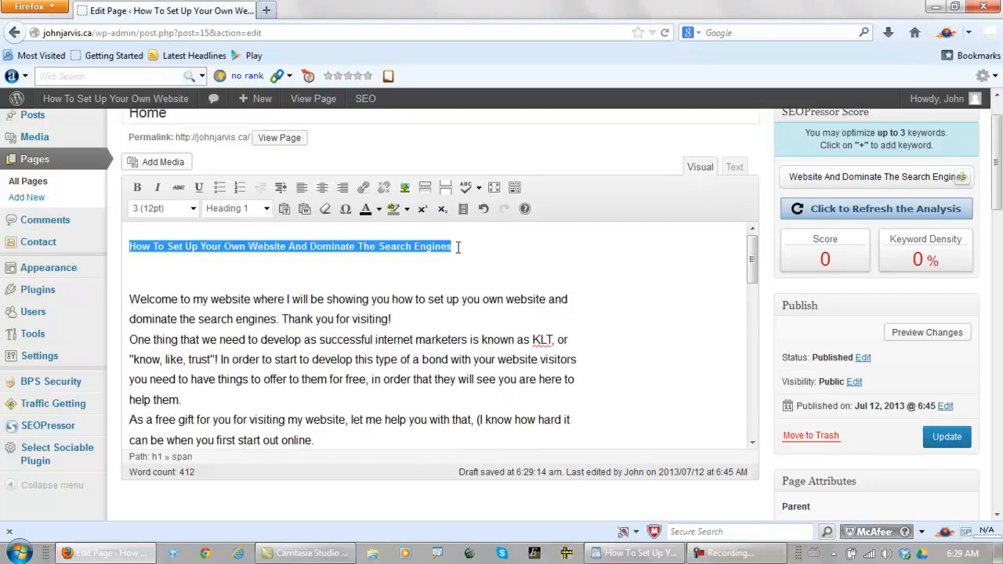
left_click(464, 246)
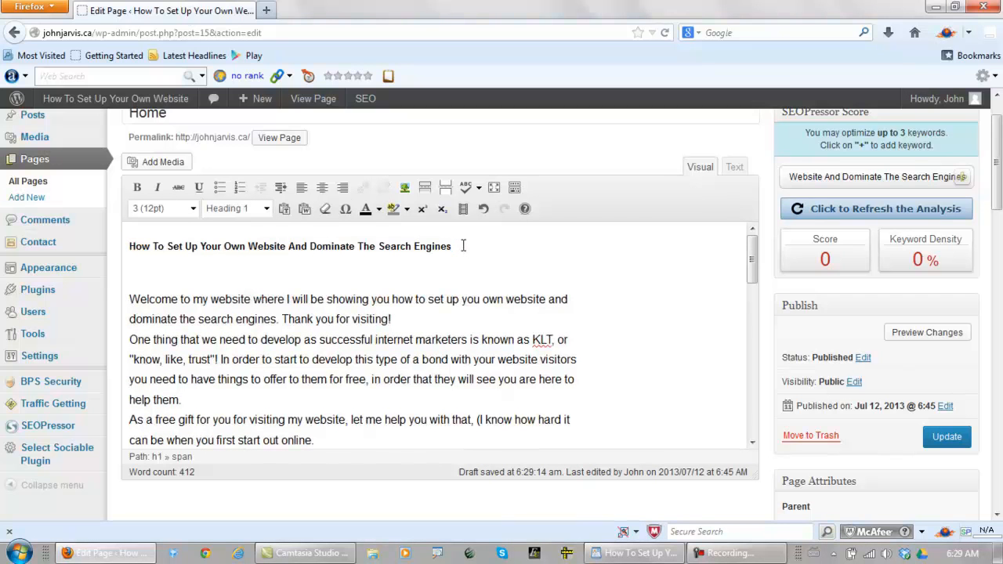
key("Delete")
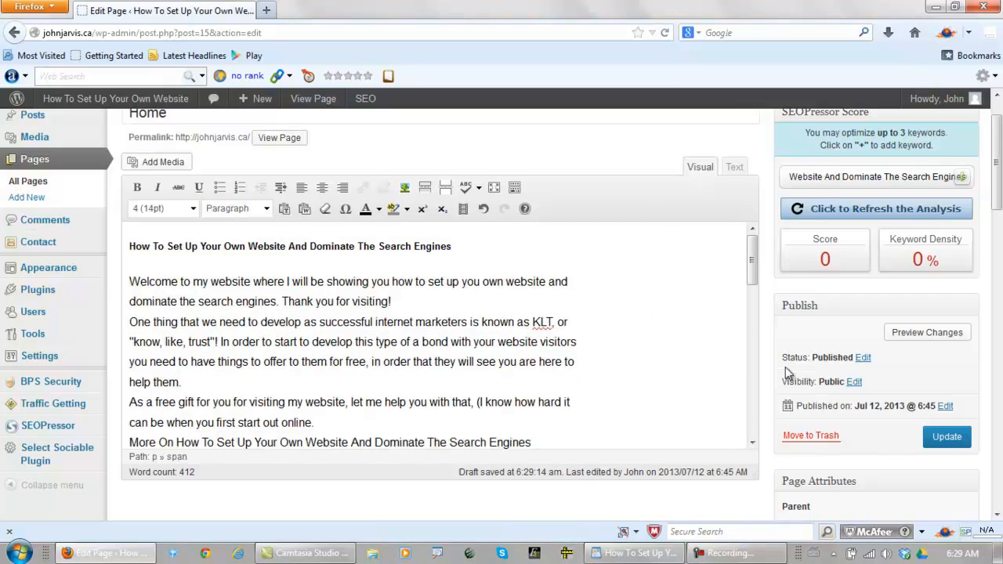
Update the Home page and preview its article down to the closing title line and share buttons
left_click(947, 443)
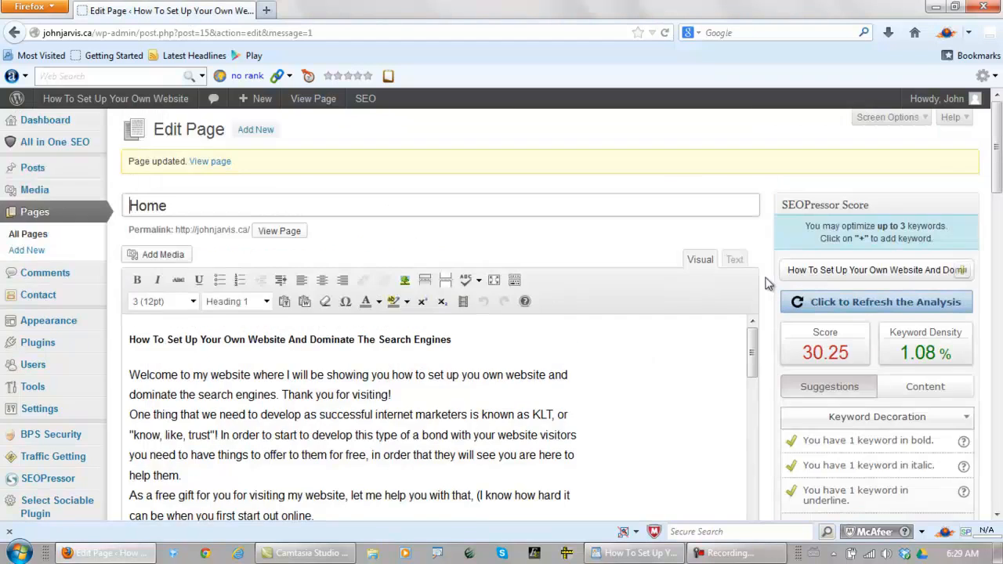
scroll(761, 282, "down", 4)
scroll(764, 288, "down", 9)
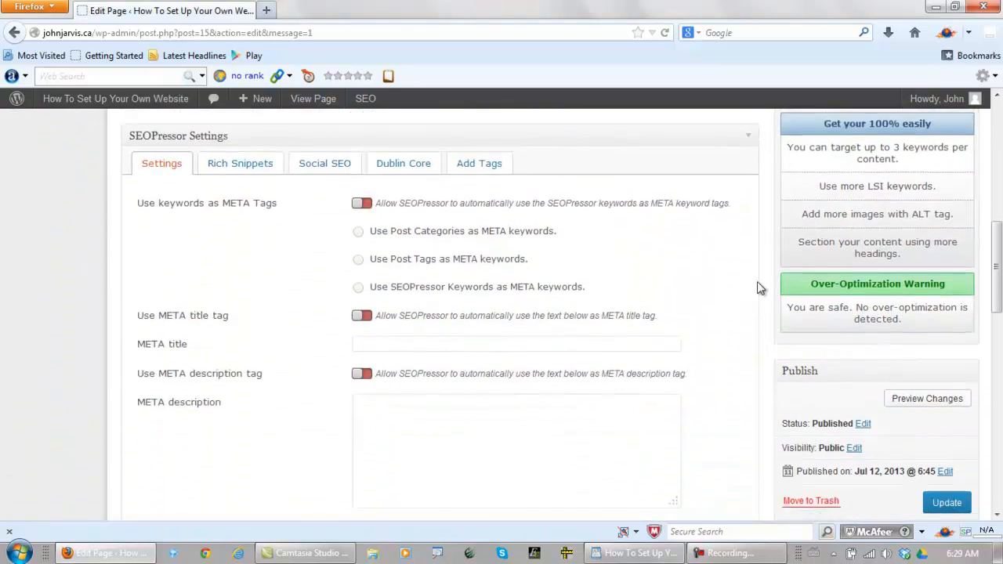
left_click(909, 322)
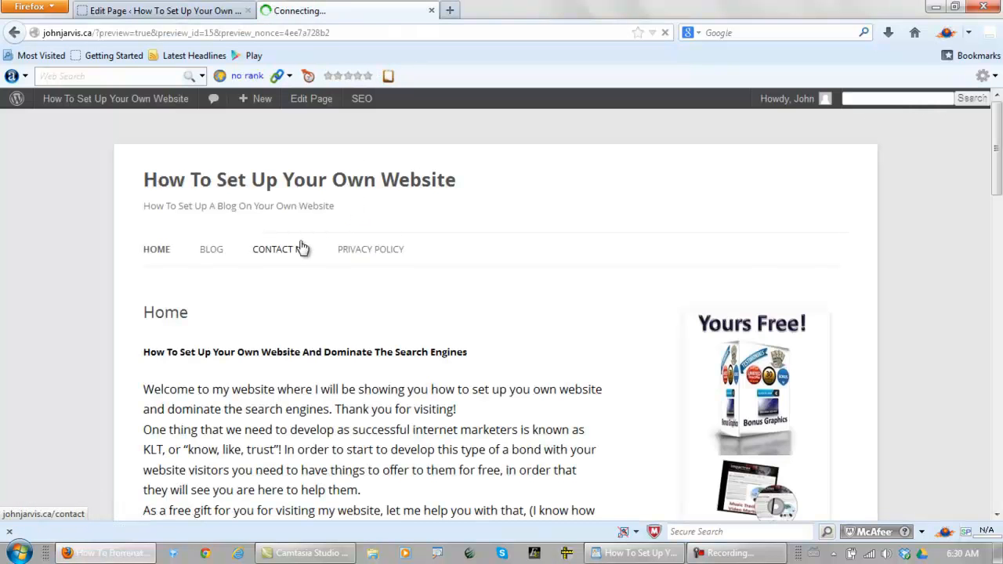
scroll(248, 313, "down", 5)
scroll(265, 261, "down", 5)
scroll(267, 263, "down", 5)
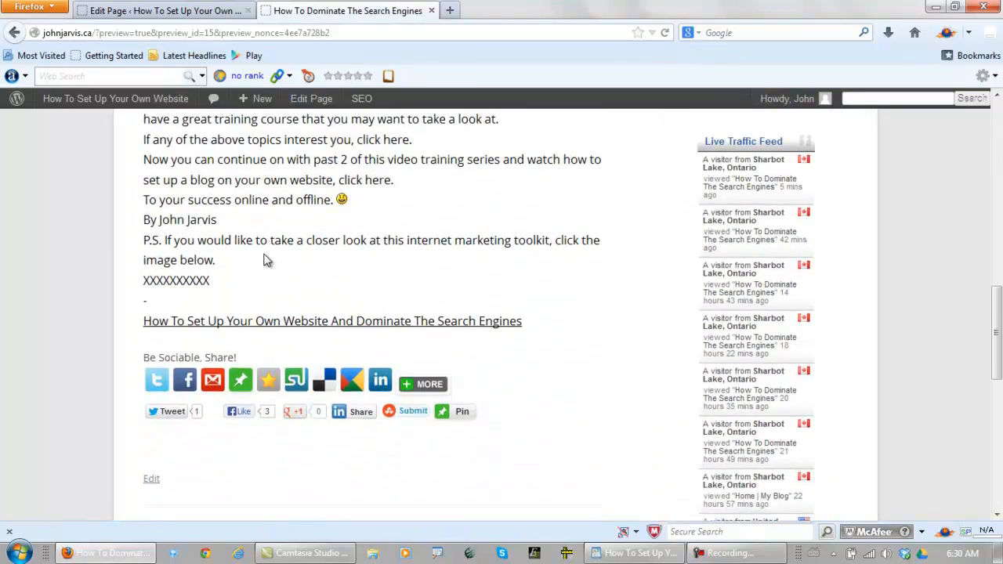
Return to the Home page editor and set the article's closing title line to font size 2 (10pt)
scroll(256, 290, "up", 15)
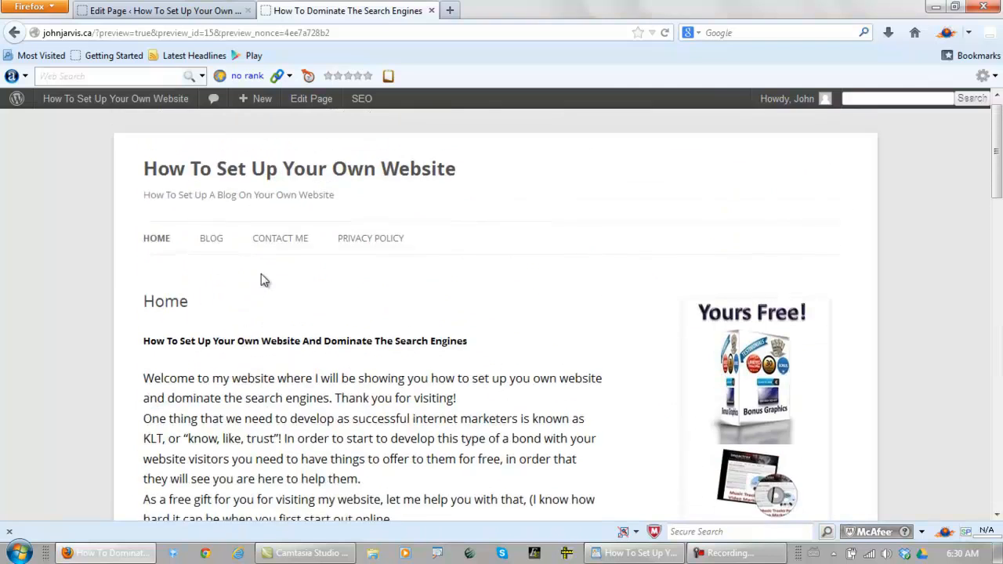
left_click(190, 11)
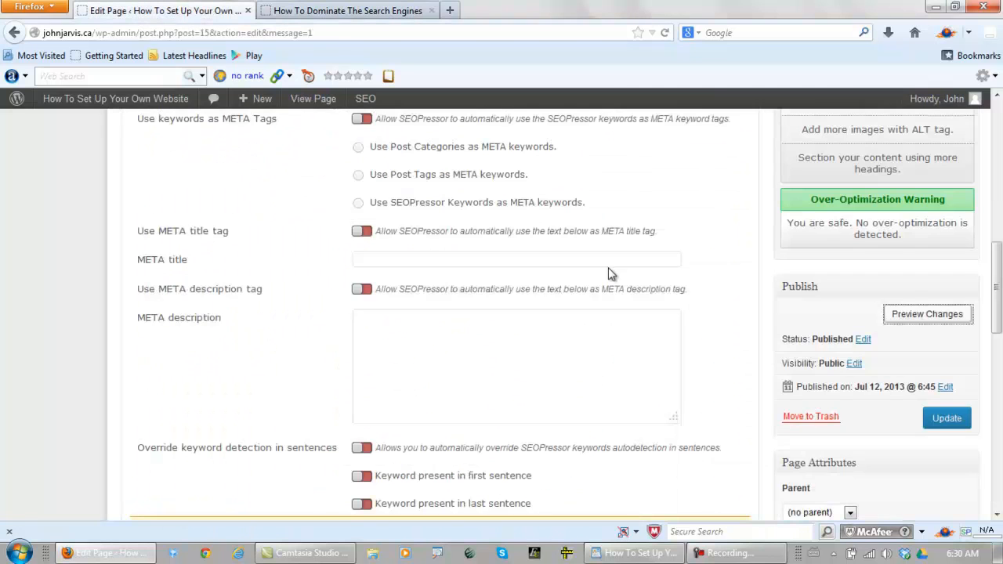
scroll(586, 264, "up", 15)
left_click_drag(751, 345, 757, 505)
left_click_drag(994, 195, 993, 235)
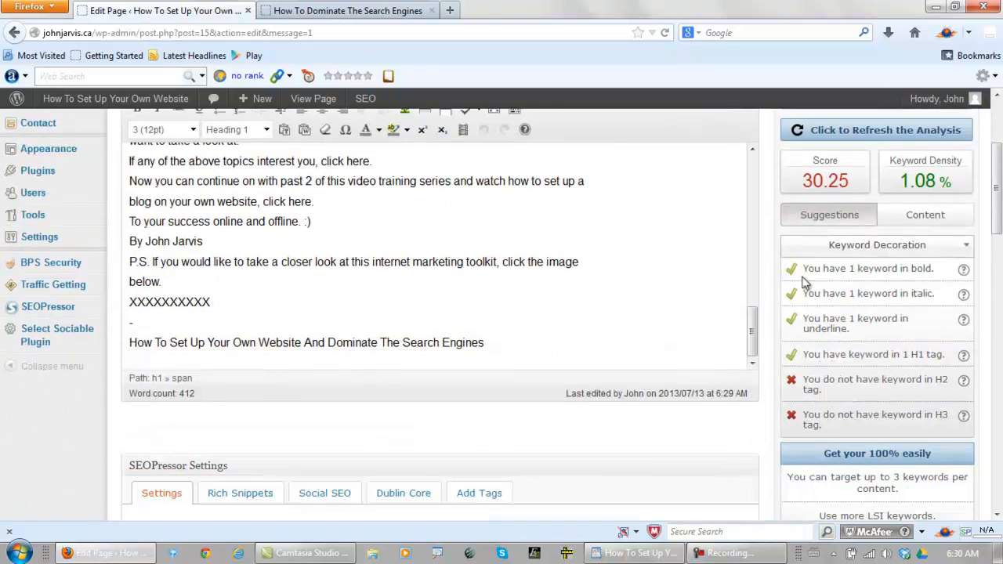
left_click(504, 342)
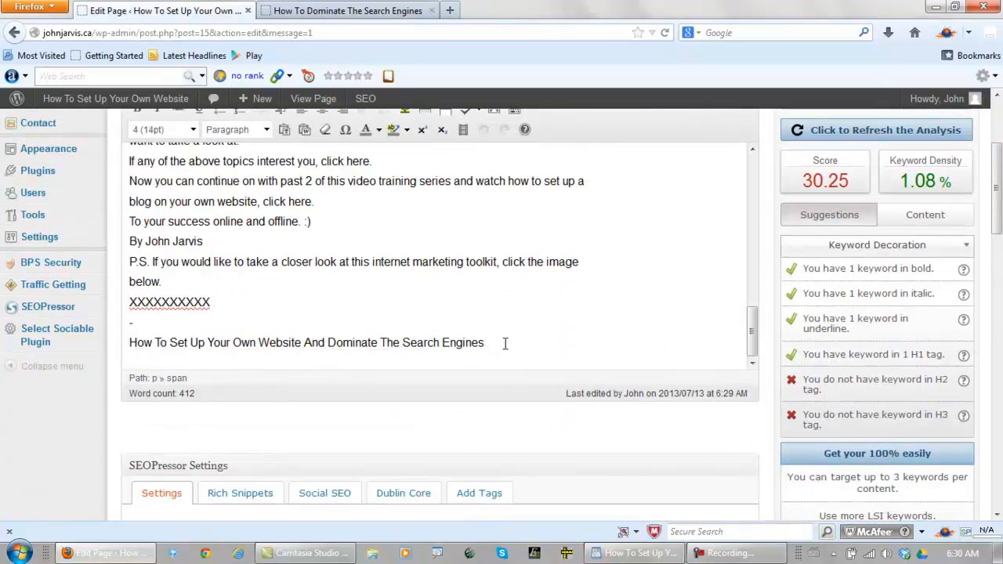
left_click_drag(502, 345, 117, 345)
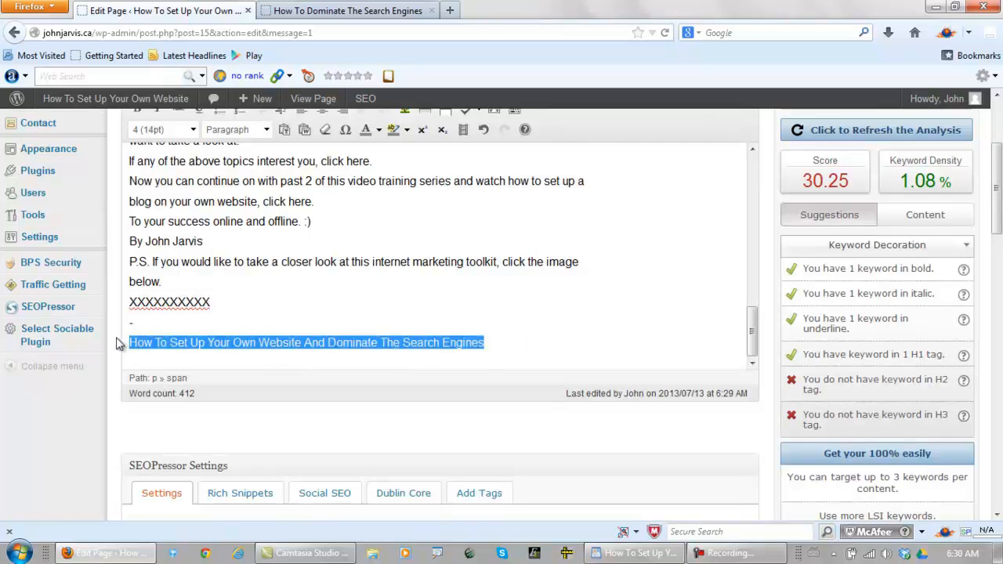
left_click(194, 130)
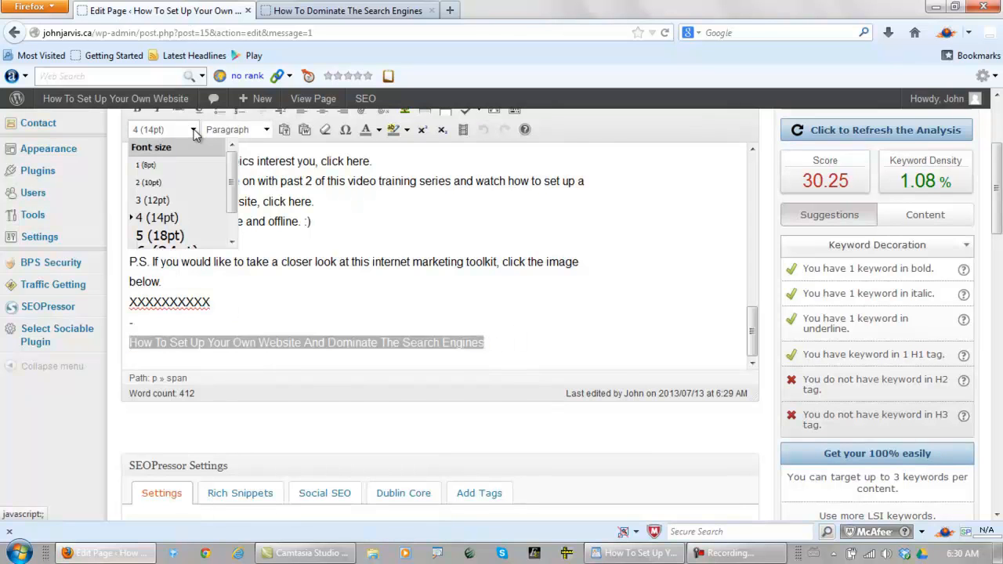
left_click(151, 184)
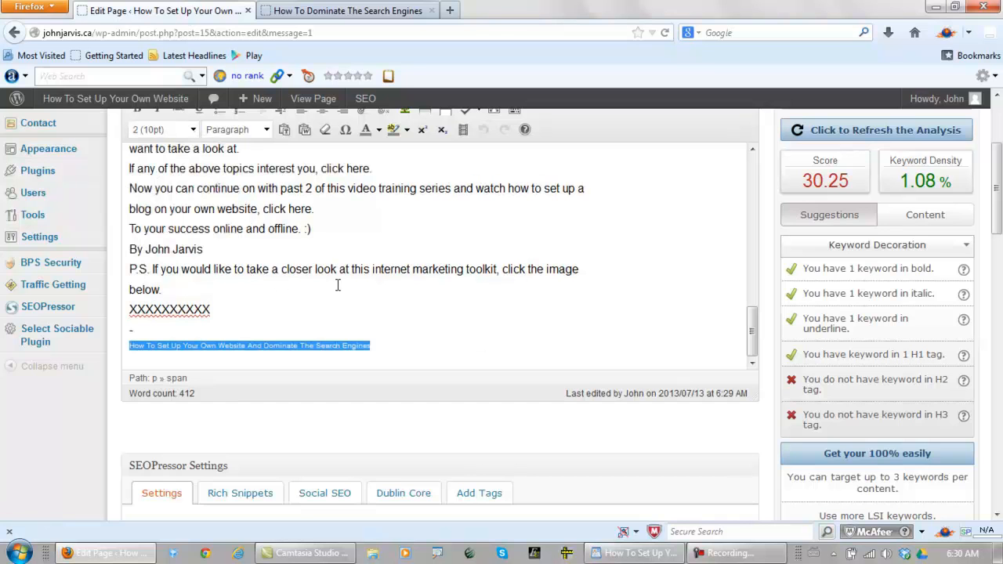
Link the closing title line to the site's home URL, using the copied article title as link title and opening in a new window/tab
scroll(999, 211, "up", 2)
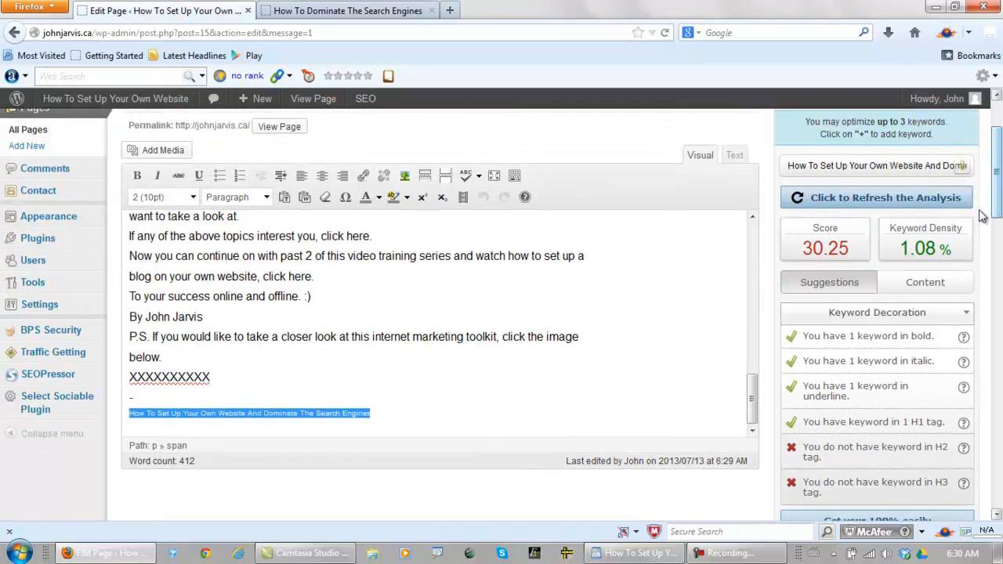
left_click(363, 175)
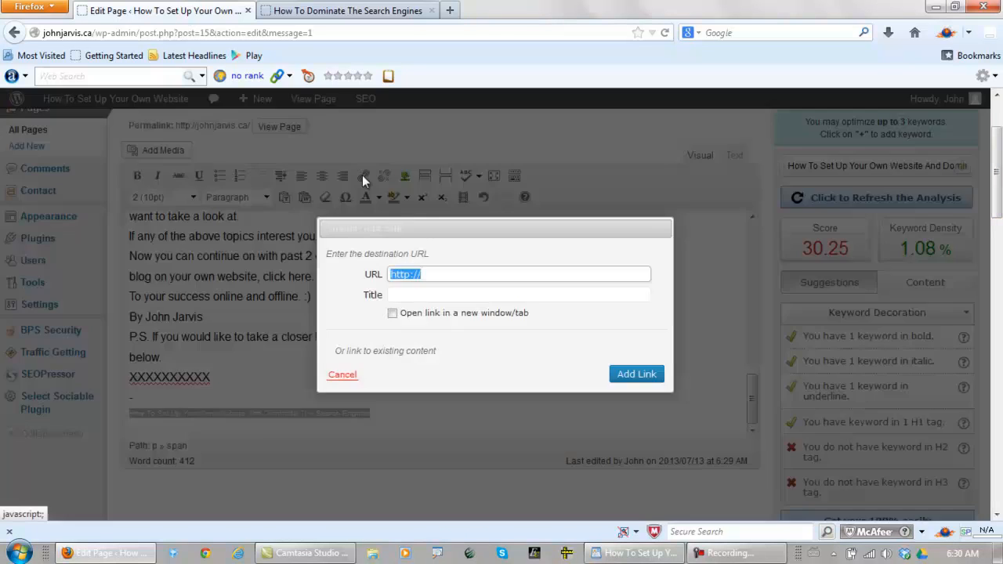
left_click(462, 273)
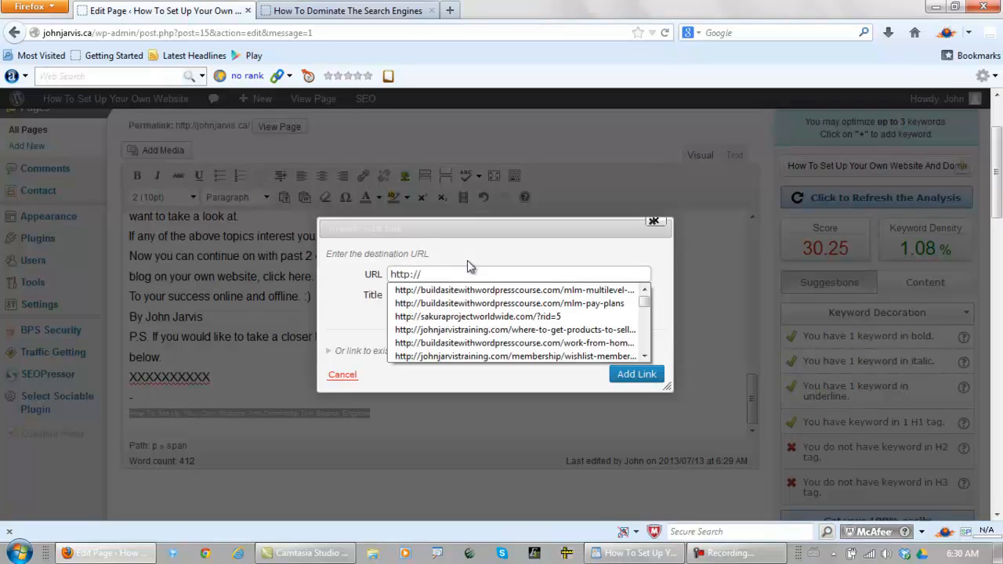
type("joh")
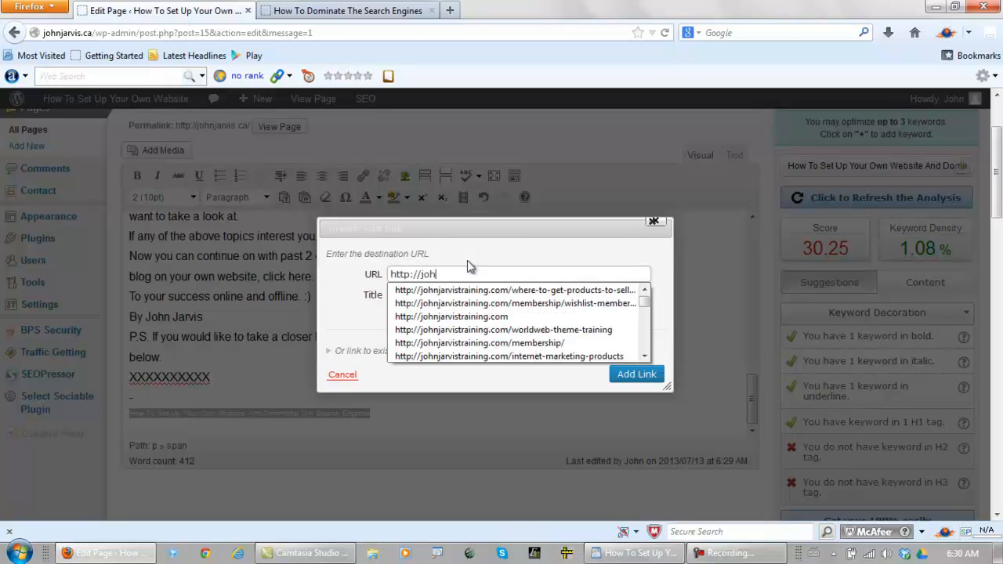
type("njarvis.ca")
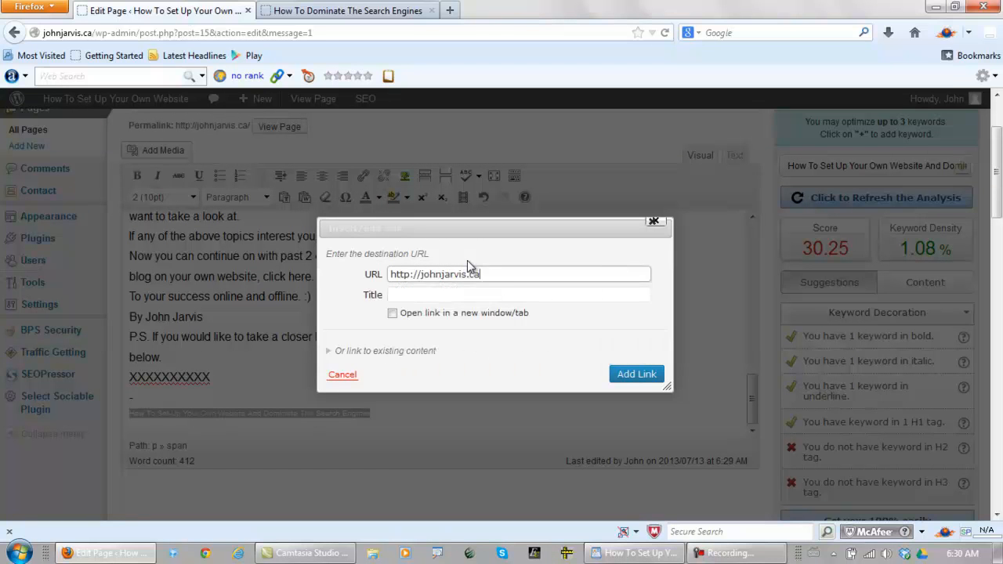
left_click(445, 295)
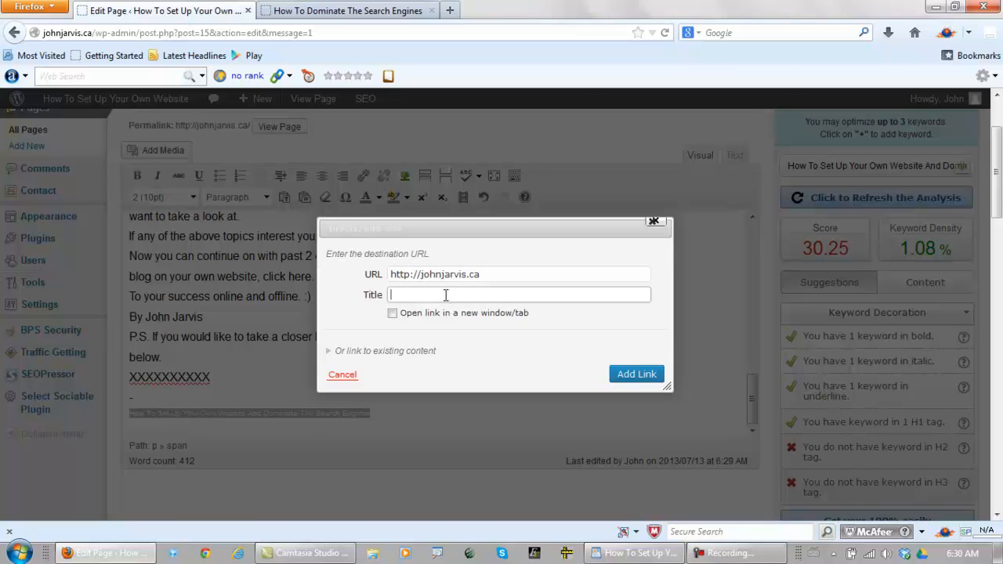
key("ctrl+v")
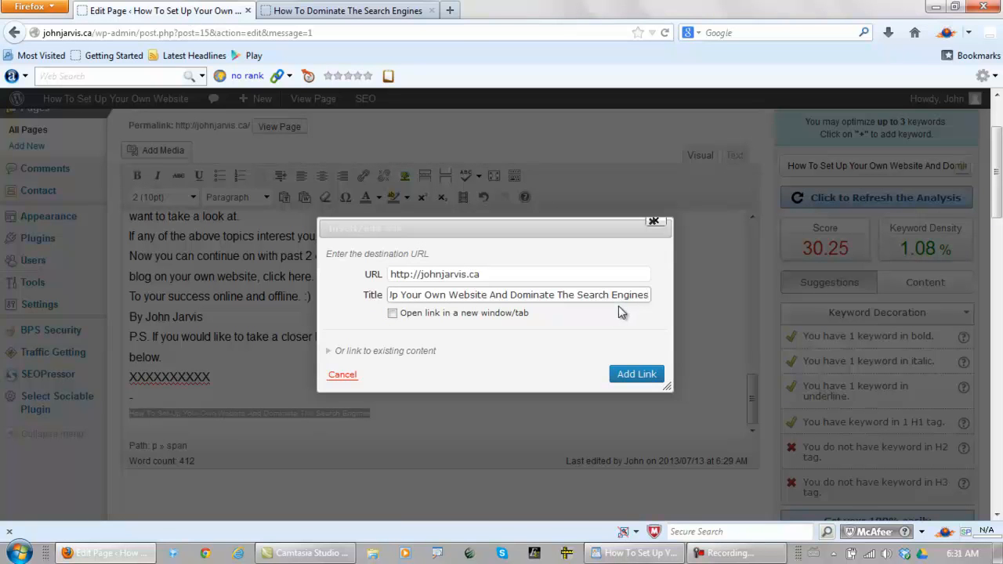
left_click(393, 314)
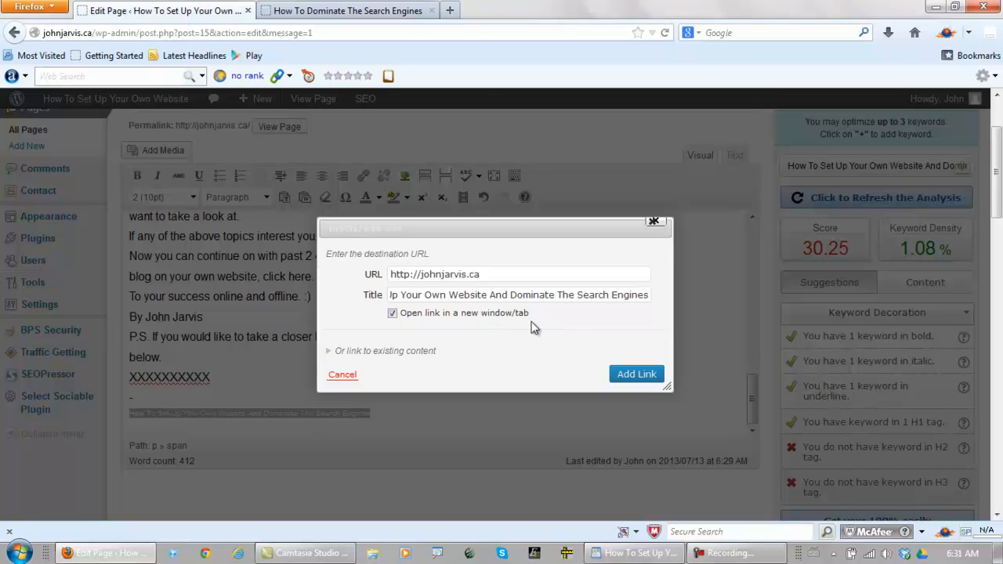
left_click(631, 375)
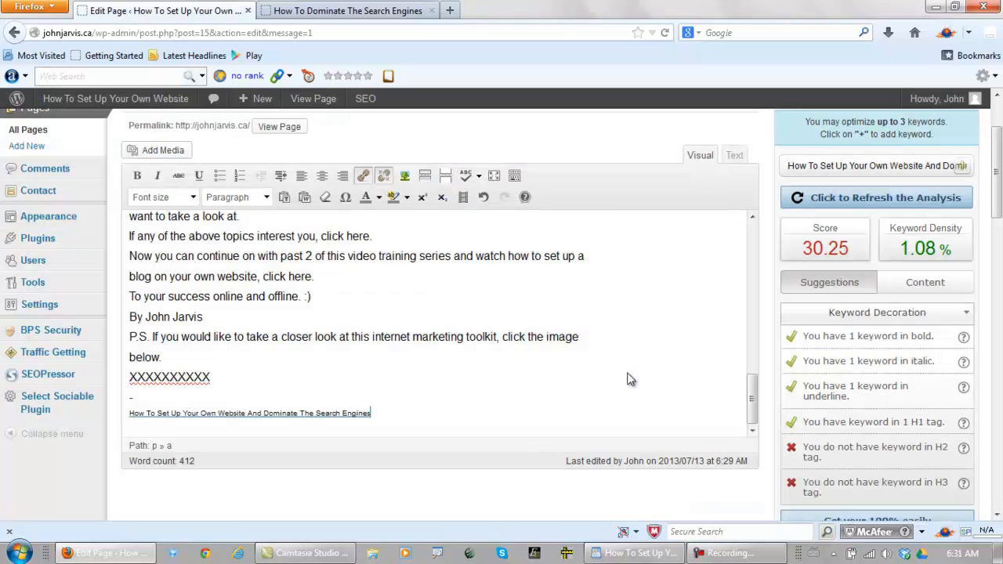
Set off the "More On How To Set Up Your Own Website And Dominate The Search Engines" subheading with blank lines, centre it and make it bold
left_click_drag(750, 392, 748, 269)
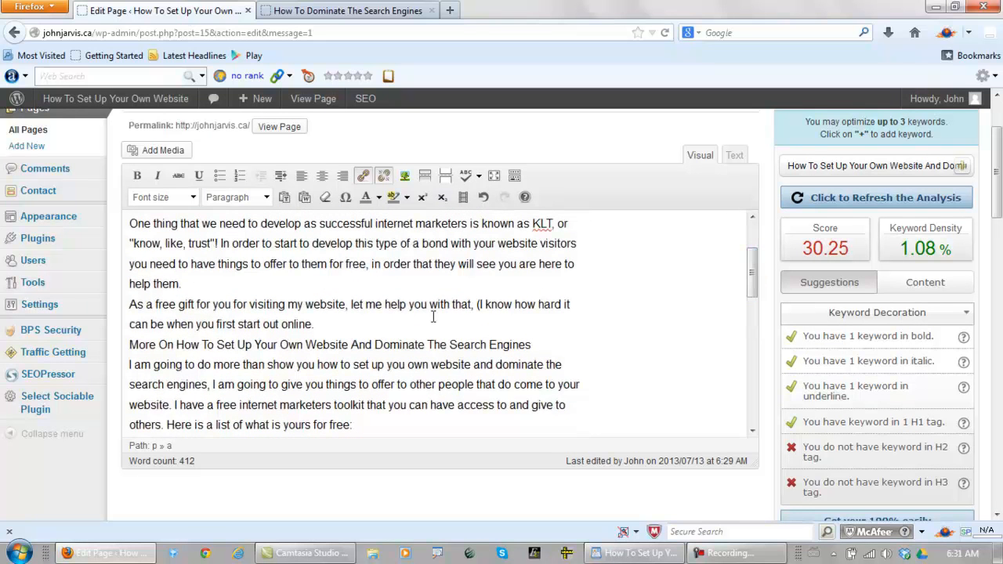
left_click(368, 328)
key("Return")
key("Return")
left_click_drag(552, 383, 95, 378)
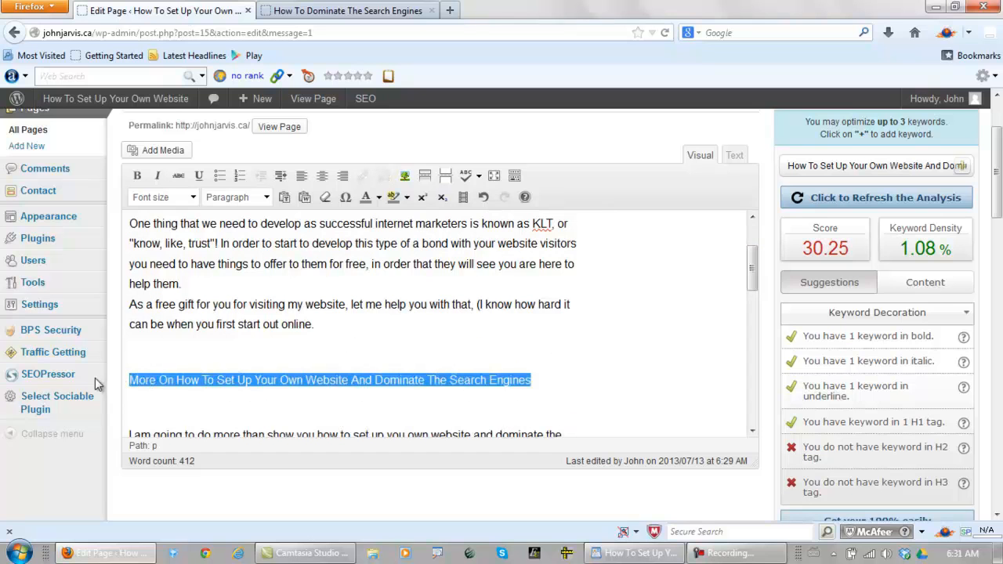
left_click(322, 175)
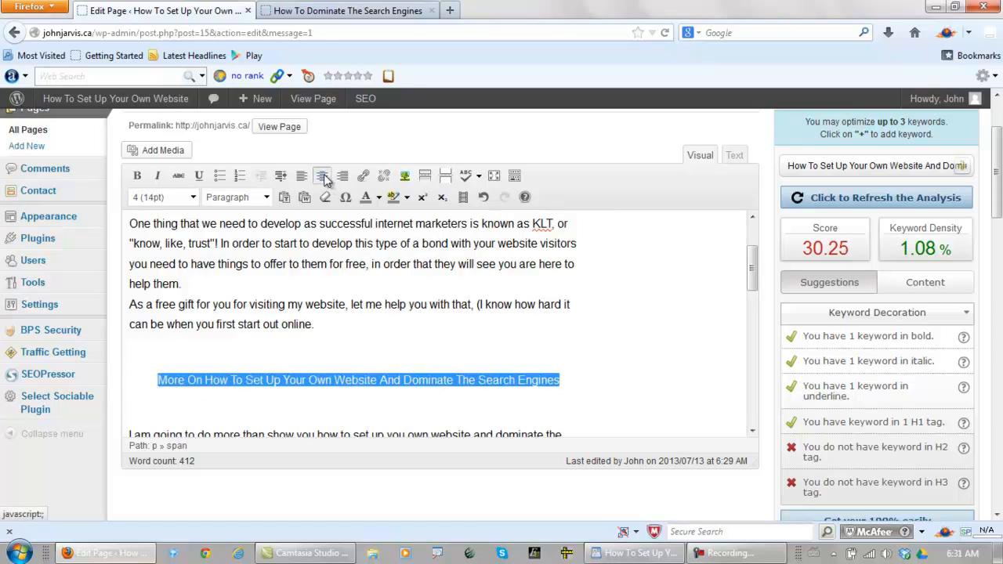
left_click(268, 201)
left_click(240, 304)
left_click(137, 179)
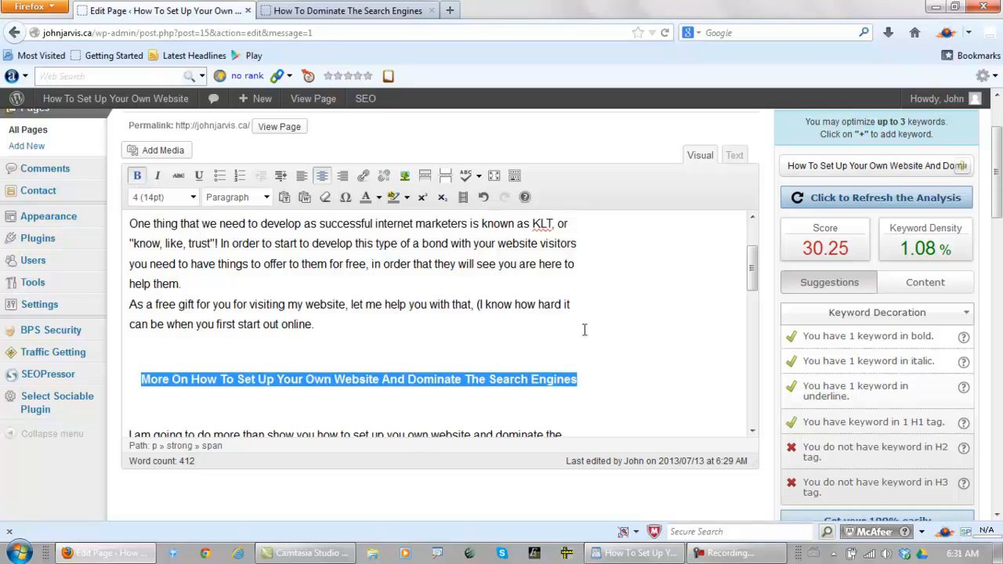
Set off the "In Depth Training On How To Set Up Your Own Website" subheading with blank lines, centre it, try Heading 3, and make it bold
left_click_drag(754, 271, 753, 354)
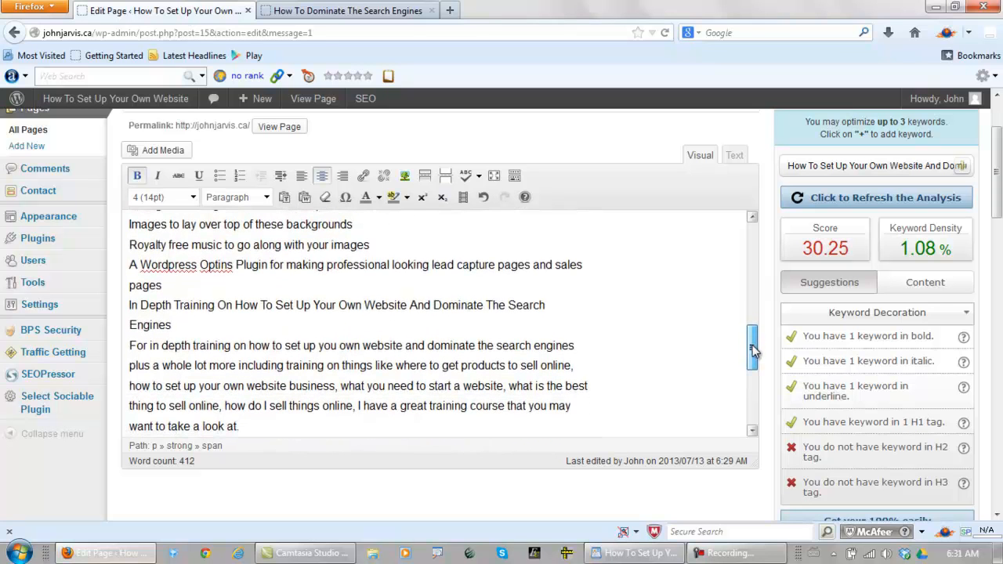
left_click(174, 288)
key("Return")
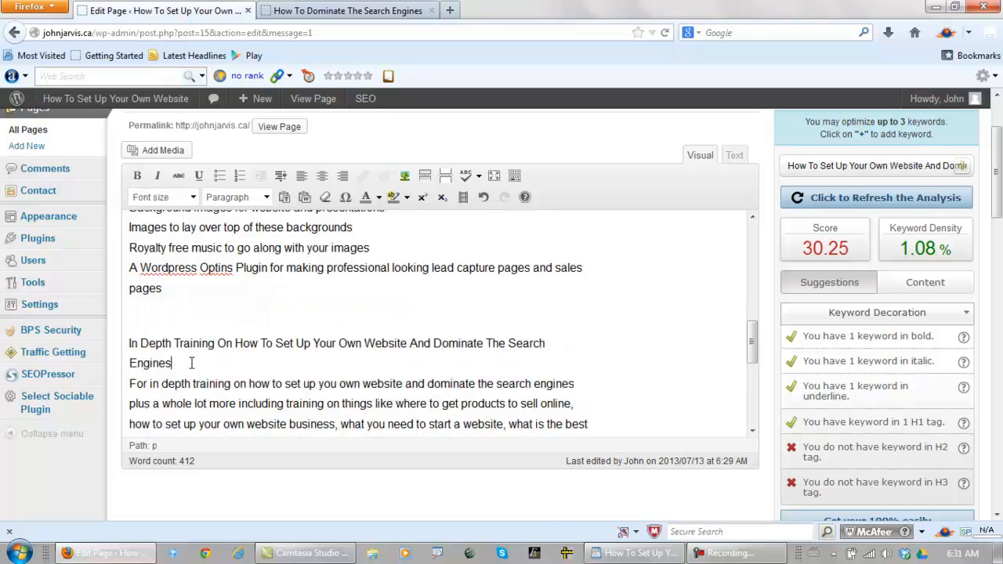
key("Return")
left_click_drag(176, 366, 110, 344)
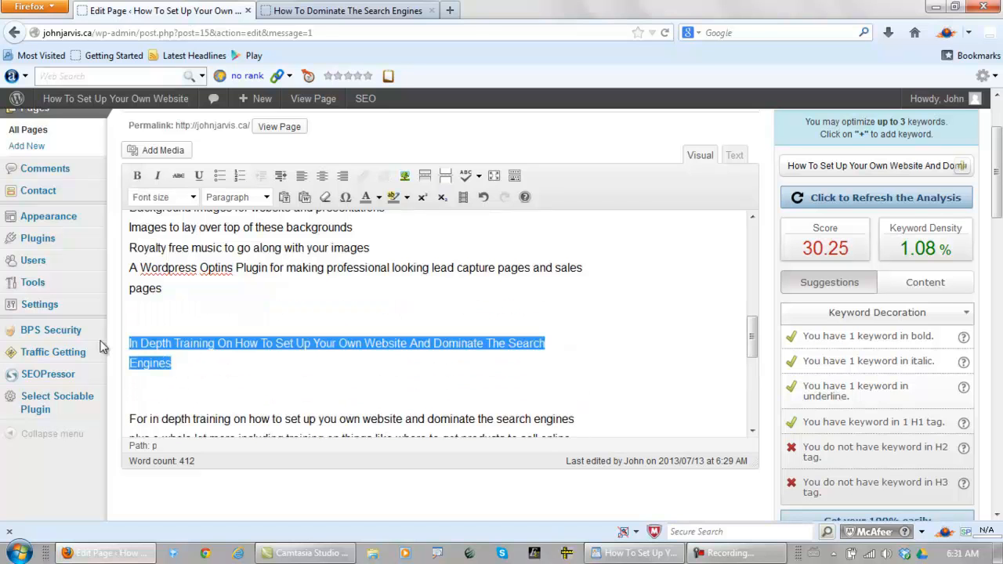
left_click(324, 175)
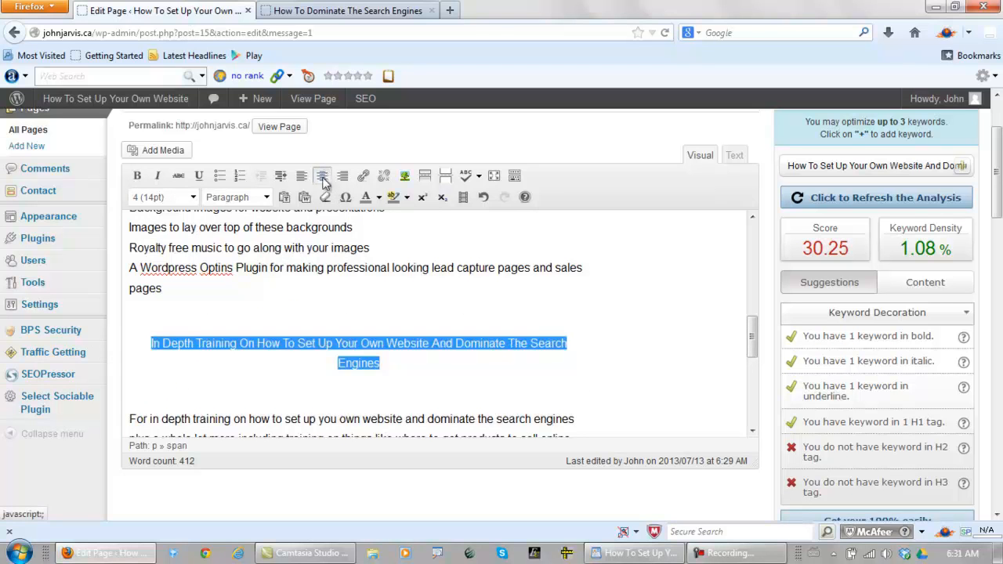
left_click(266, 196)
scroll(301, 254, "down", 2)
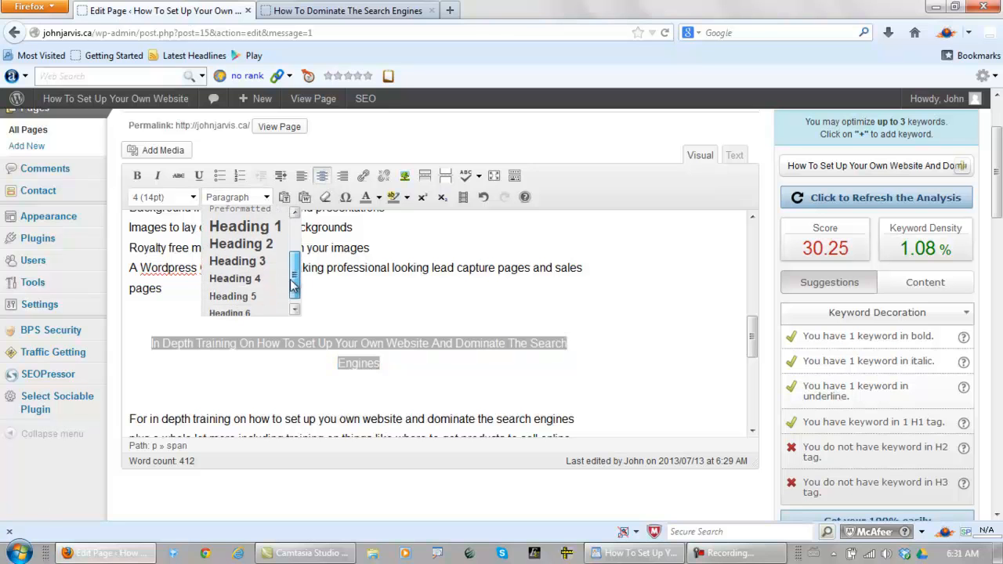
left_click(227, 261)
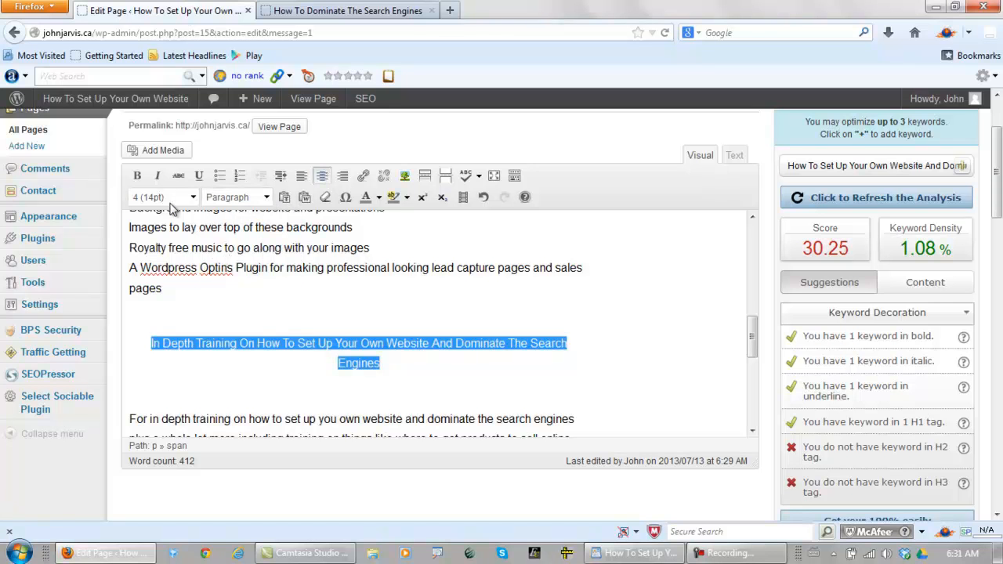
left_click(137, 178)
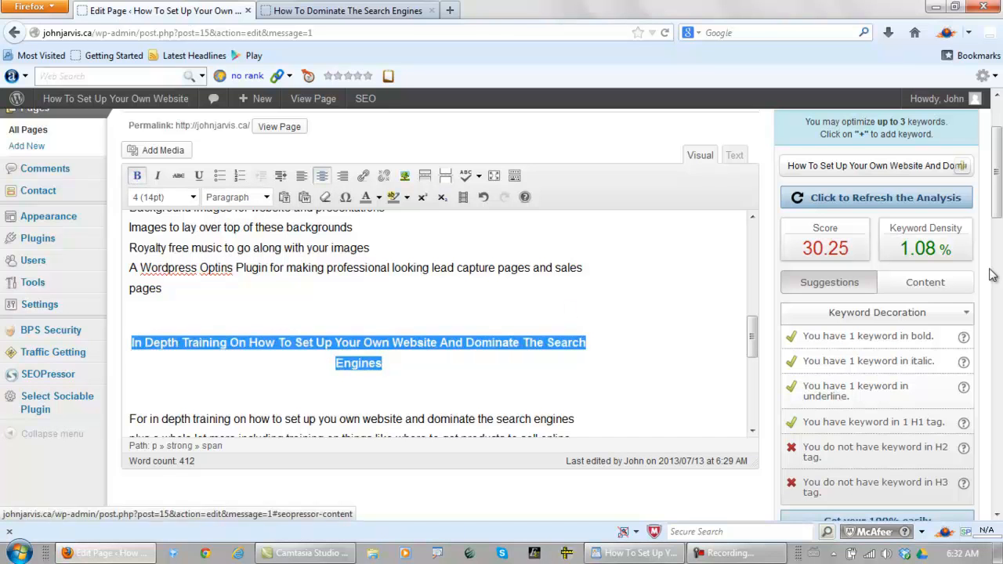
Preview the Home page changes, update the page, and review the subheadings and closing link in the preview
left_click_drag(998, 206, 998, 304)
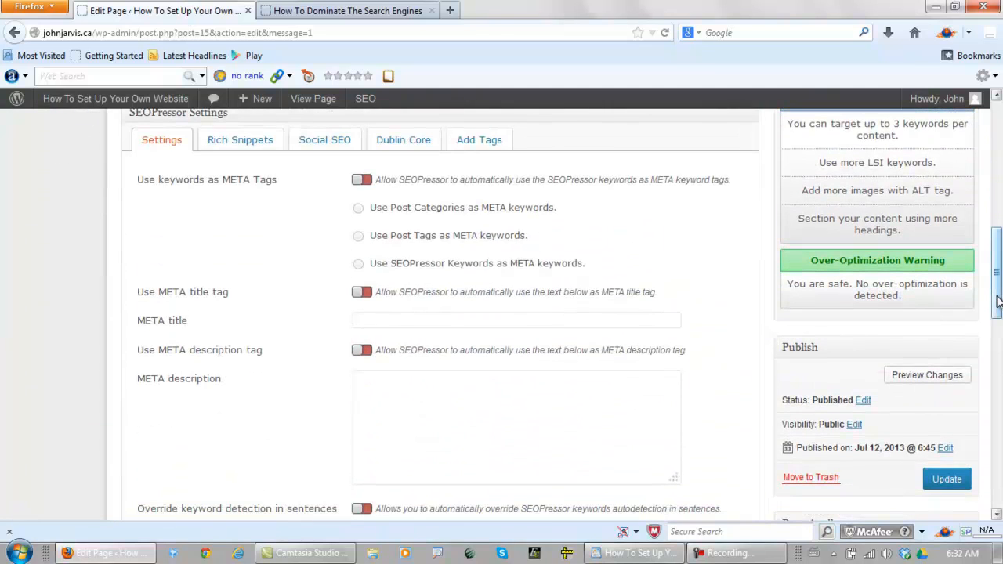
left_click(921, 376)
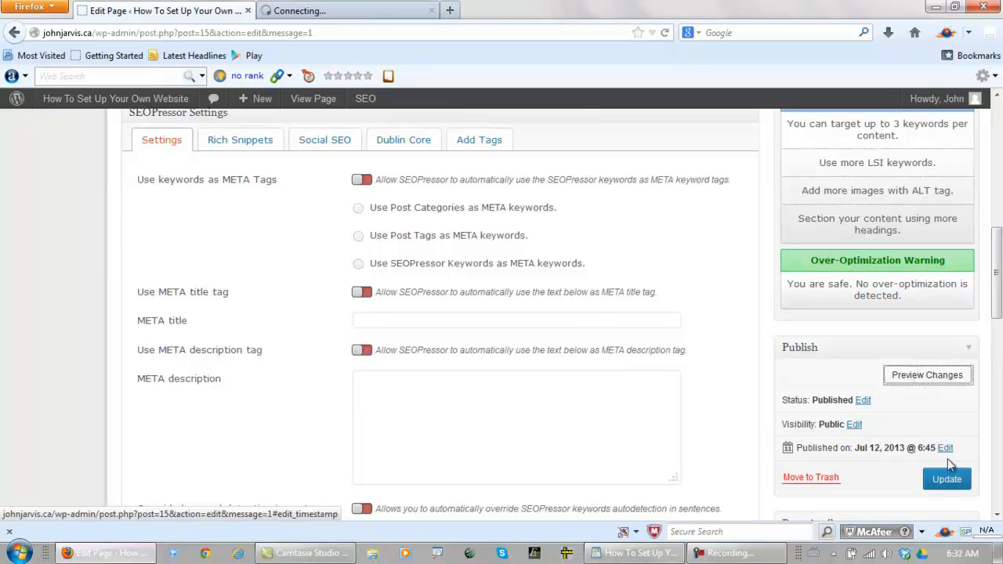
left_click(946, 482)
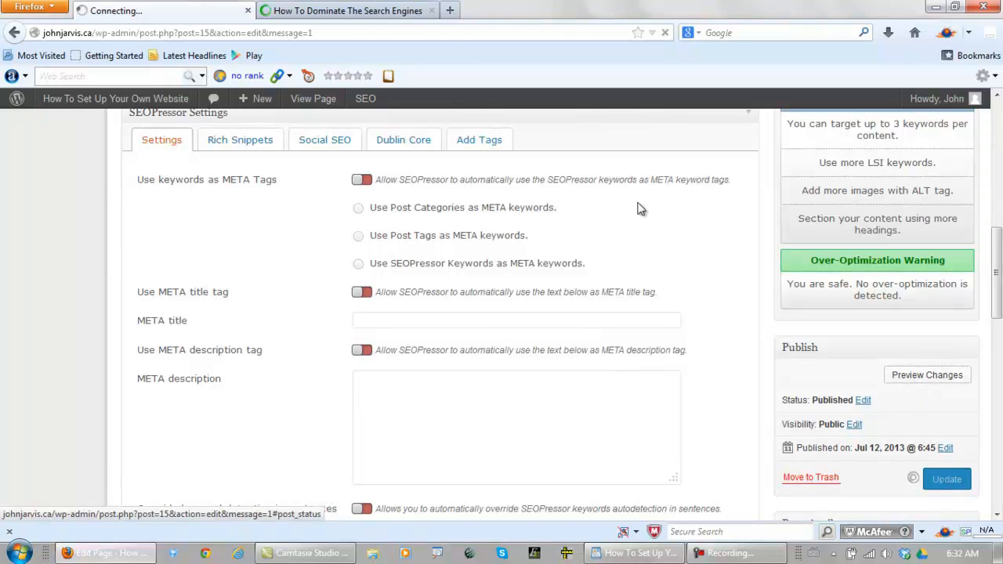
left_click(344, 10)
scroll(461, 373, "down", 10)
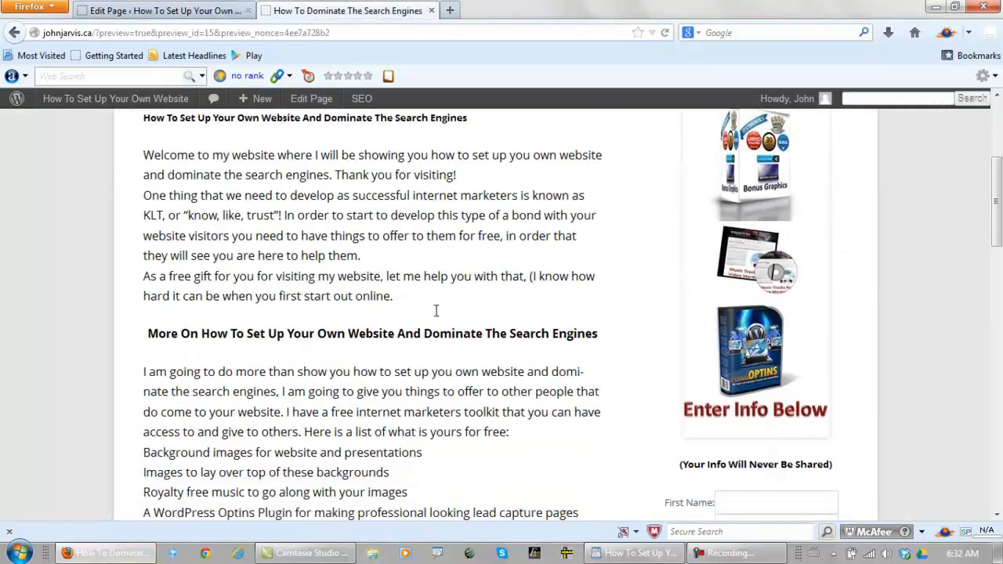
scroll(437, 296, "down", 5)
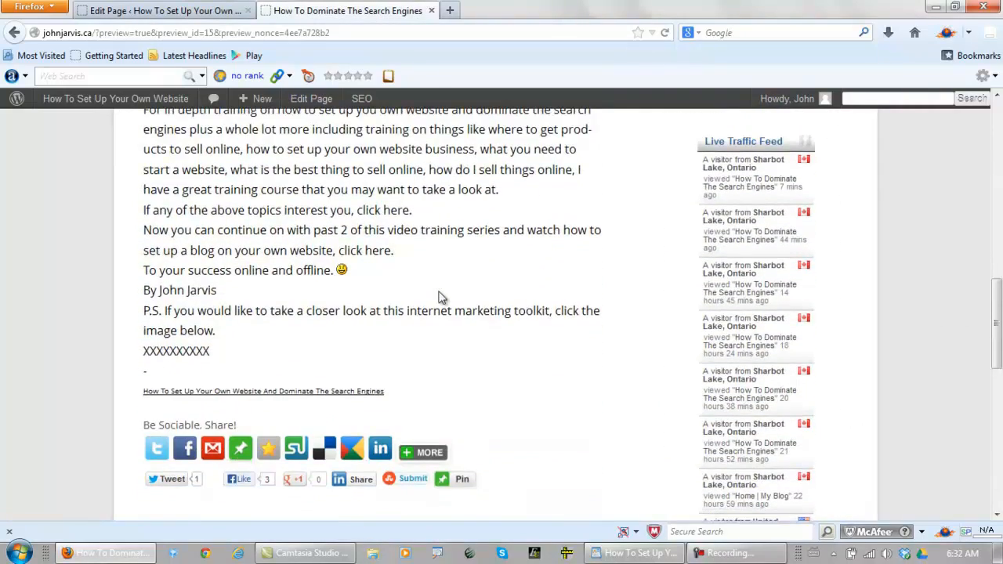
scroll(439, 298, "up", 15)
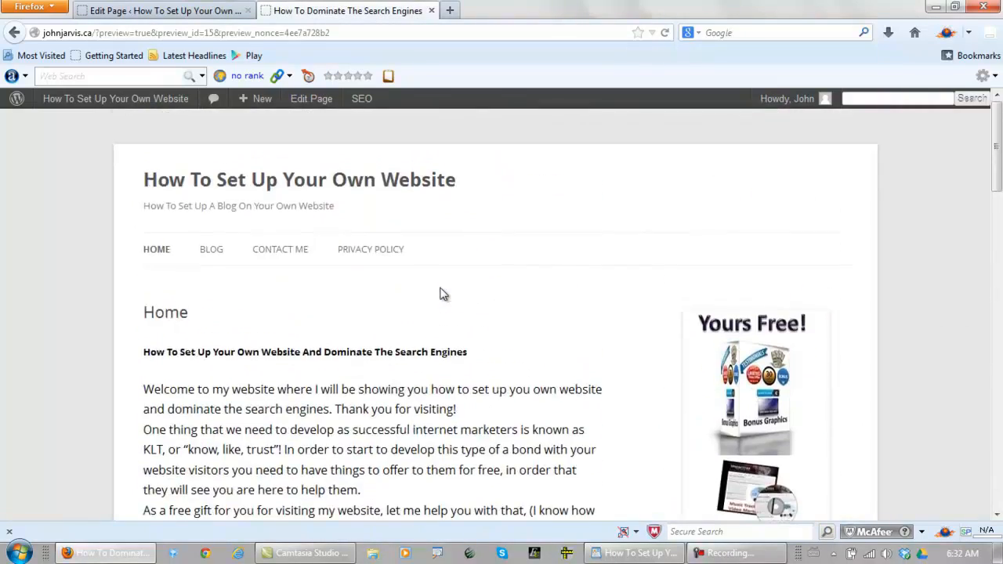
Return to the Home page editor, add a placeholder line of X's below the article title, and select it
left_click(182, 11)
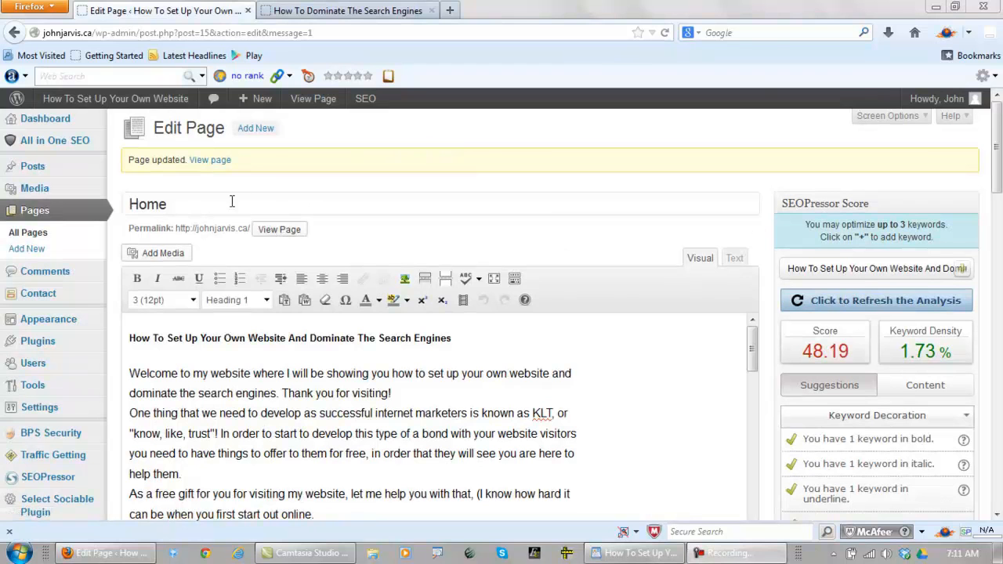
left_click_drag(218, 205, 130, 204)
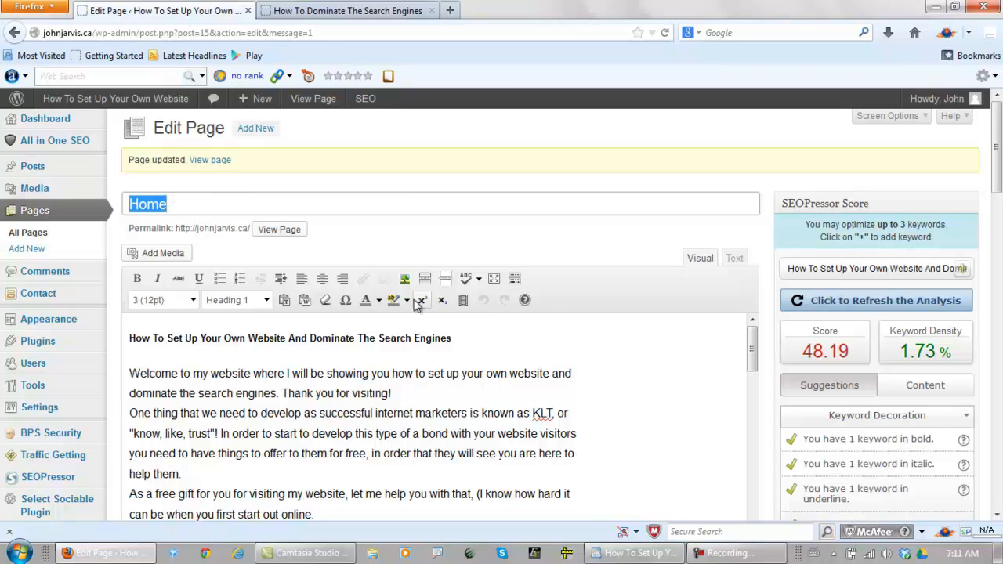
left_click(461, 339)
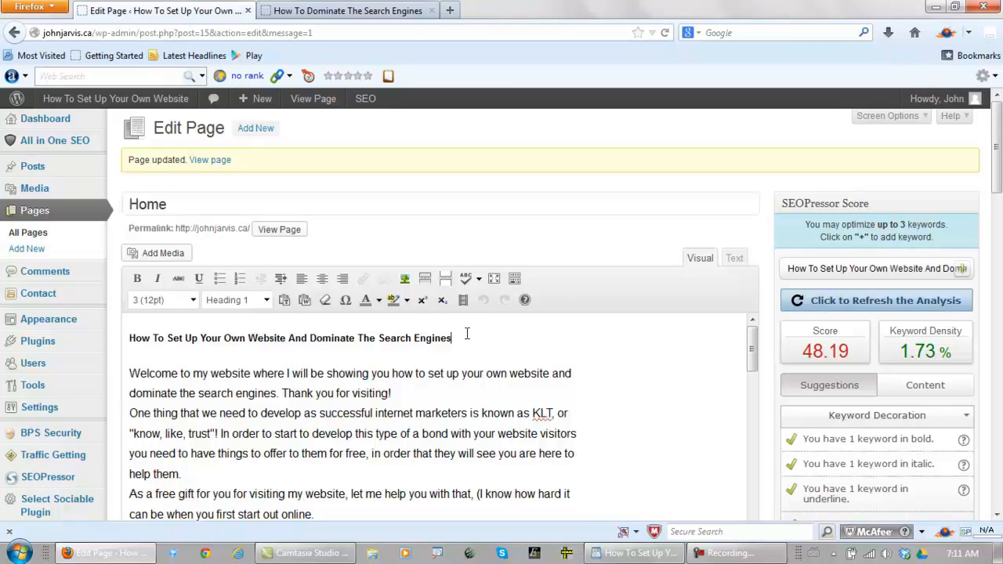
key("Return")
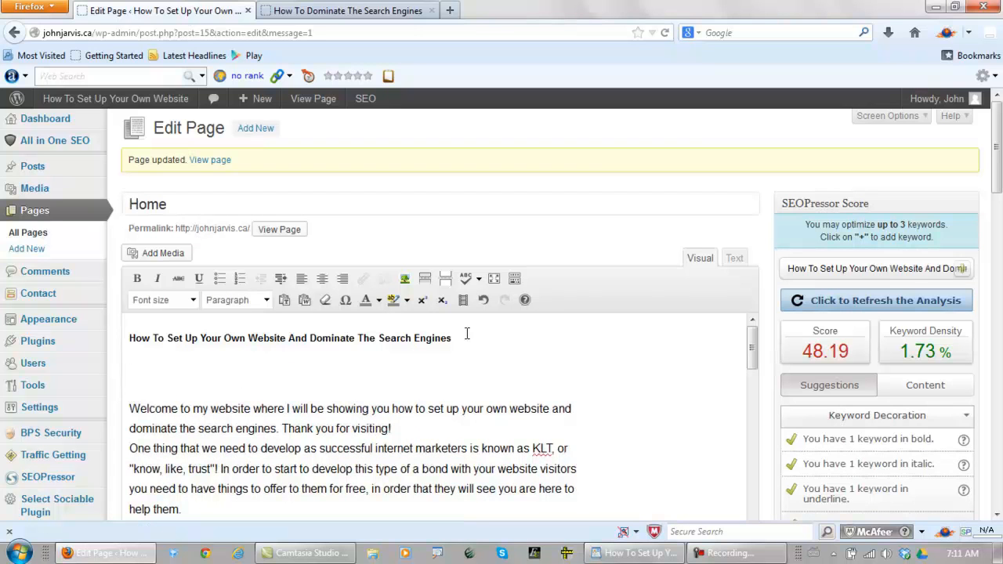
type("xxxxxxxxxxxxxx")
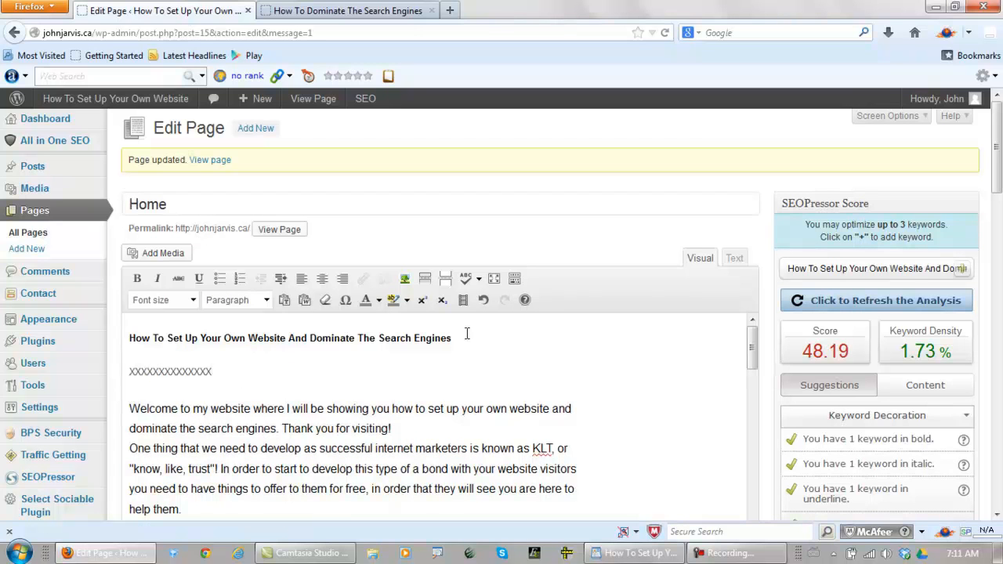
left_click_drag(239, 367, 117, 373)
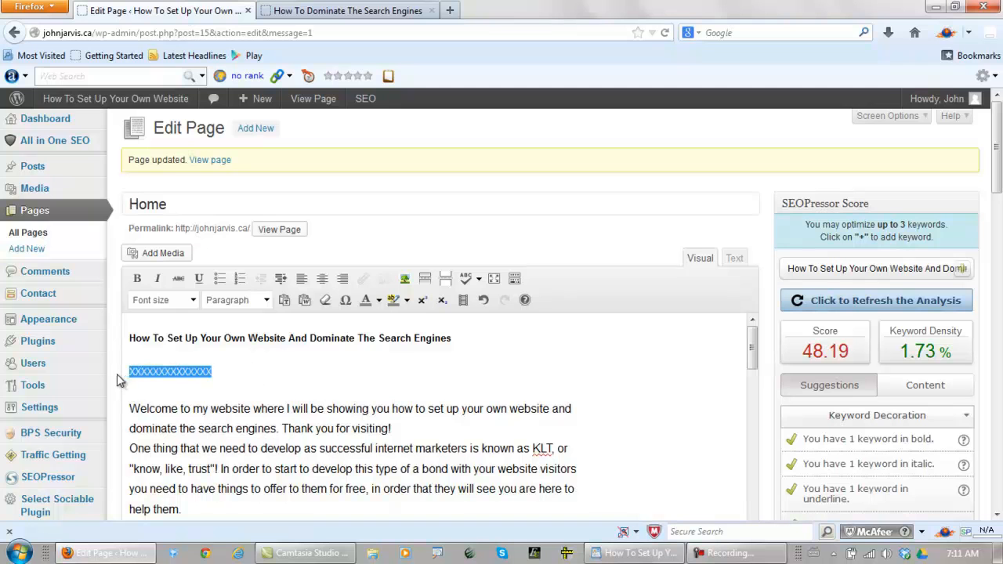
Upload the desktop JPG titled "Image For Google Author And Internet Marketing Specialist" as new media for the page
left_click(163, 259)
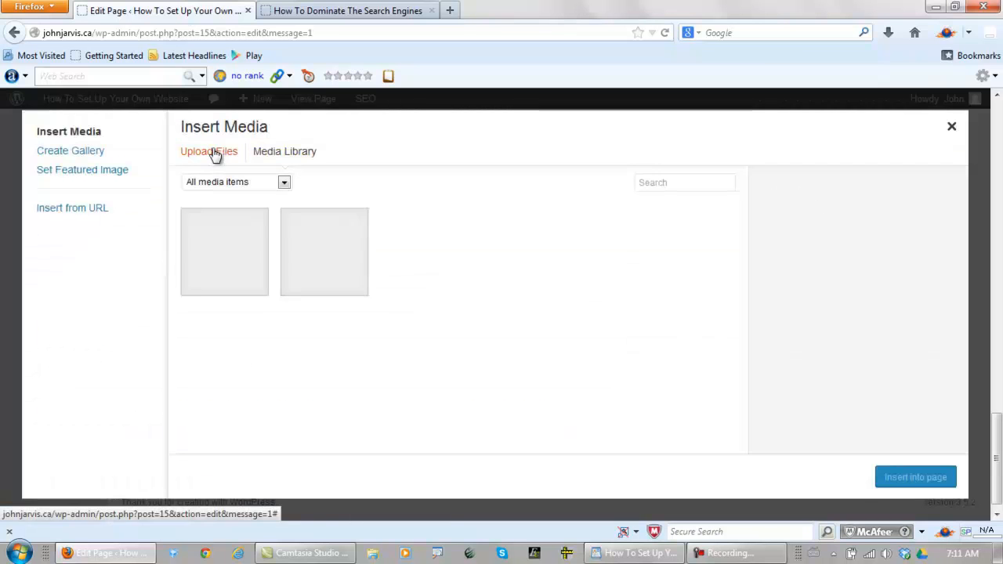
left_click(218, 153)
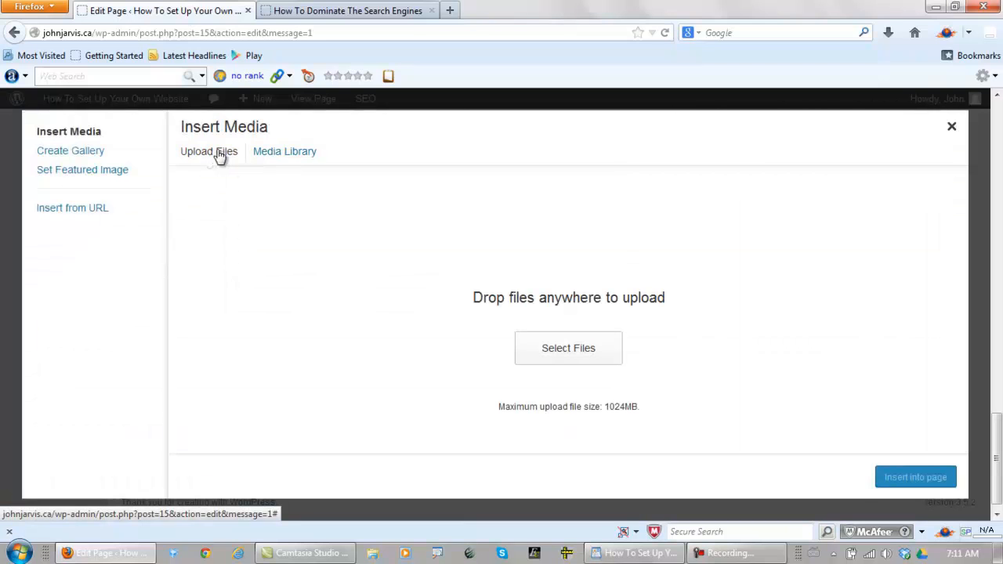
left_click(554, 350)
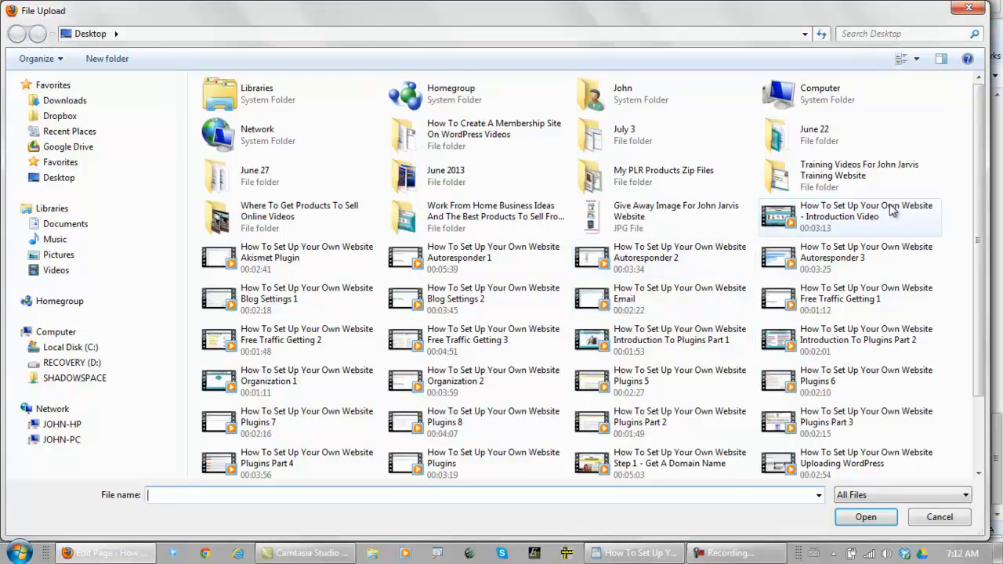
left_click_drag(982, 168, 986, 294)
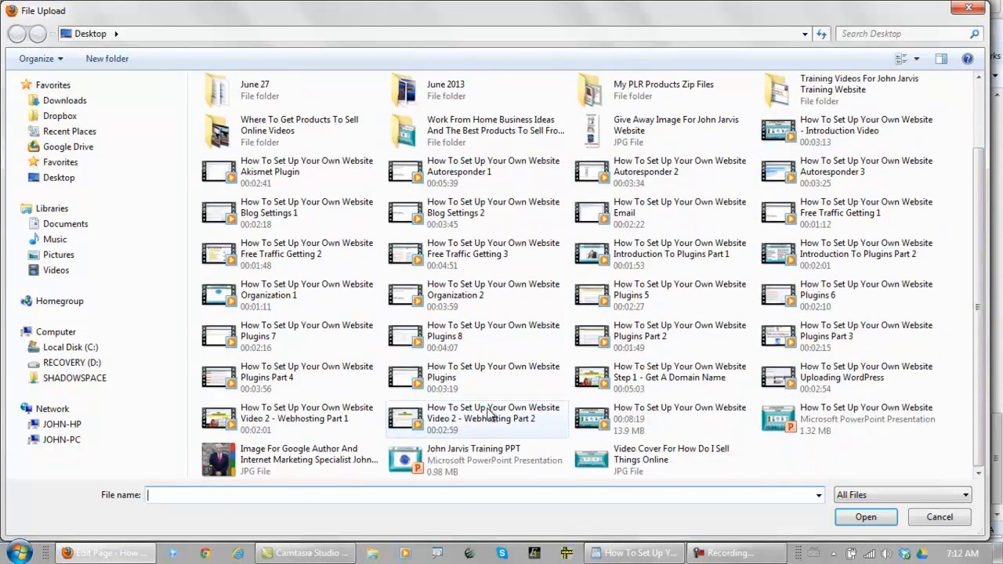
left_click(276, 463)
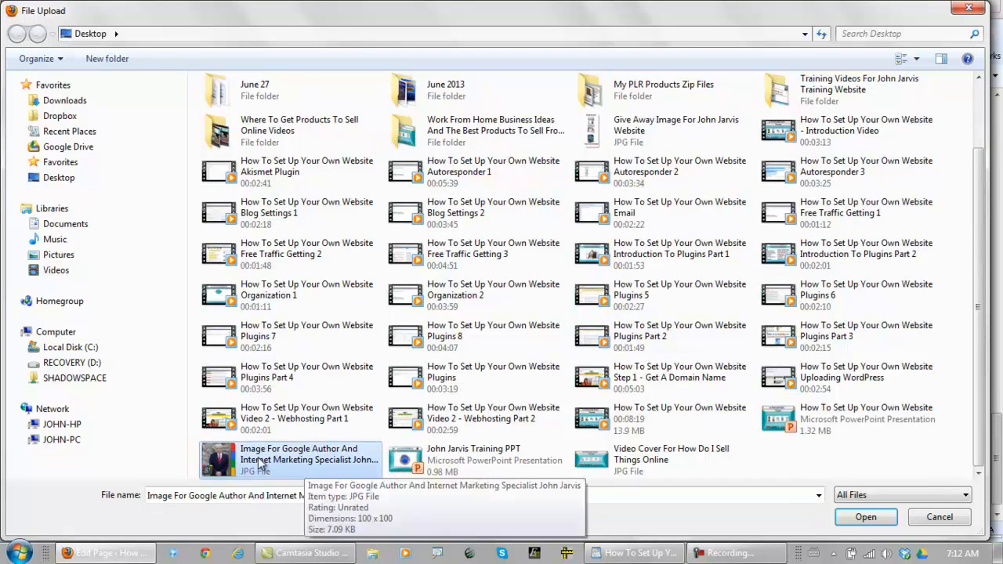
left_click(865, 517)
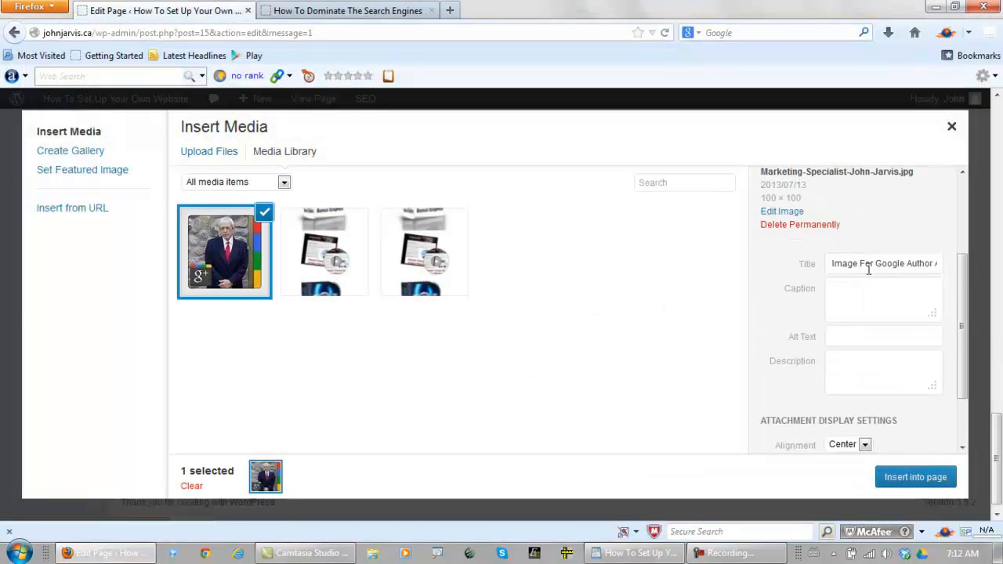
Set the image title to the author's name followed by the copied article title, and reuse that text as alt text and description
triple_click(864, 264)
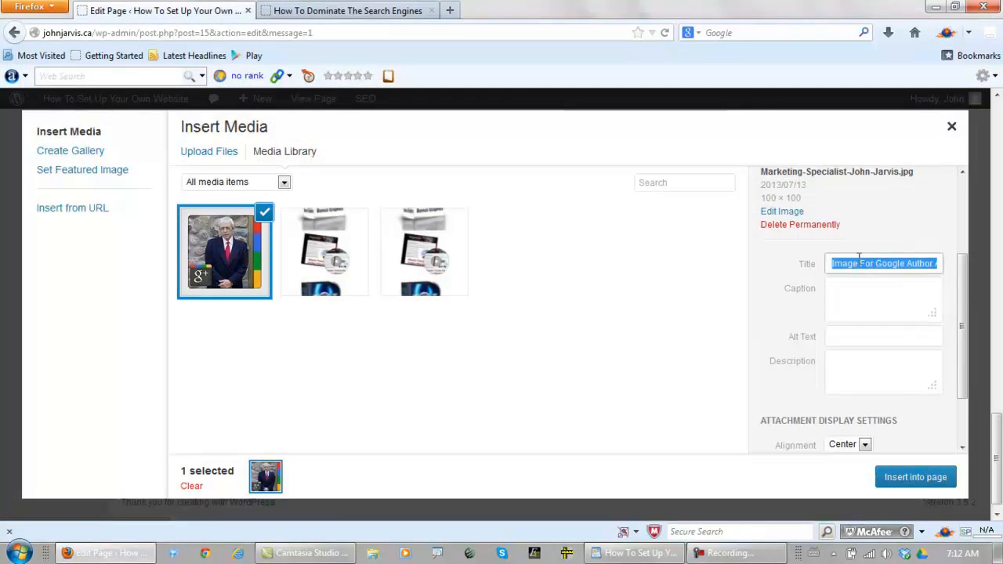
key("BackSpace")
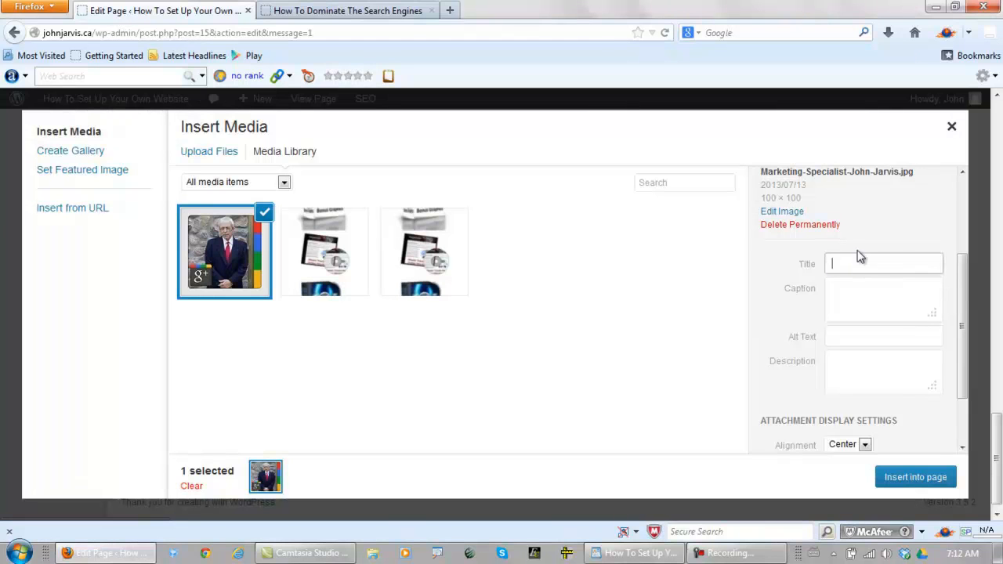
type("John Jarvis")
type("How To Dominate The Search Engines")
key("ctrl+a")
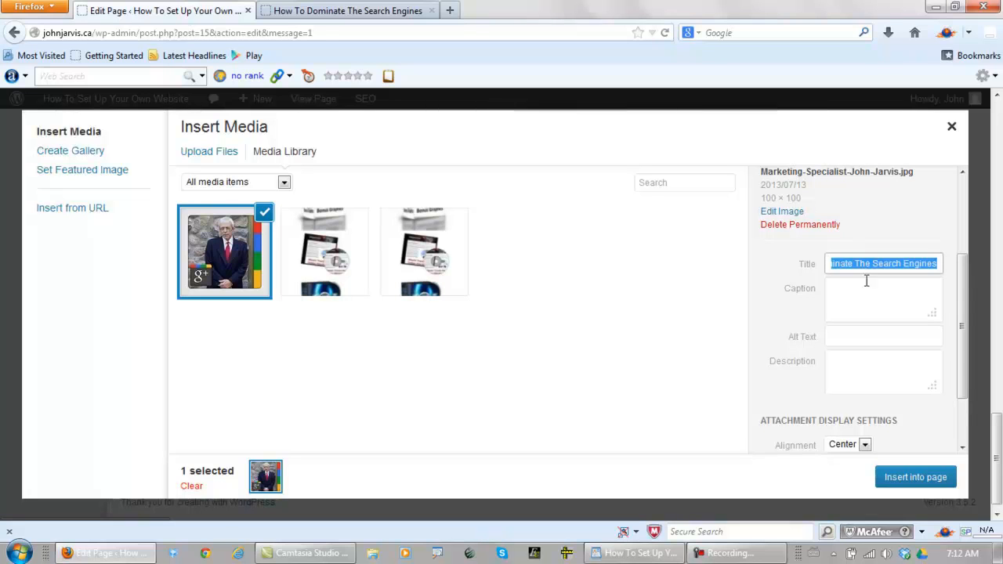
left_click(856, 337)
type("How To Dominate The Search Engines")
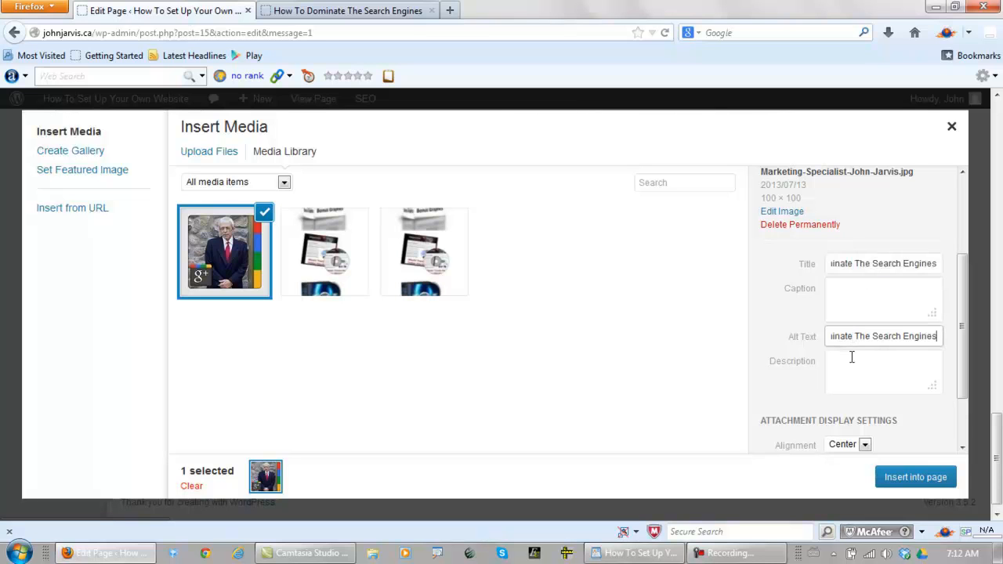
left_click(854, 368)
type("How To Set Up Your Own Website And Dominate The Search Engines")
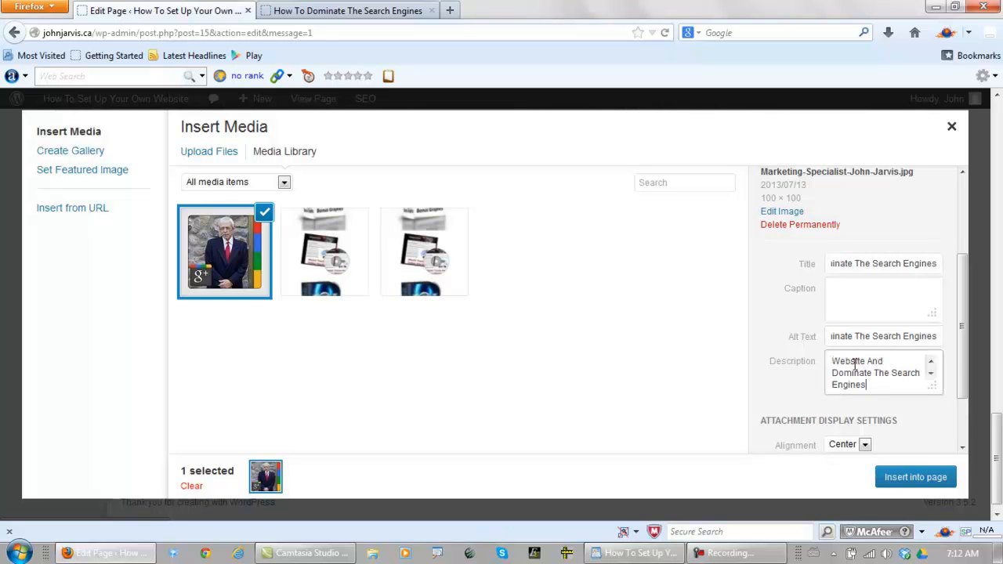
Caption the image "Internet Marketer" plus the author's name, align it left, and insert it over the selected placeholder
left_click(867, 292)
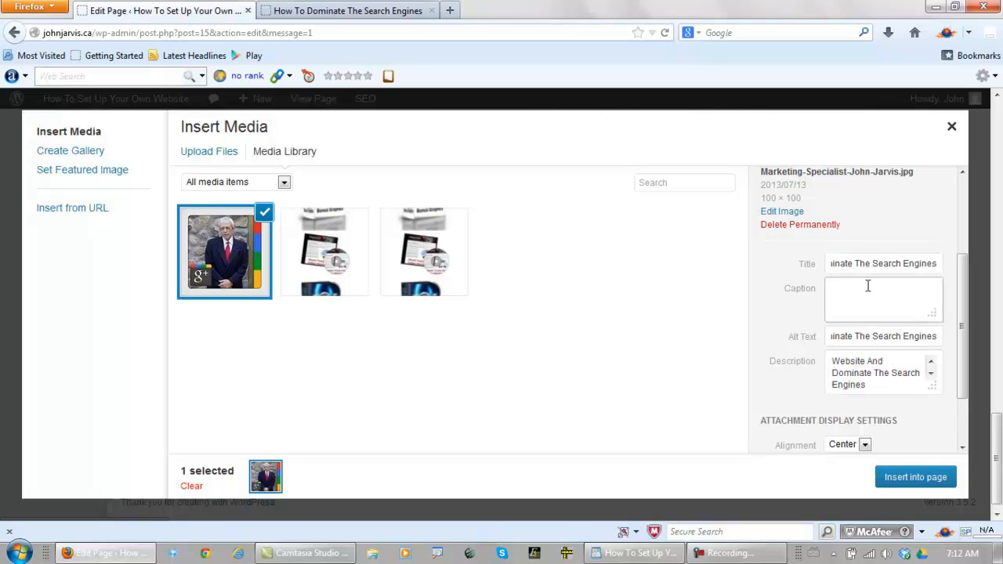
type("Internet Marketer John Jarvis")
left_click_drag(963, 285, 964, 346)
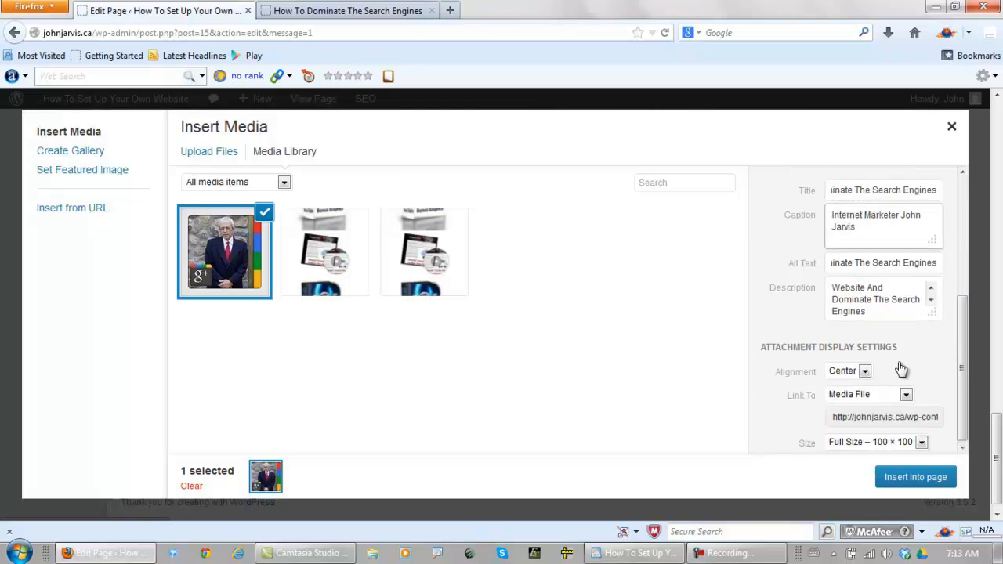
left_click(865, 372)
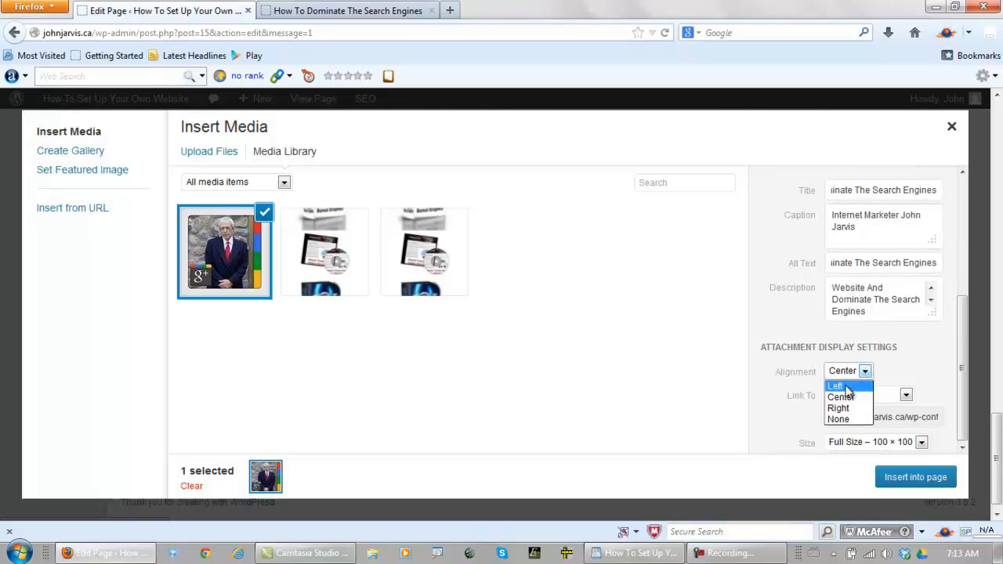
left_click(840, 384)
left_click(896, 478)
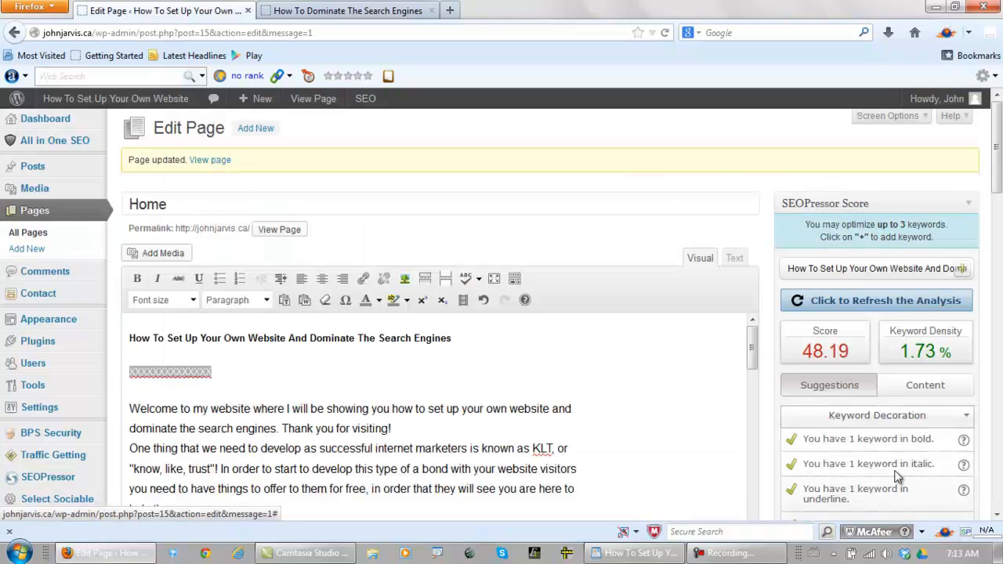
Update the Home page, preview the changes, and review the author image and the article down to the sharing links
left_click_drag(997, 170, 997, 305)
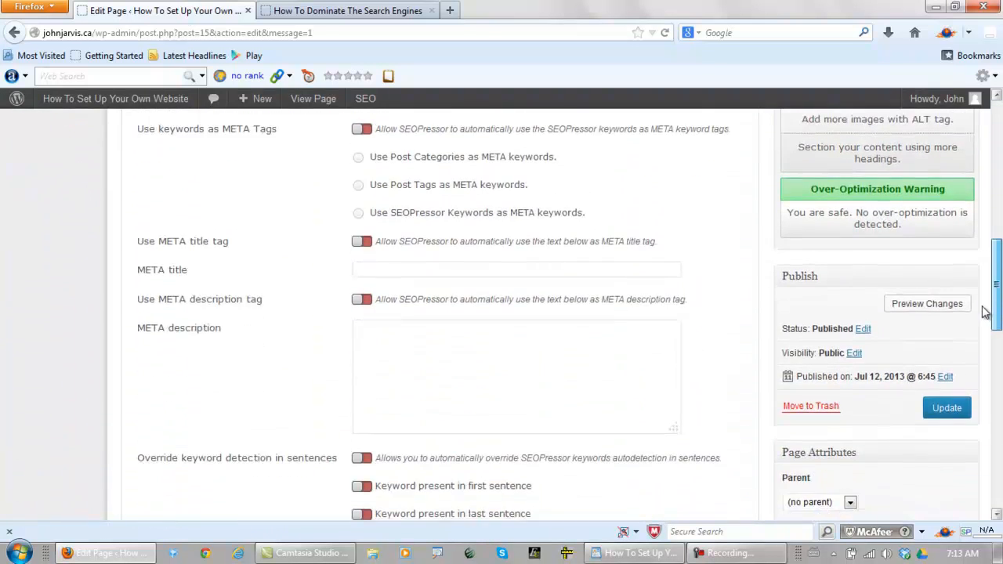
left_click(947, 408)
left_click(908, 308)
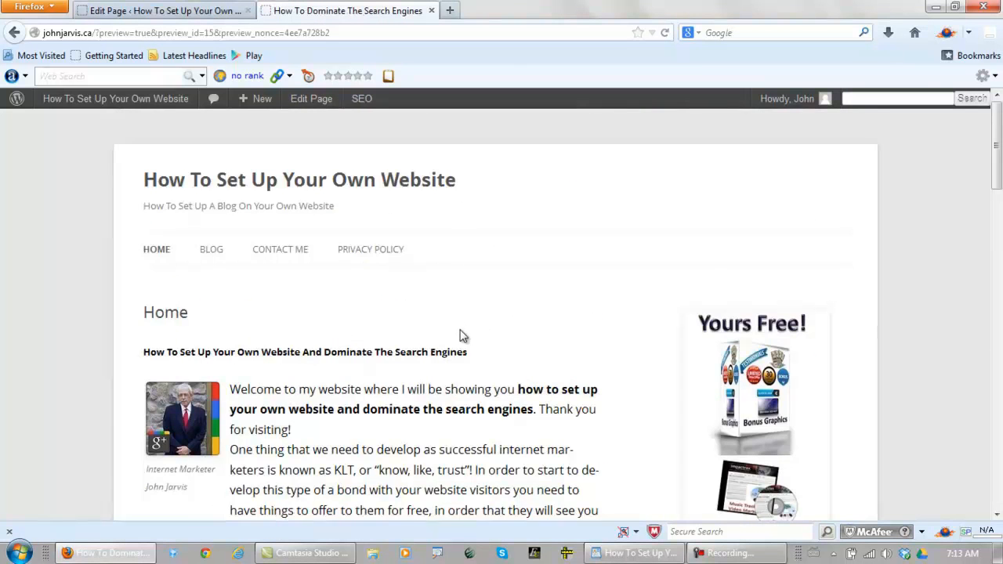
scroll(439, 321, "down", 2)
scroll(430, 316, "down", 2)
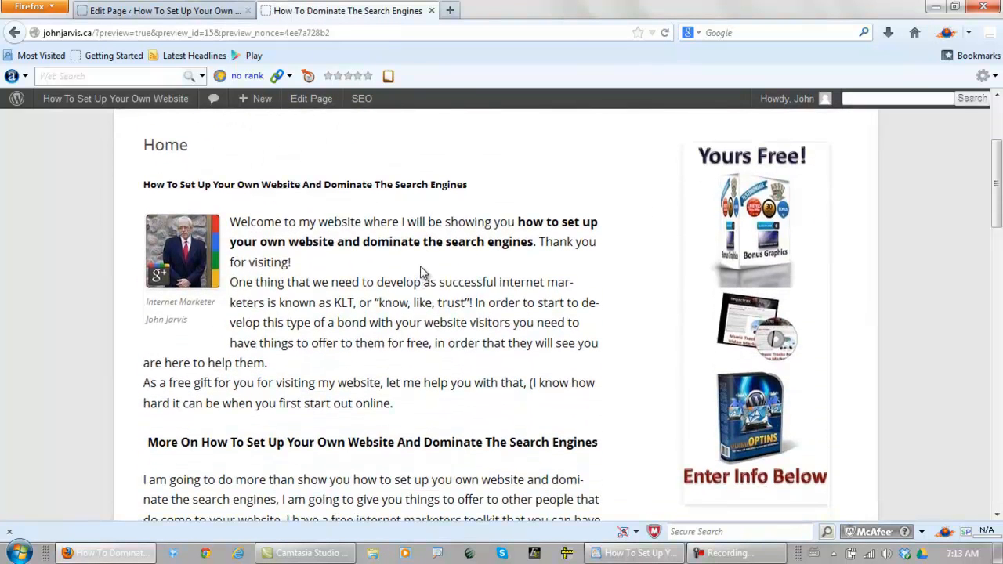
scroll(396, 276, "down", 10)
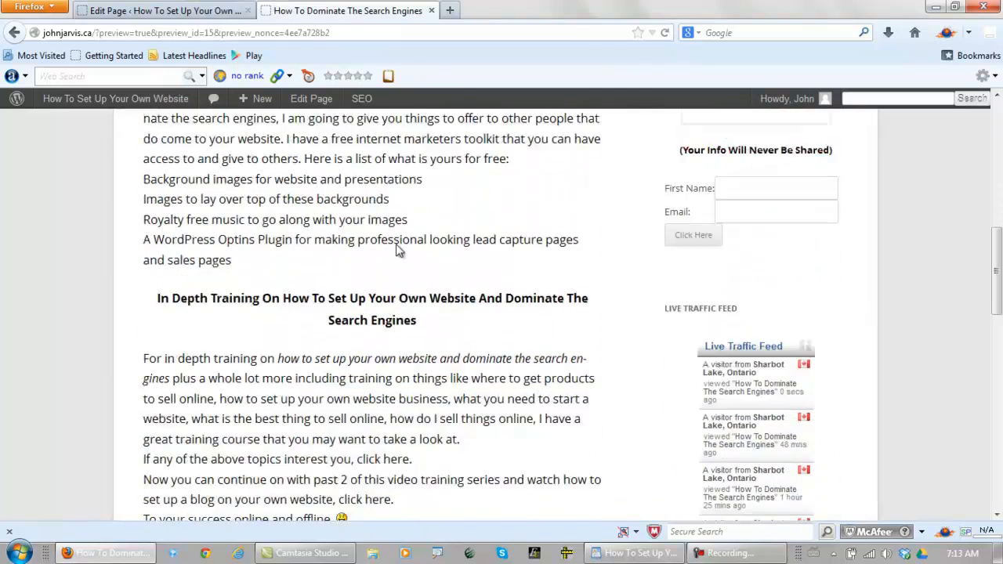
scroll(429, 247, "down", 8)
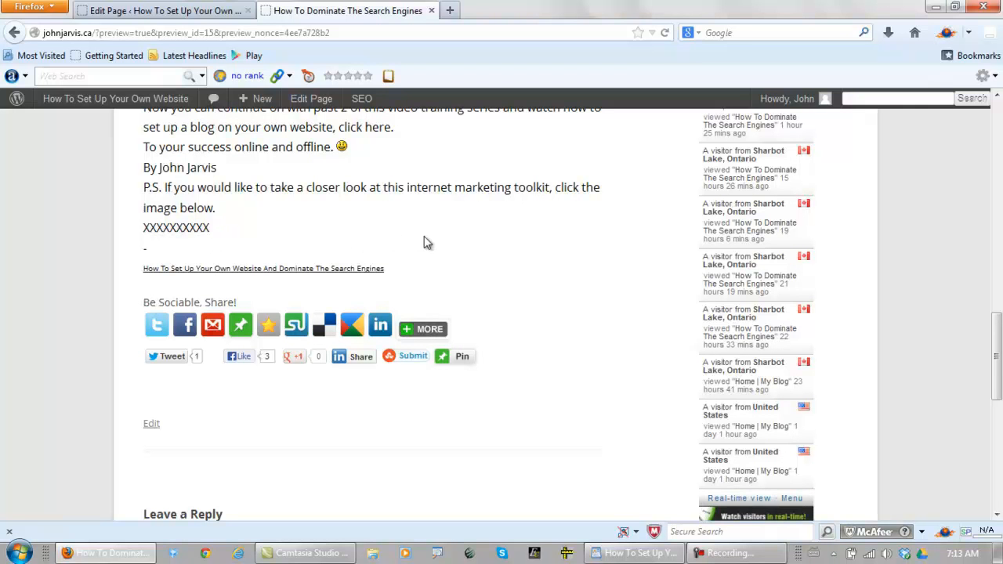
Back in the editor, set off the XXXXXXXXXX placeholder below the P.S. with blank lines and centre it
left_click(193, 11)
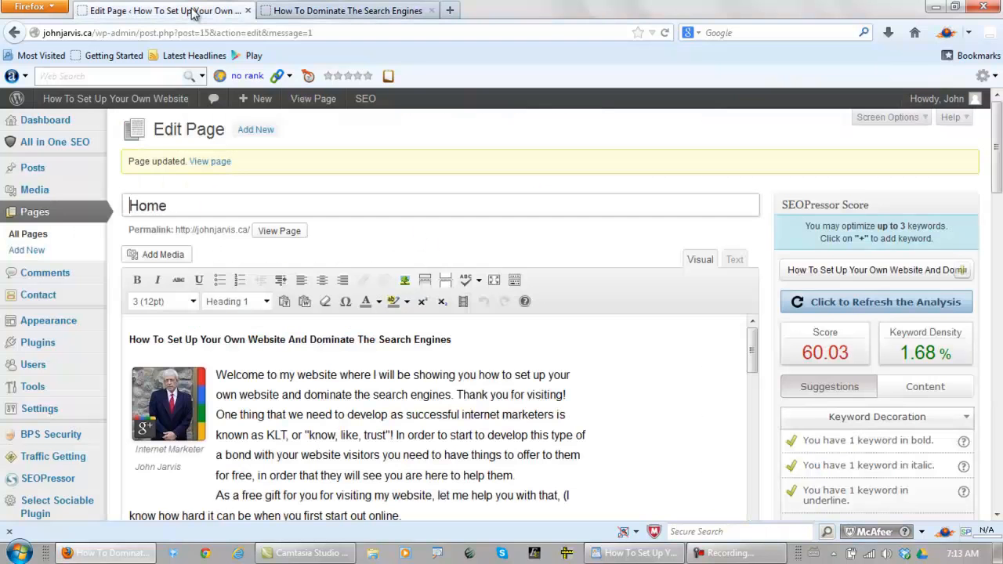
scroll(999, 168, "down", 1)
scroll(999, 169, "down", 3)
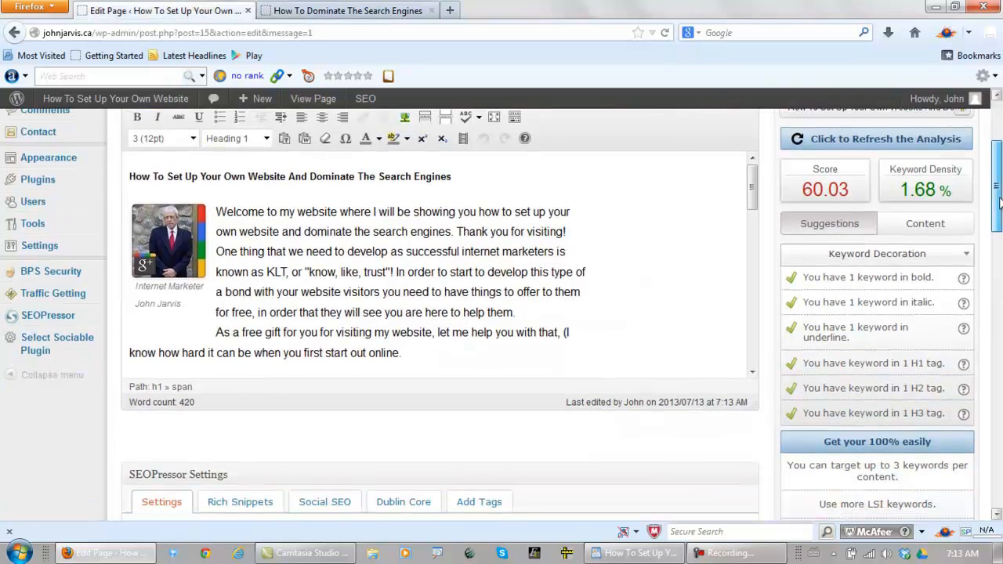
left_click_drag(755, 190, 759, 357)
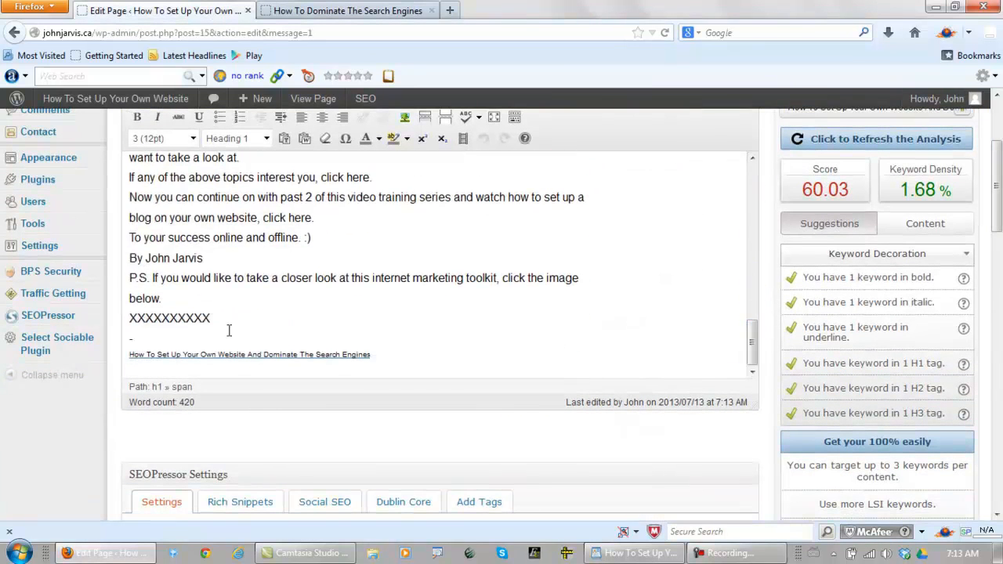
left_click(196, 343)
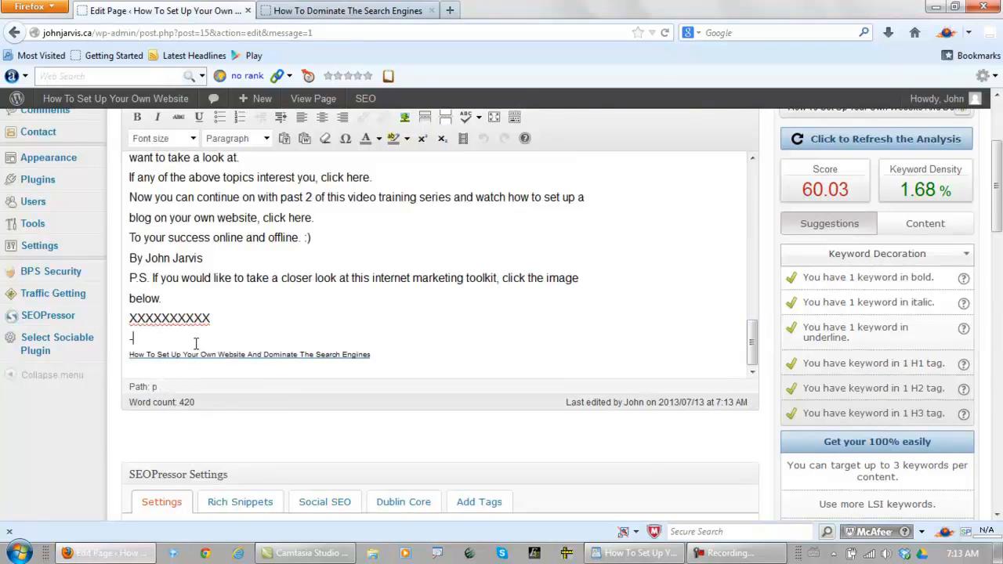
key("Return")
key("Return")
left_click(225, 316)
key("Return")
key("Return")
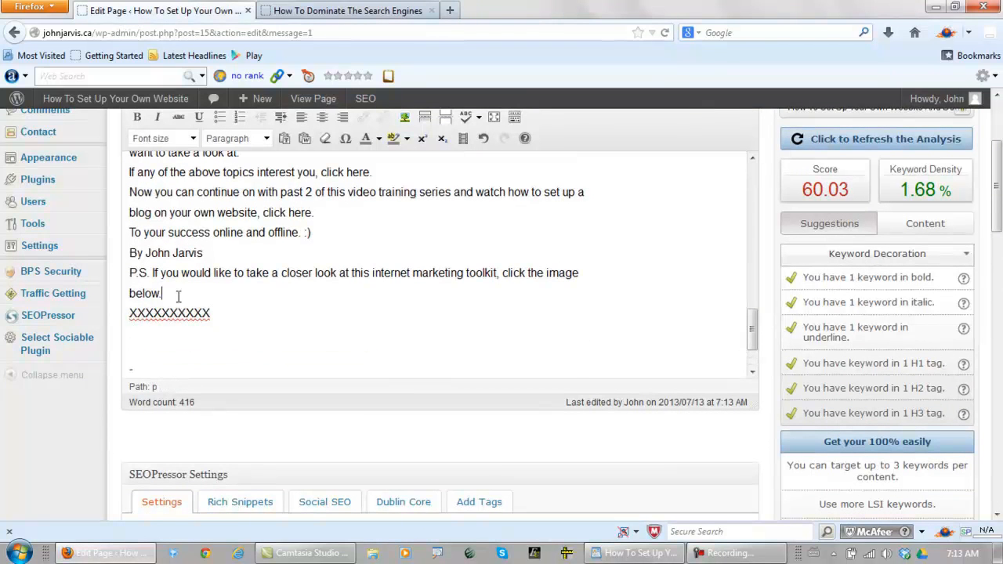
key("Return")
left_click_drag(233, 351, 92, 341)
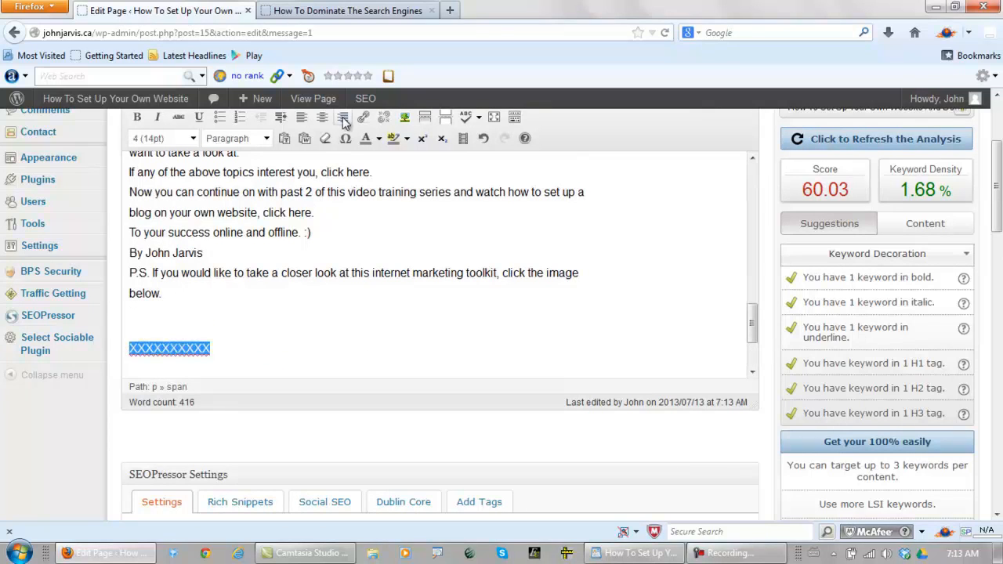
left_click(322, 117)
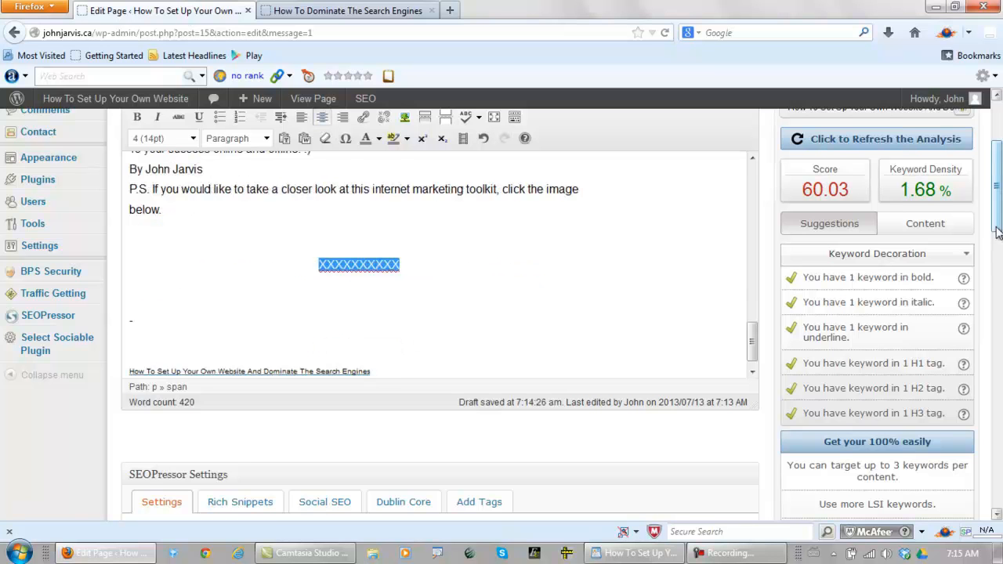
Upload "Click Here For Your Free Internet Marketing Ebooks And Internet Marketing Products" from the Desktop as the image for the selected placeholder
left_click_drag(997, 229, 997, 217)
left_click(174, 149)
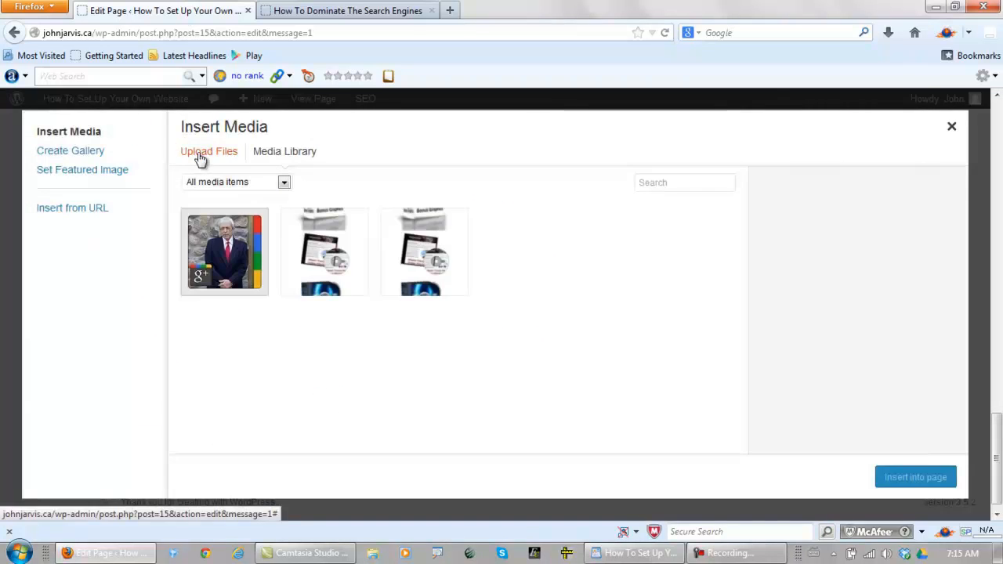
left_click(200, 157)
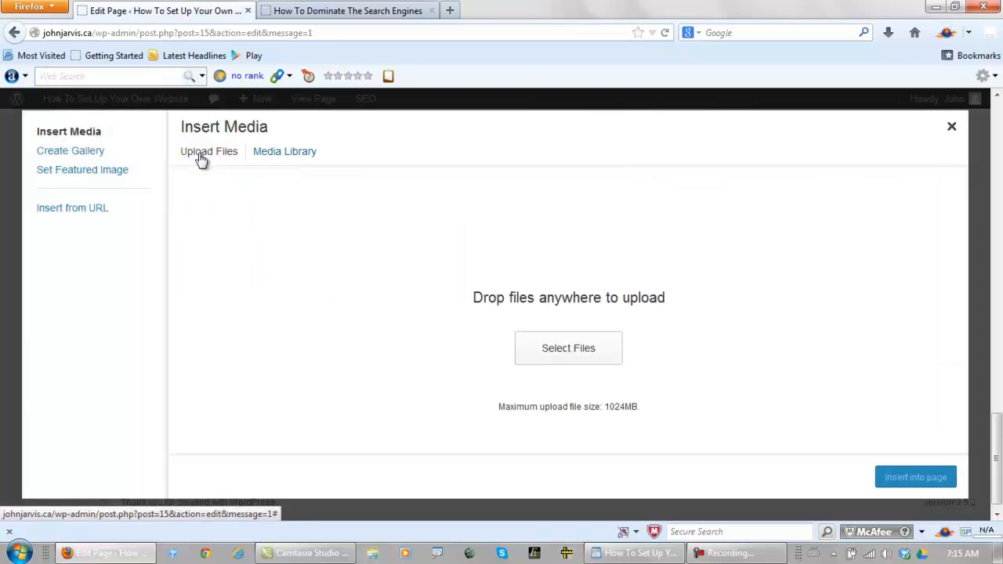
left_click(569, 350)
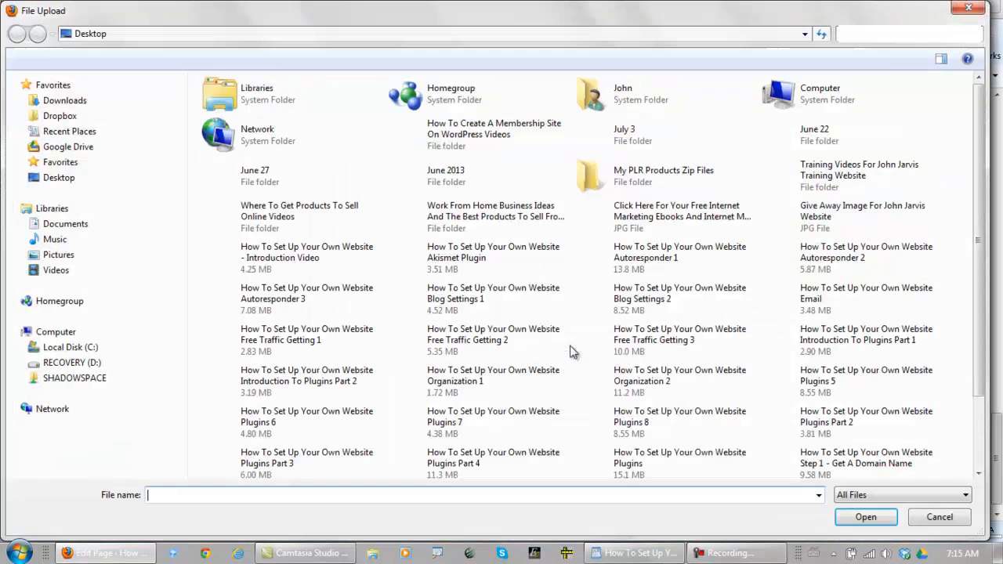
left_click(672, 213)
left_click(847, 519)
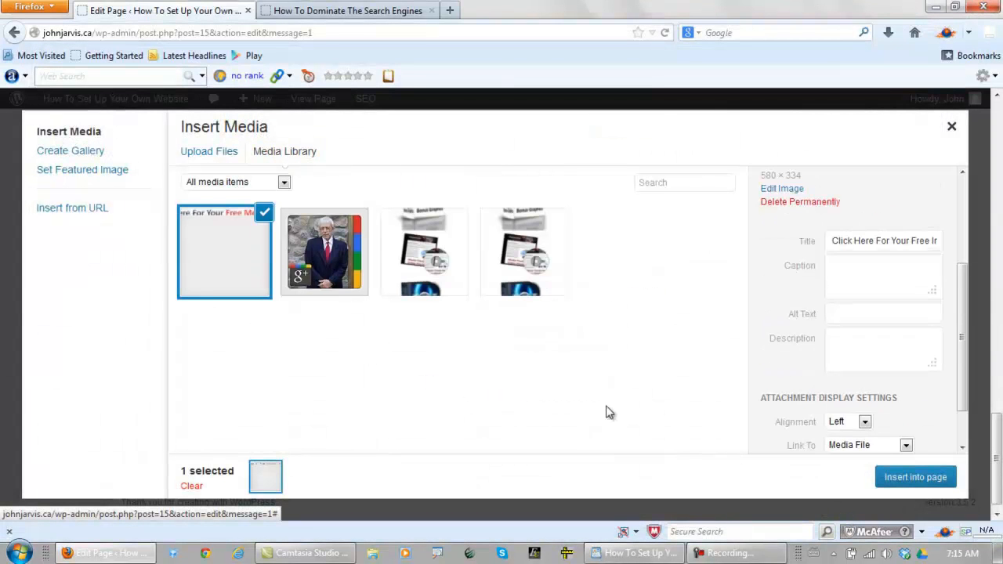
Set the image's title and alt text to the copied article title, and its description to "Image For" followed by that title
double_click(870, 240)
triple_click(874, 237)
key("ctrl+v")
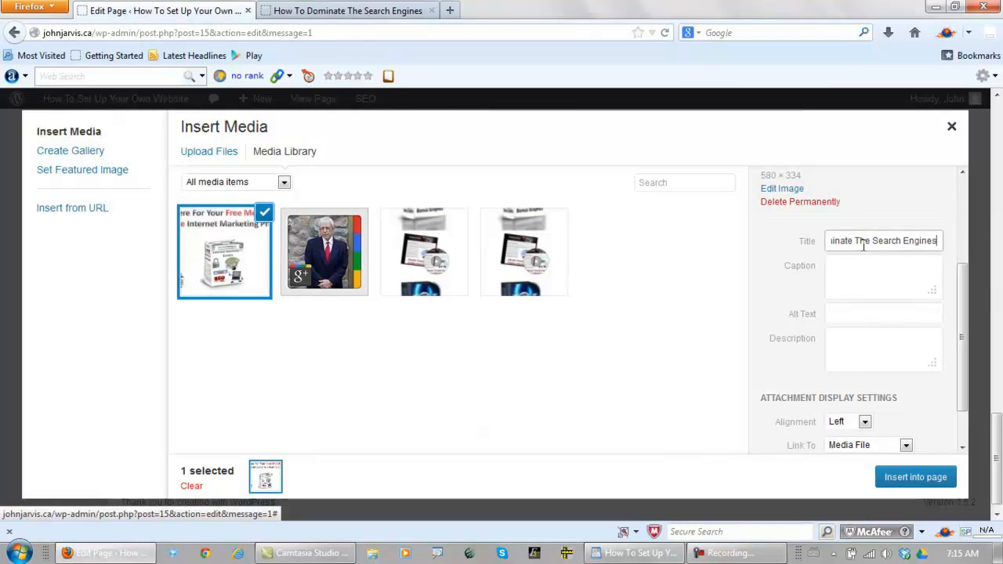
left_click(858, 313)
key("ctrl+v")
left_click(857, 342)
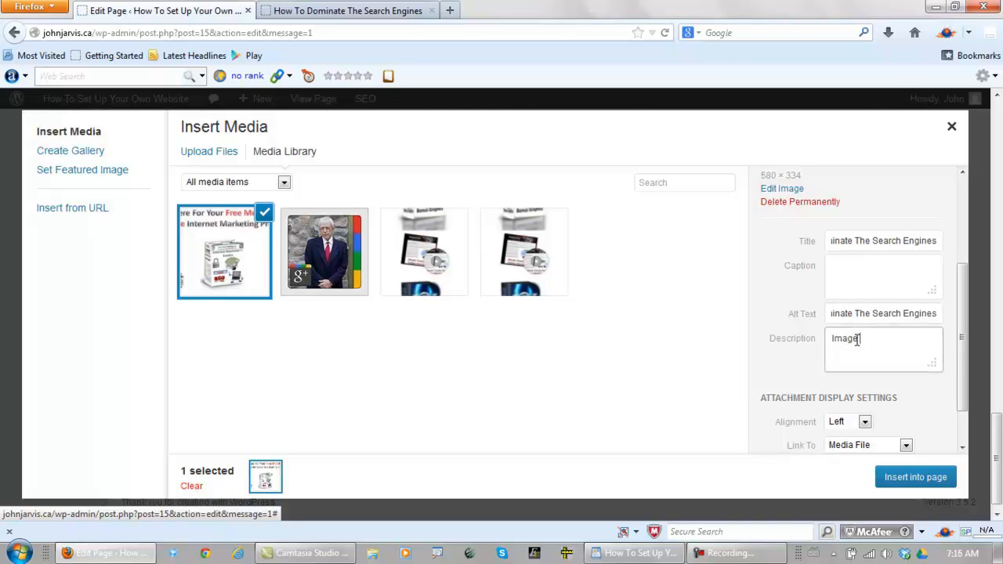
type("Image For")
type("How To Set Up Your Own Website And Dominate The Search Engines")
Align the toolkit image to the center and insert it into the page over the placeholder
scroll(916, 351, "up", 2)
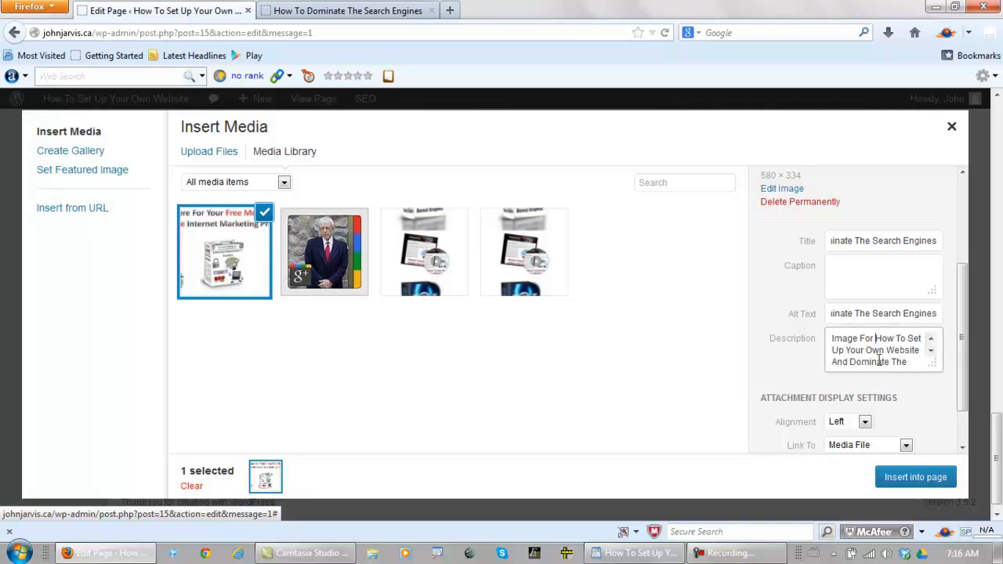
left_click(865, 423)
left_click(860, 451)
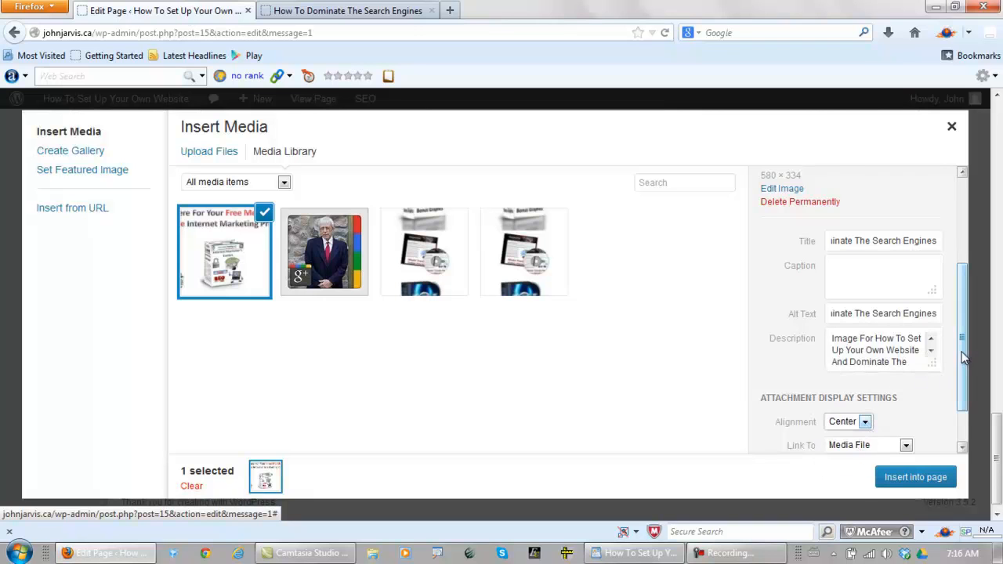
scroll(967, 408, "down", 1)
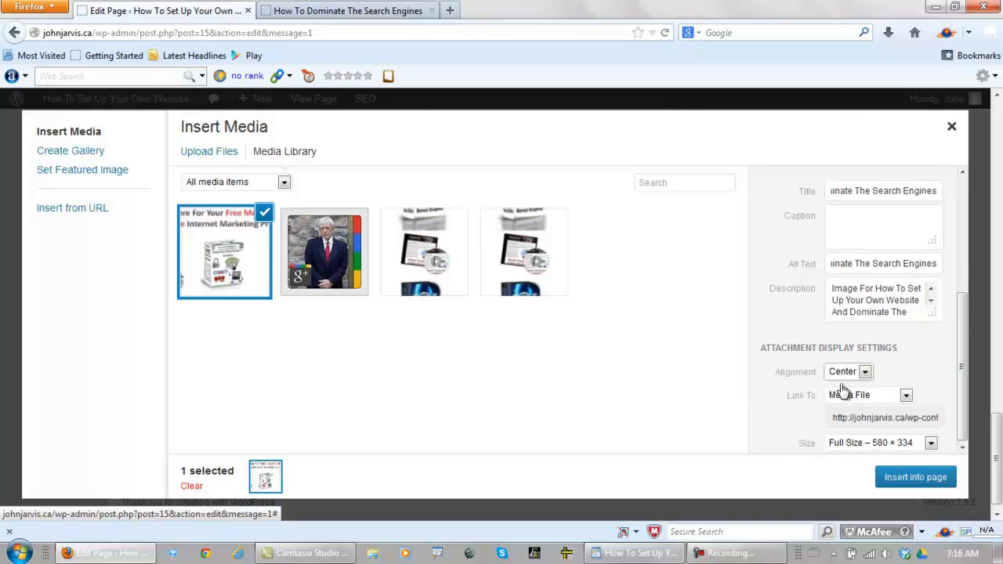
left_click(909, 480)
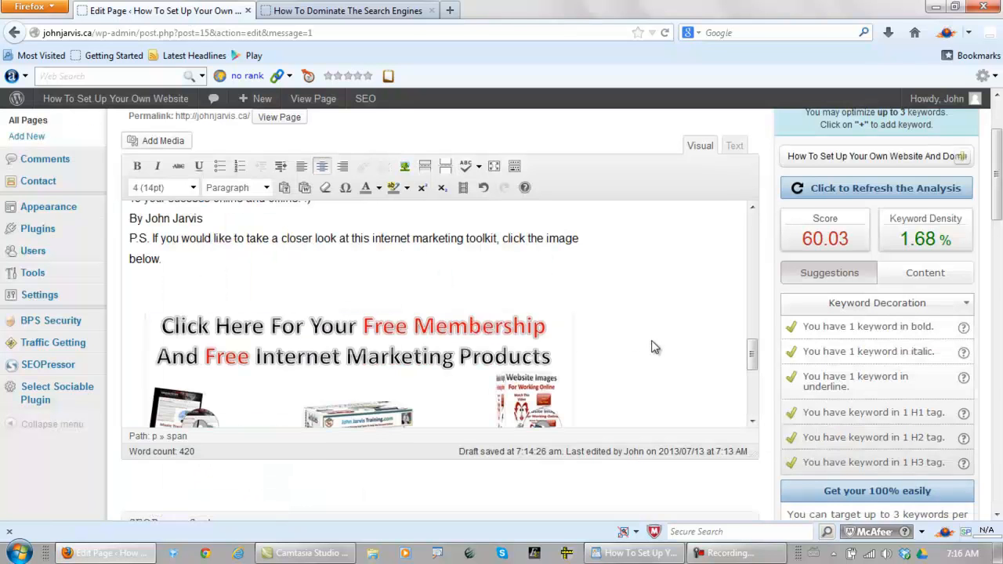
Preview the changes, review the toolkit image below the P.S., test its link, and return to the previewed page
left_click_drag(998, 158, 998, 253)
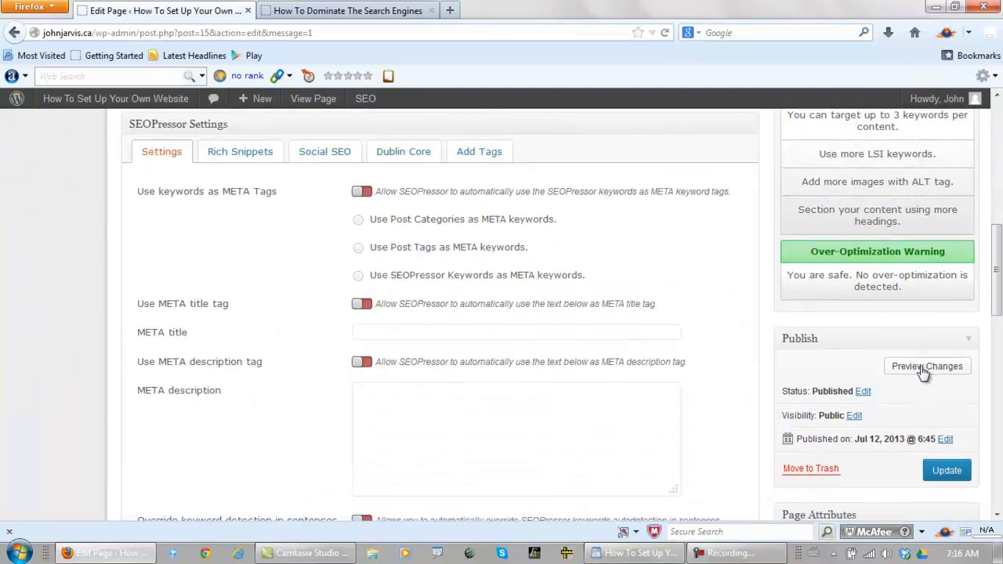
left_click(915, 366)
left_click(348, 11)
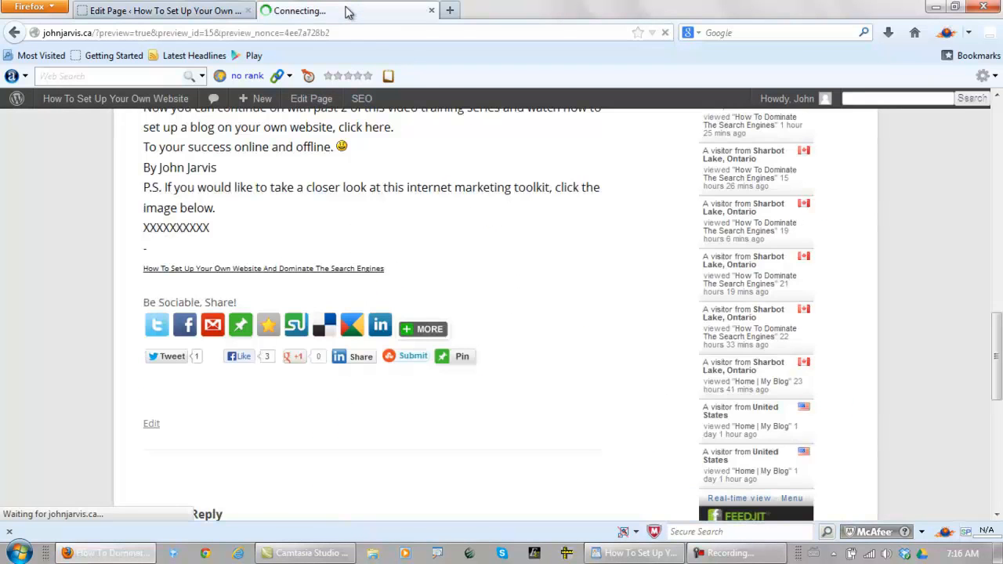
scroll(538, 246, "down", 5)
scroll(537, 250, "down", 15)
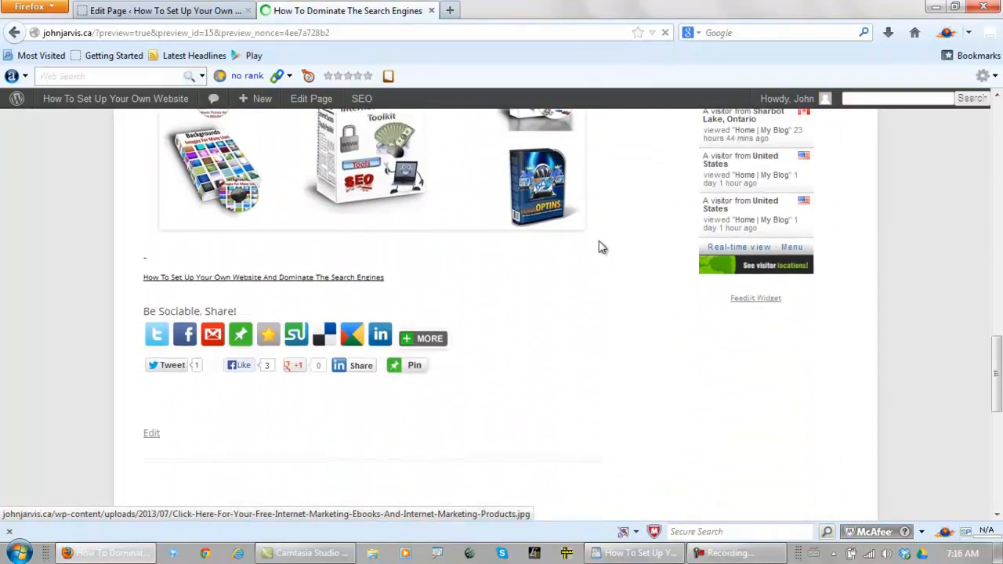
scroll(603, 251, "up", 5)
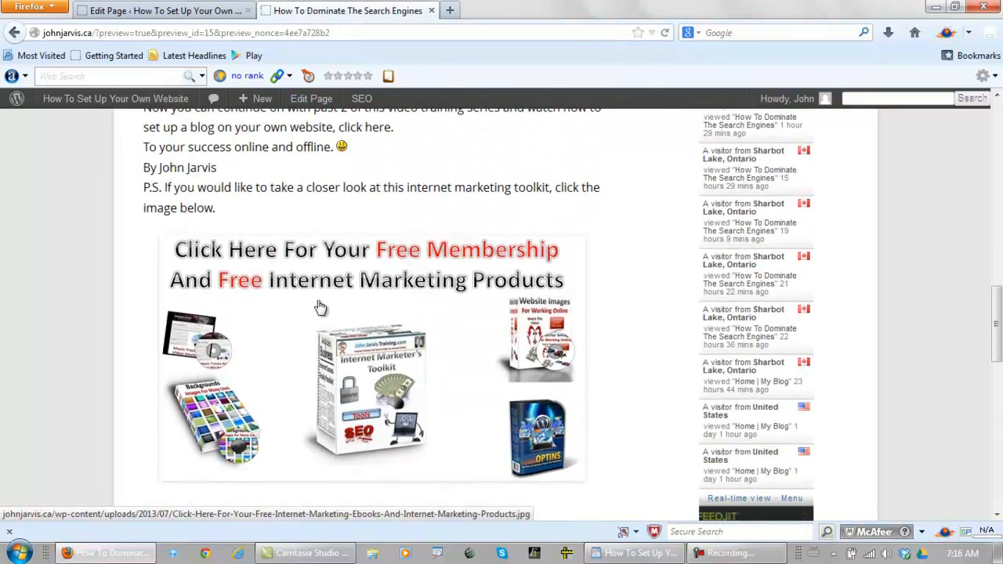
left_click(338, 321)
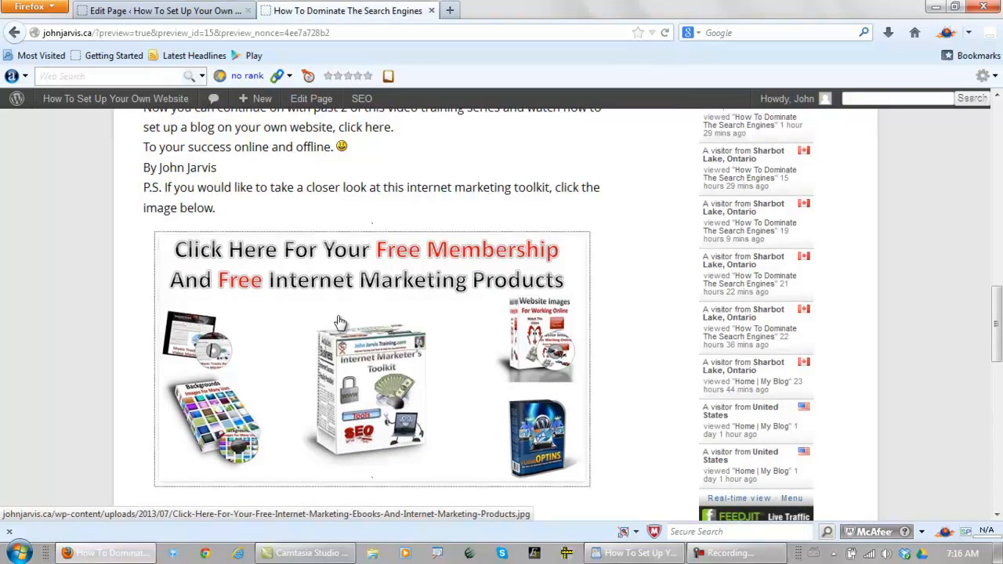
left_click(340, 322)
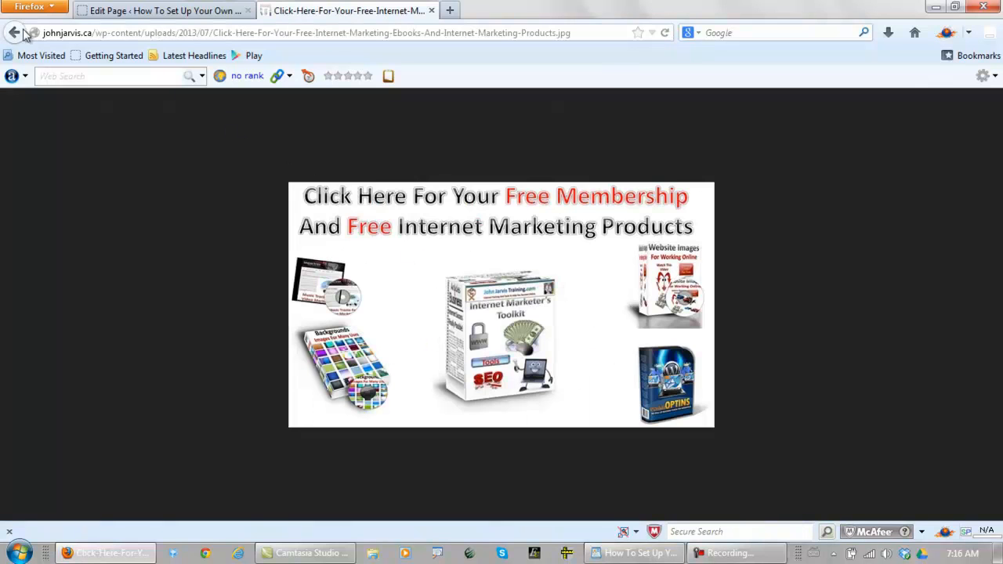
left_click(16, 32)
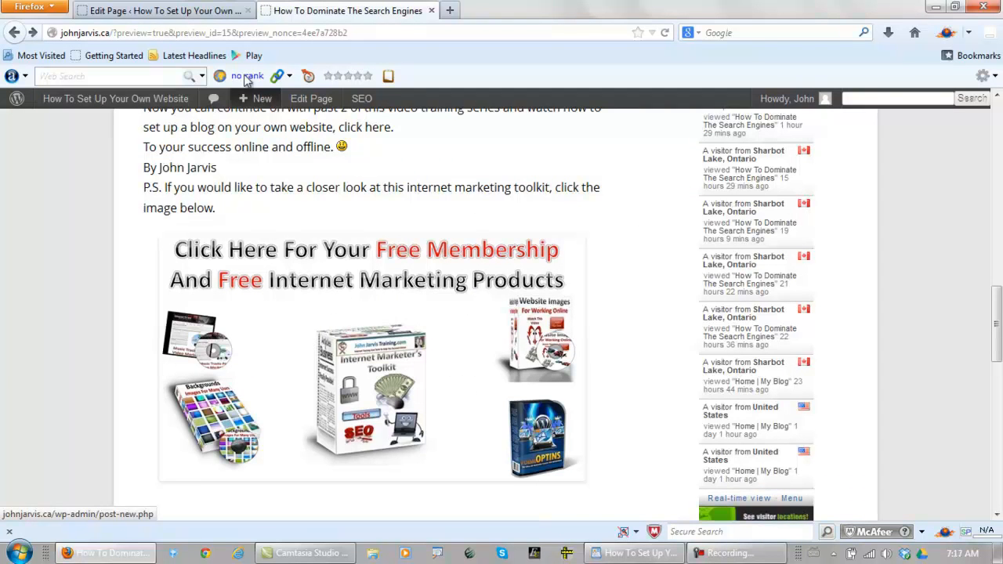
Select the toolkit image in the page editor and copy the address of the Free Internet Marketing Toolkit page
left_click(190, 10)
left_click_drag(997, 268, 996, 157)
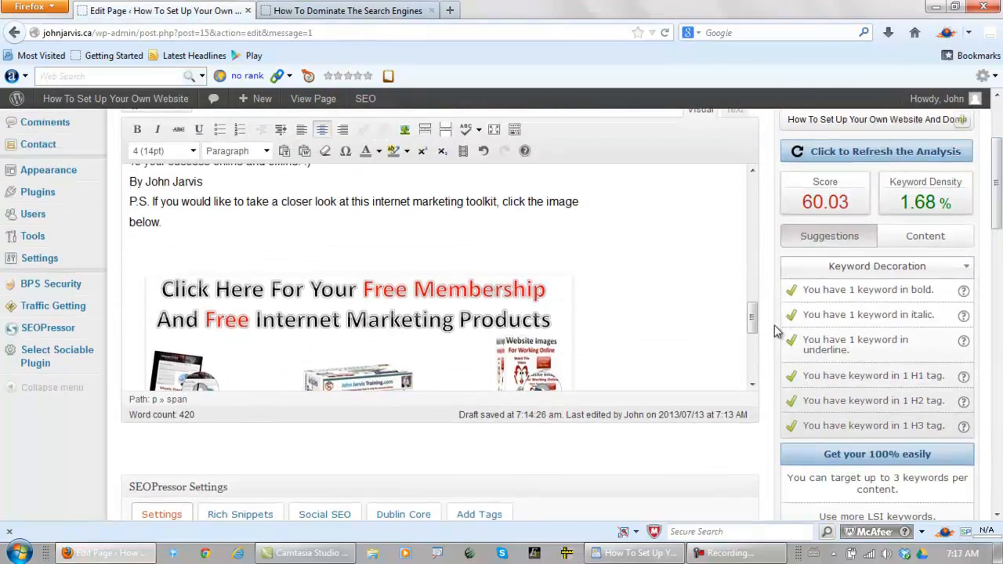
left_click_drag(755, 317, 377, 335)
left_click(377, 334)
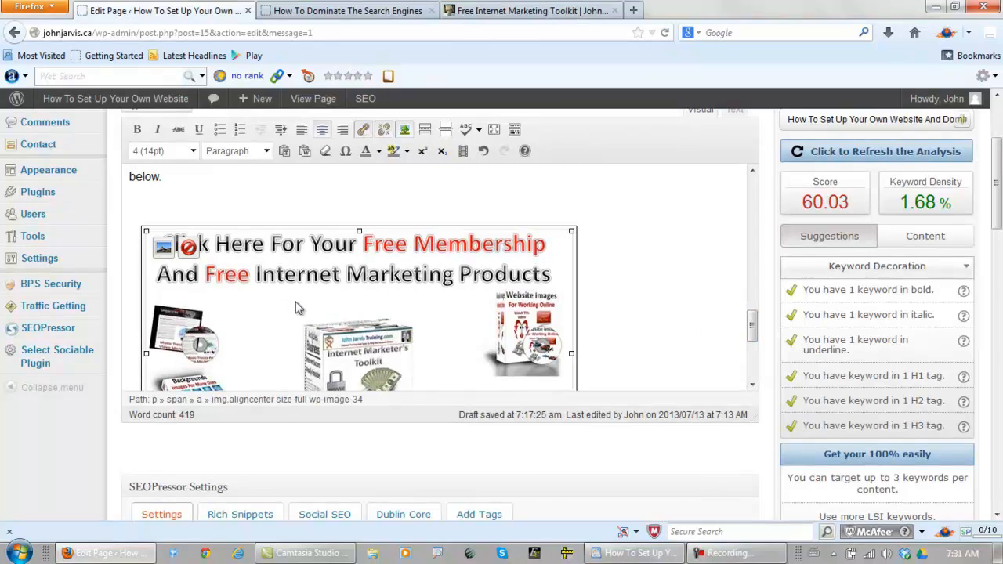
left_click(546, 11)
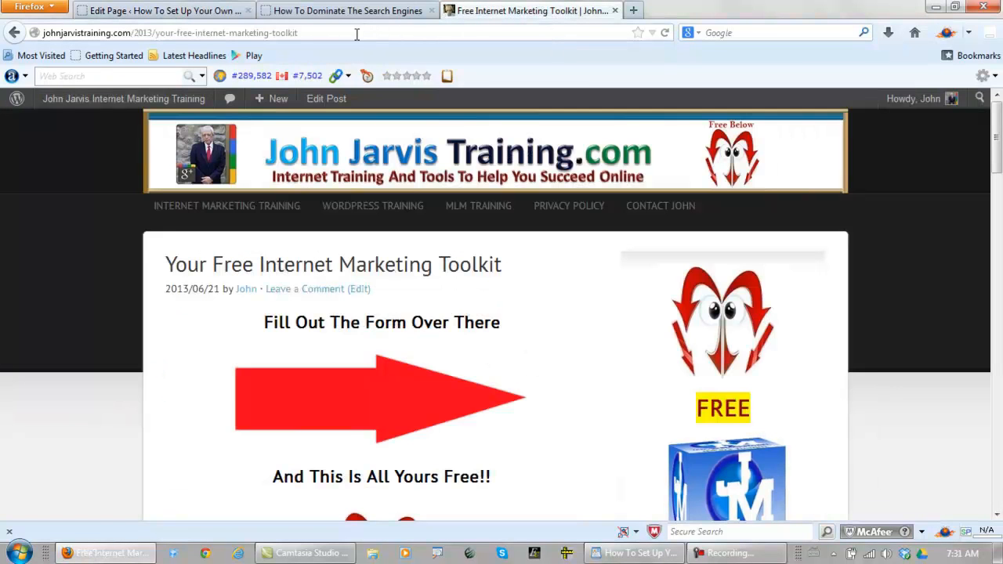
left_click(356, 34)
key("ctrl+c")
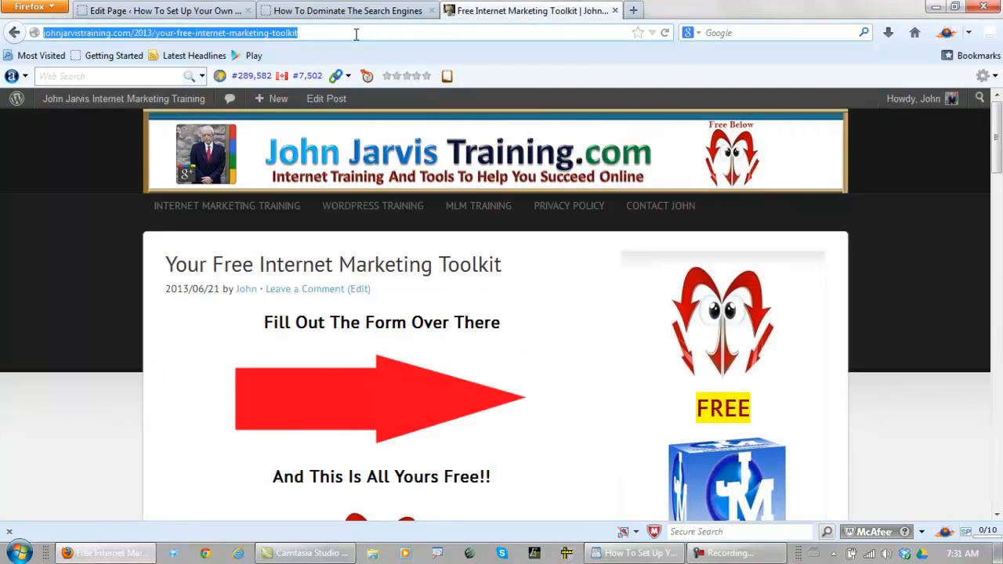
Replace the toolkit image's link destination in the page editor with the copied toolkit page address
left_click(198, 14)
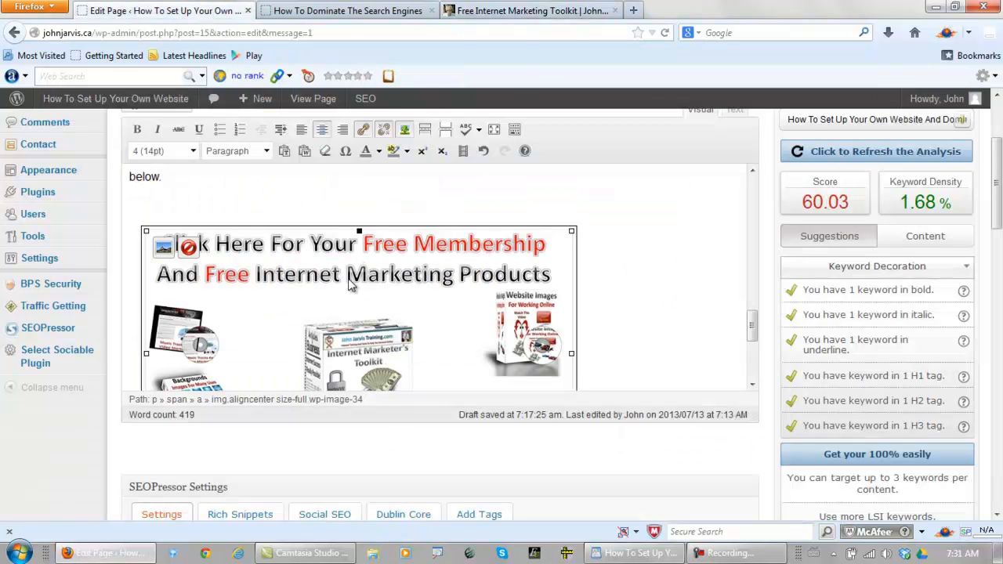
left_click(363, 130)
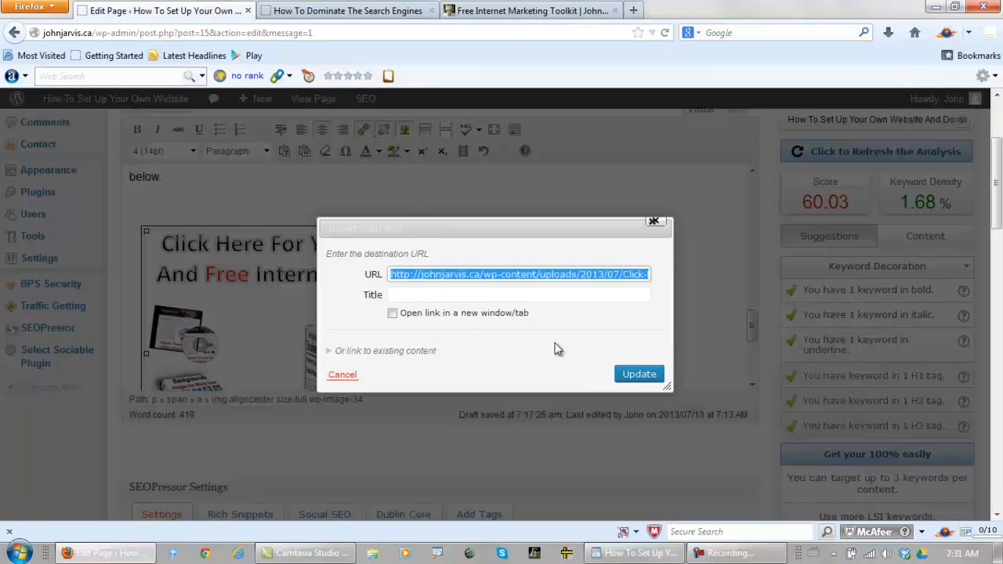
key("ctrl+v")
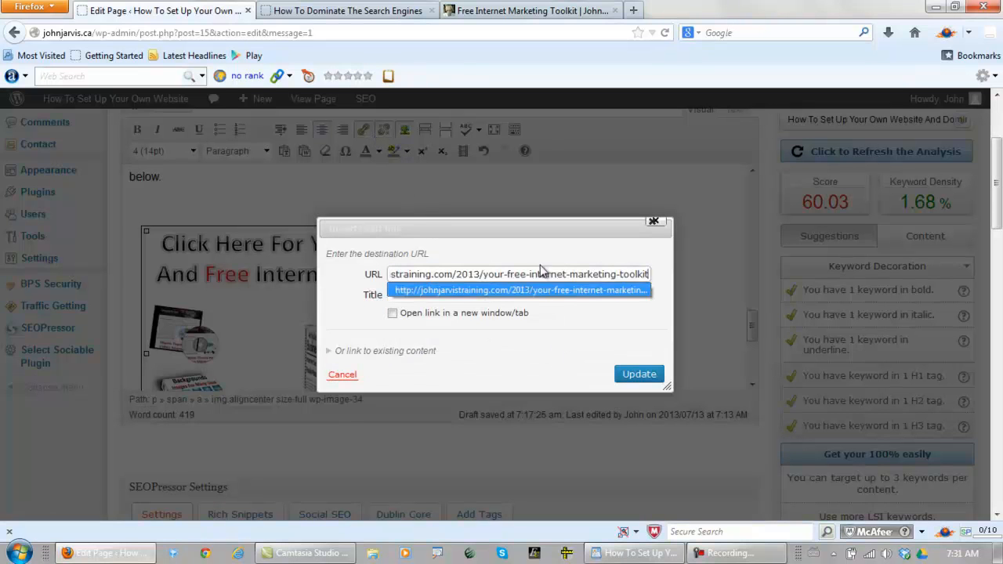
key("Escape")
left_click(479, 297)
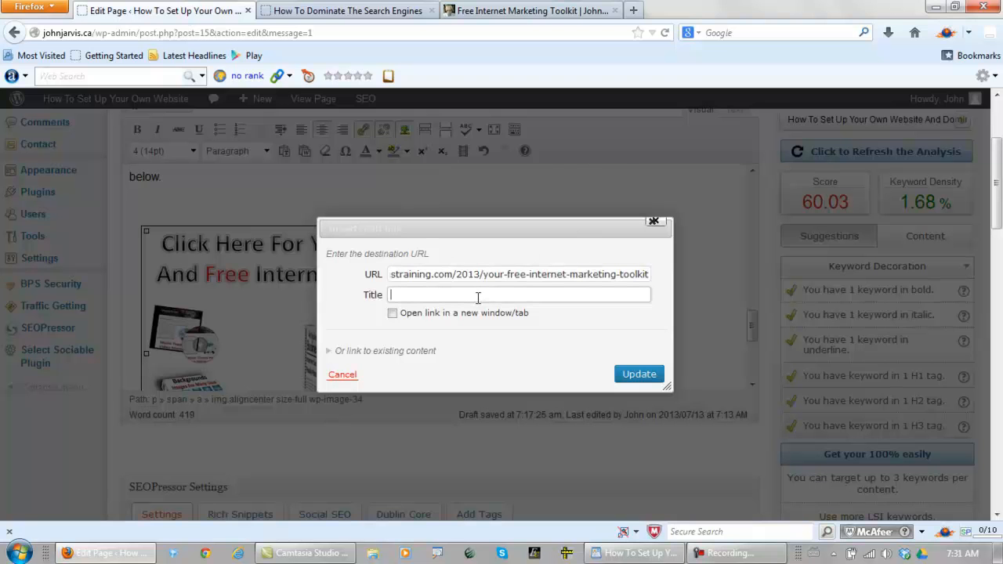
Use the article title from the WordPad document as the link title, make the link open in a new window/tab, and update it
left_click(635, 553)
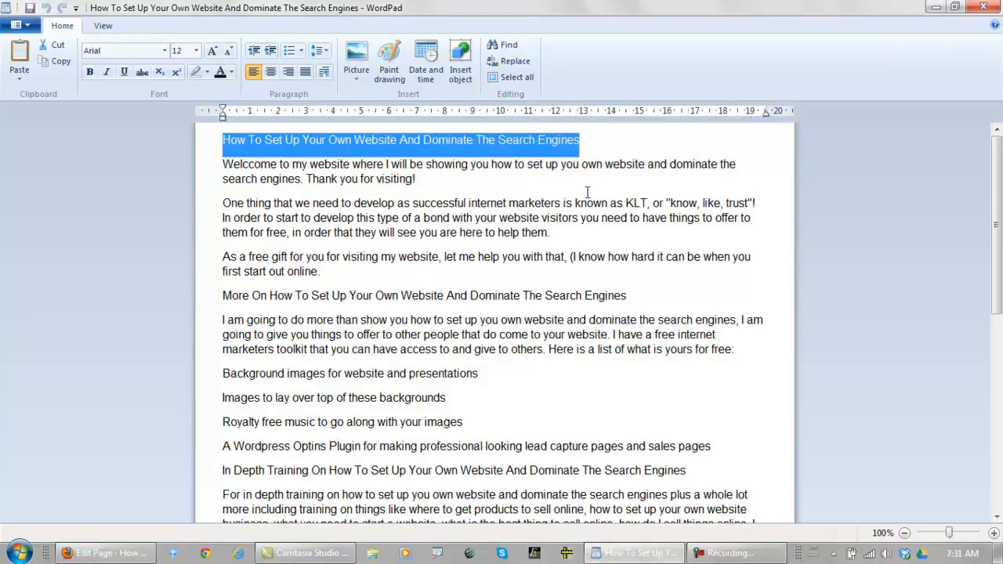
key("alt+Tab")
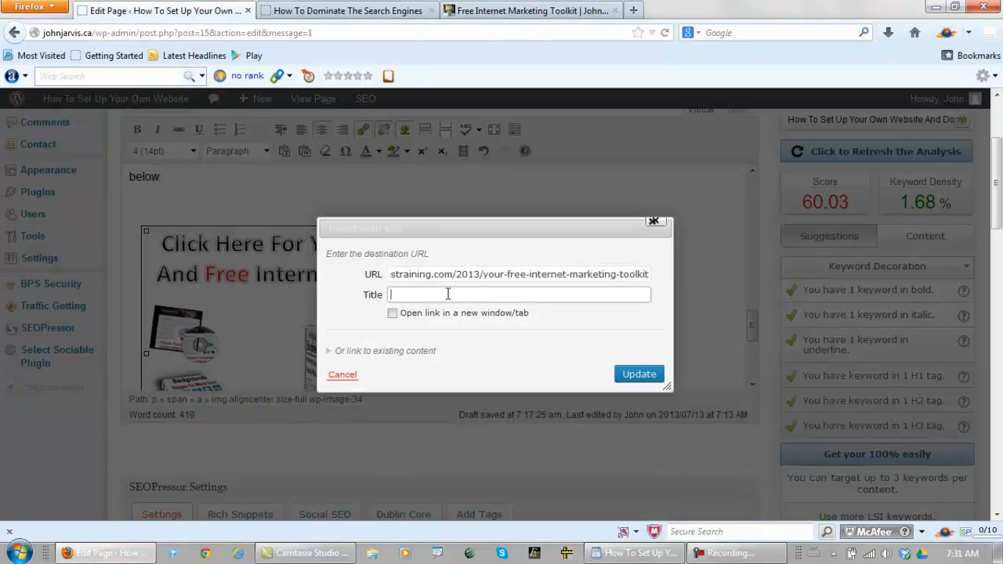
type("How To Set Up Your Own Website And Dominate The Search Engines")
left_click(388, 308)
left_click(641, 375)
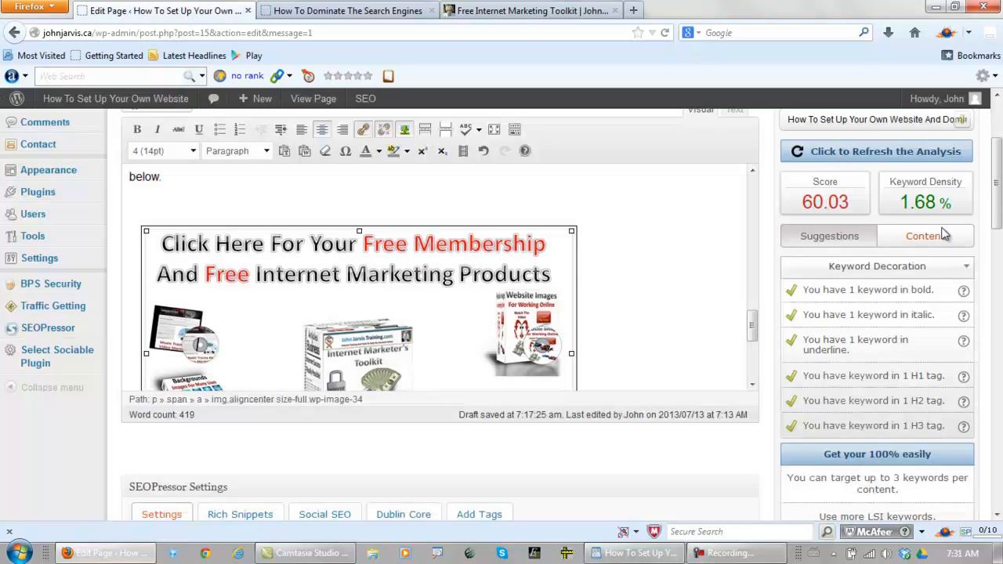
Update the Home page and preview the changes down to the toolkit image
left_click_drag(999, 198, 999, 309)
left_click(934, 387)
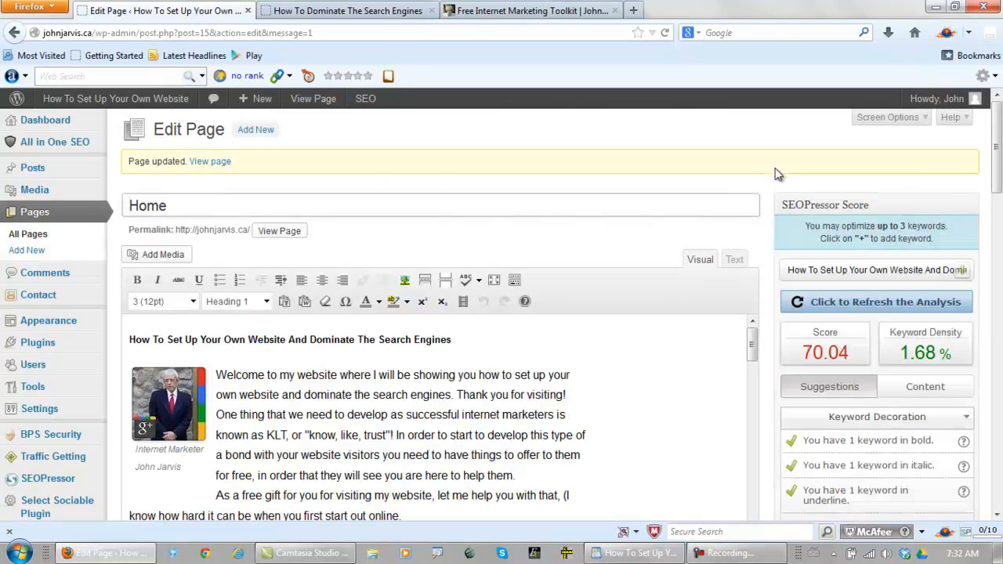
left_click_drag(999, 144, 999, 268)
left_click(949, 339)
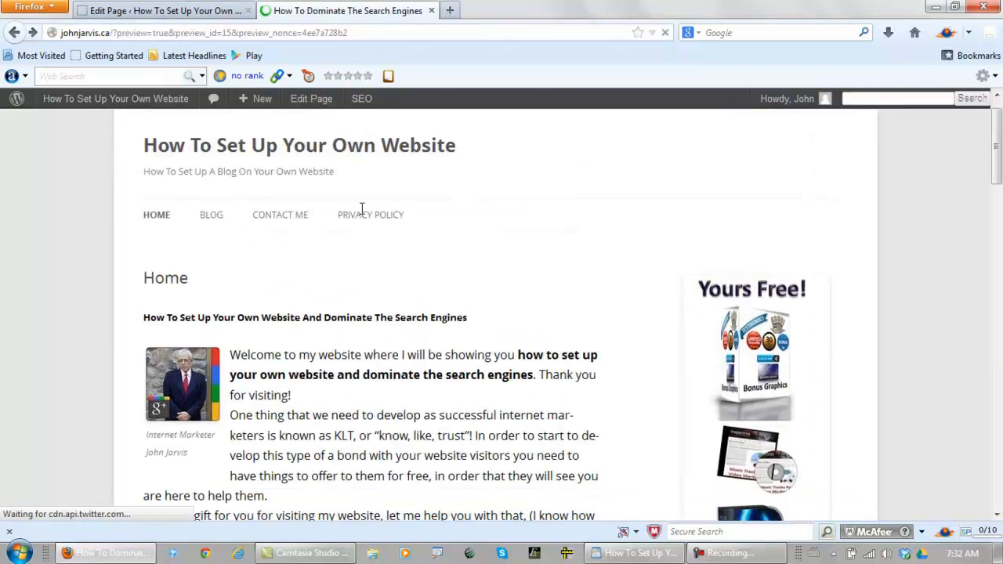
scroll(363, 216, "down", 10)
scroll(365, 196, "down", 10)
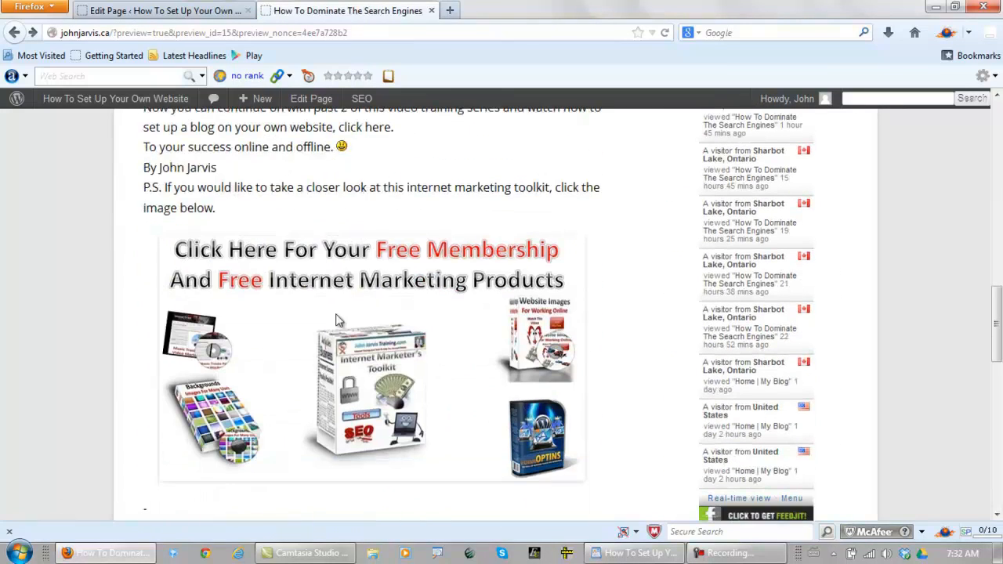
Test the toolkit image's link, look through the page it opens, close that page, and return to the preview
left_click(326, 323)
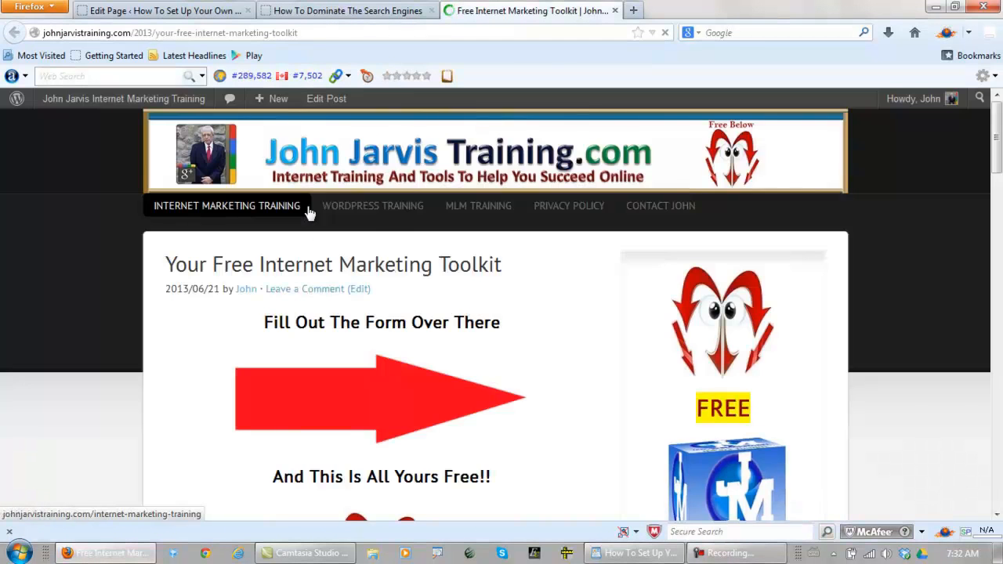
scroll(350, 249, "down", 5)
scroll(349, 249, "down", 1)
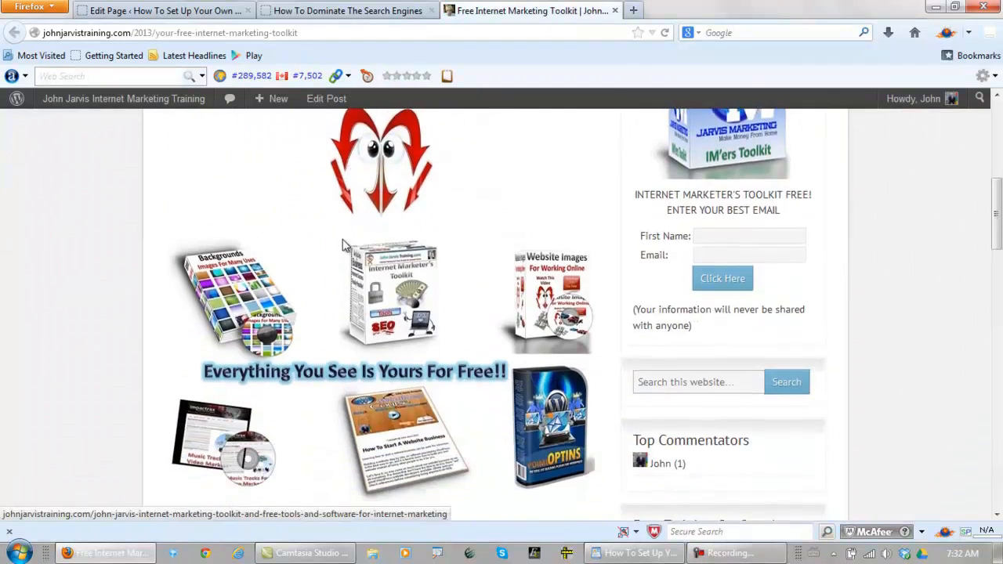
scroll(471, 188, "up", 6)
left_click(616, 11)
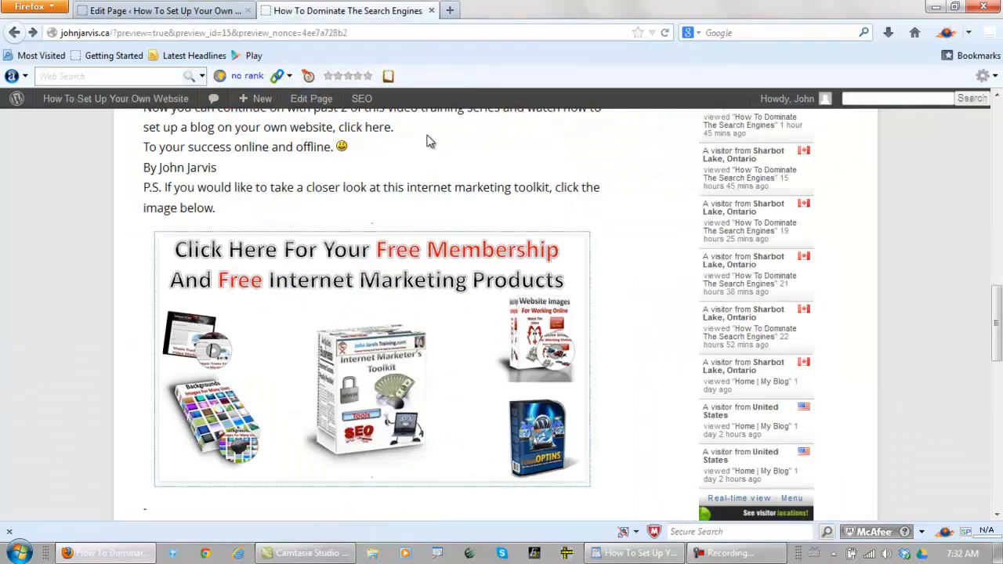
scroll(382, 203, "up", 6)
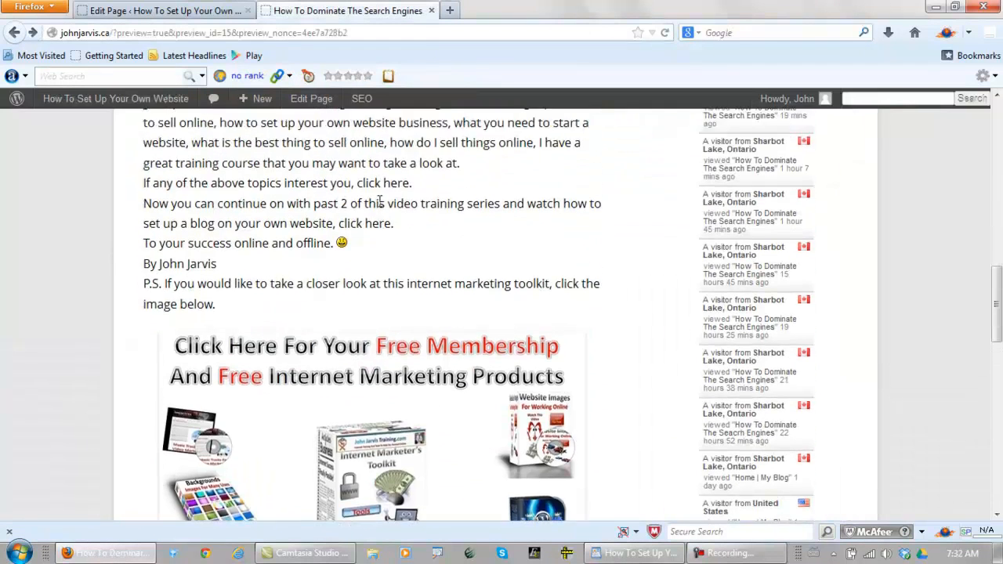
Review the Home page preview from its title down to the "click here" text ending the "If any of the above topics interest you" line
scroll(378, 213, "up", 6)
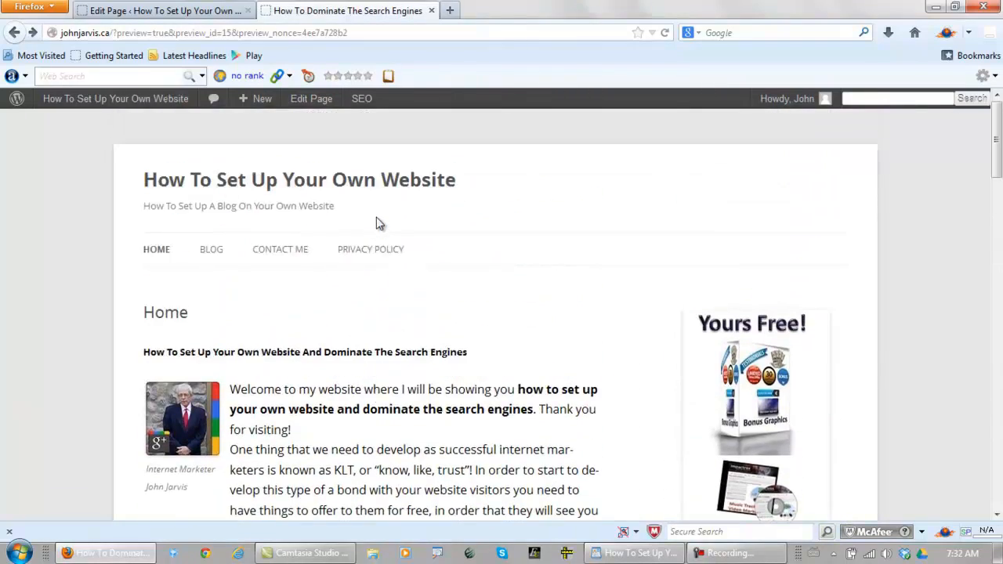
scroll(377, 215, "down", 3)
scroll(382, 220, "down", 1)
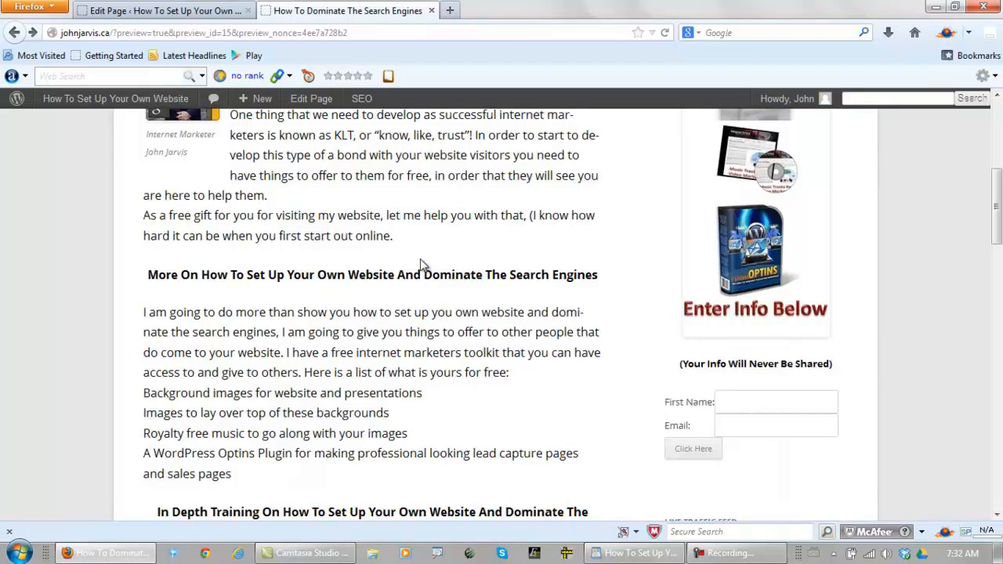
scroll(419, 269, "down", 4)
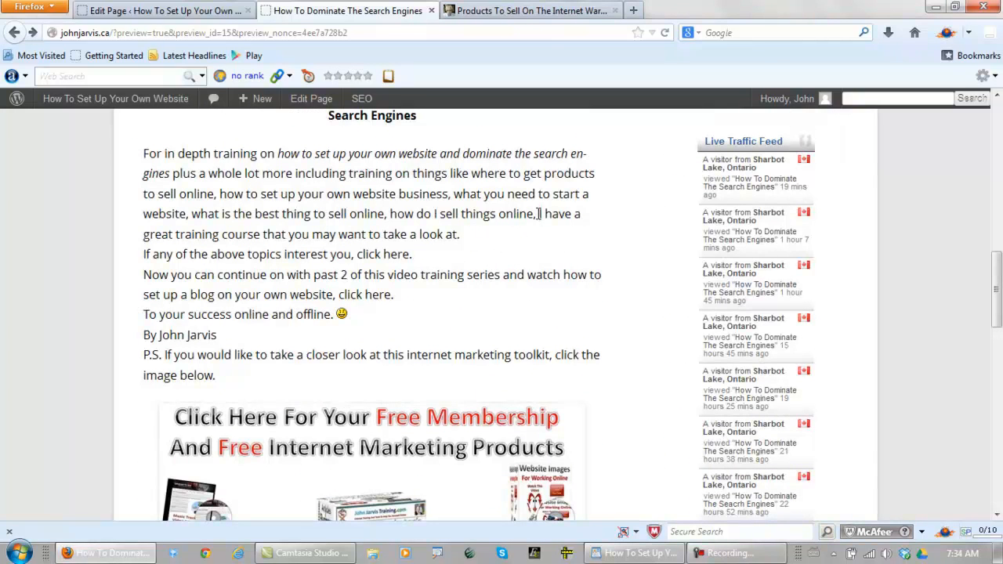
left_click_drag(539, 214, 459, 232)
left_click(466, 245)
left_click_drag(411, 254, 355, 255)
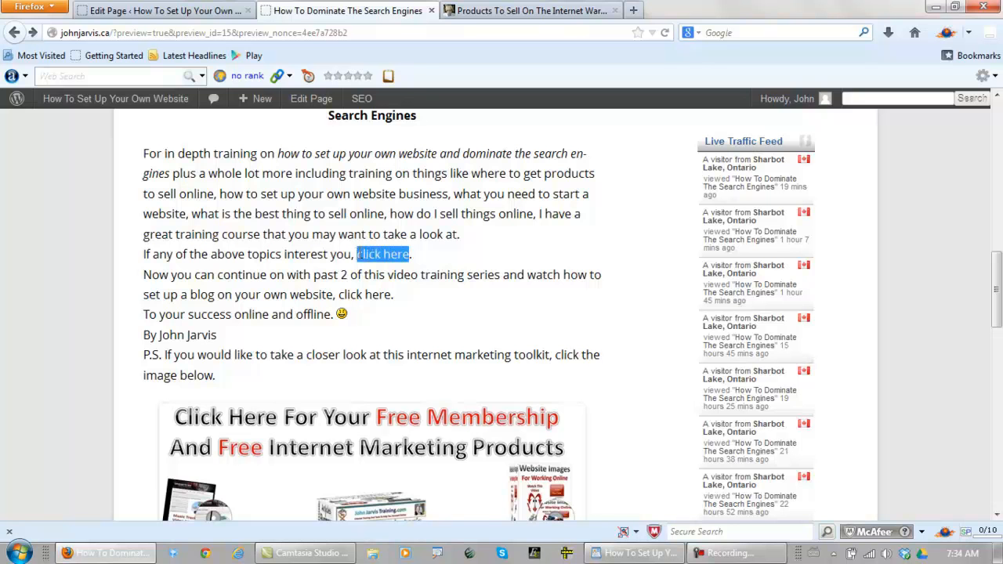
Copy the web address of the Products To Sell On The Internet Warrior Forum page and skim through that page
left_click(502, 11)
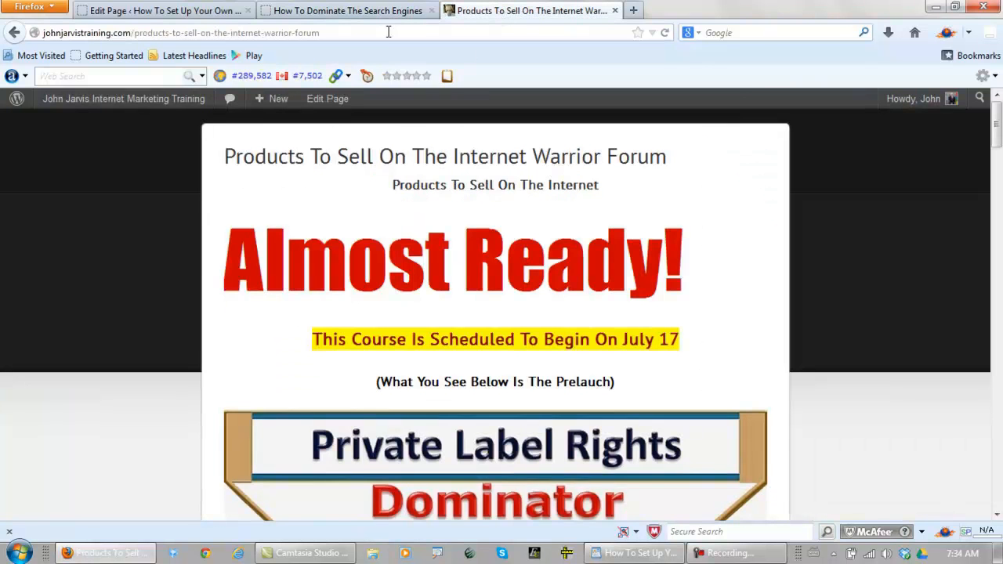
left_click(387, 33)
key("ctrl+c")
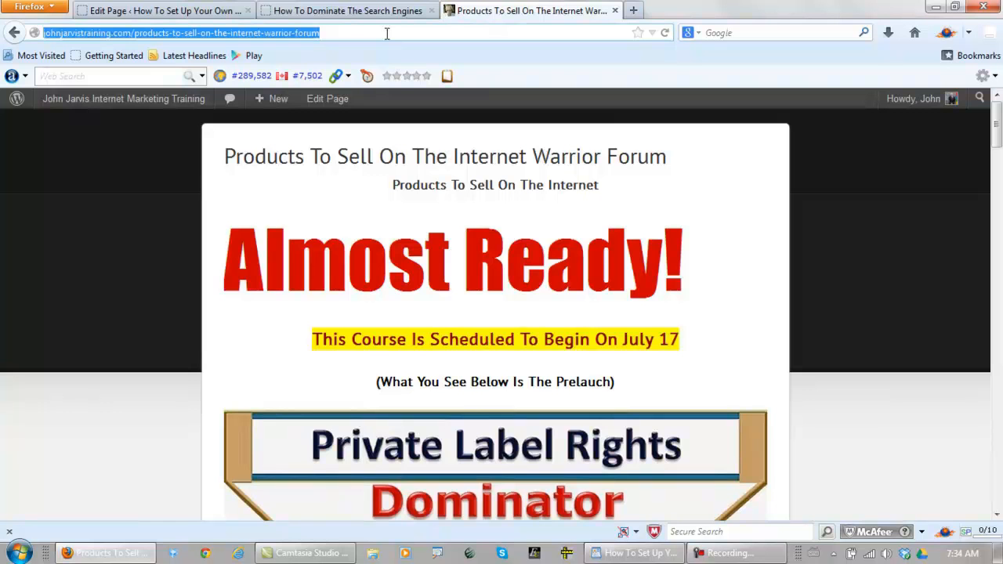
left_click(142, 400)
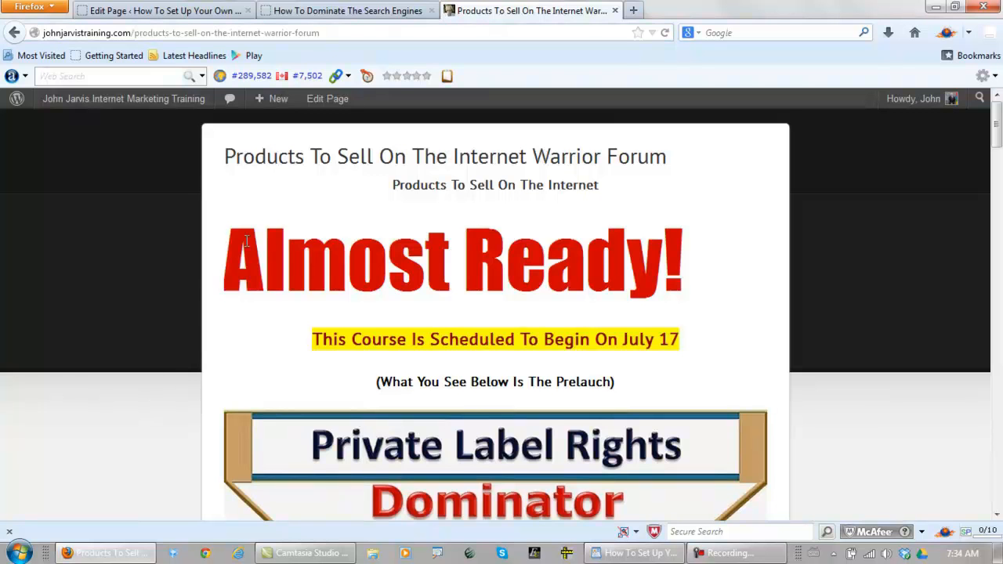
scroll(219, 251, "down", 15)
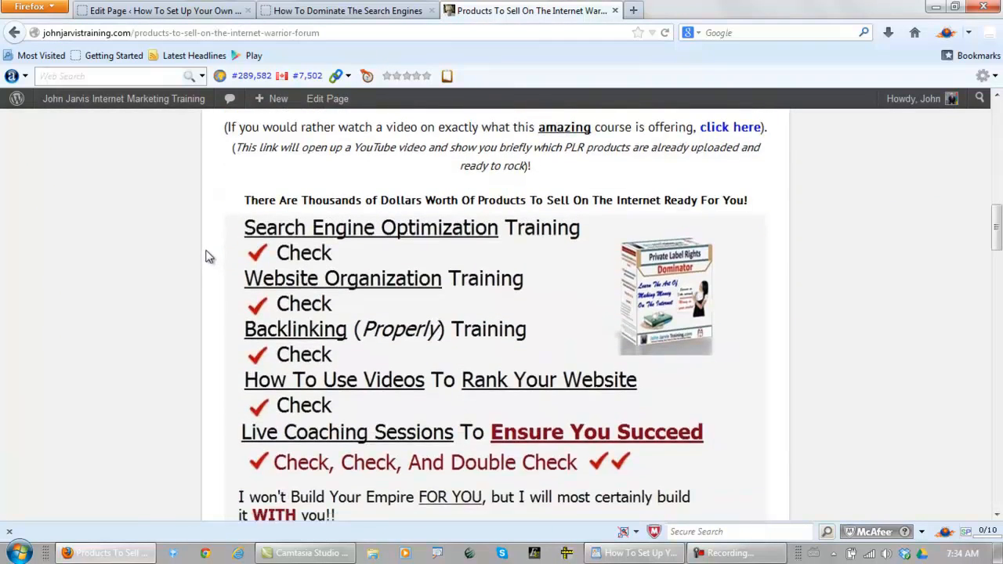
scroll(212, 251, "up", 15)
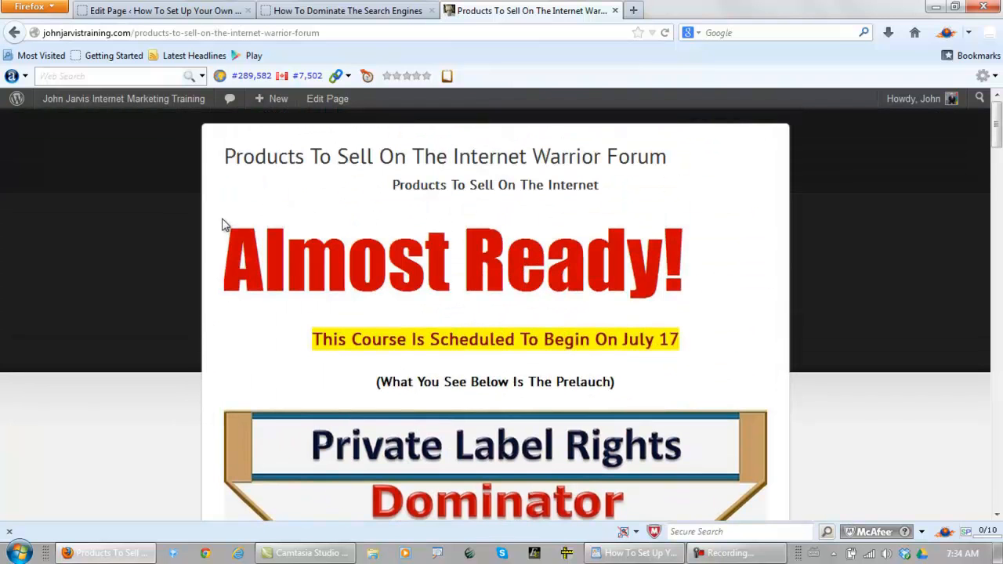
left_click(935, 8)
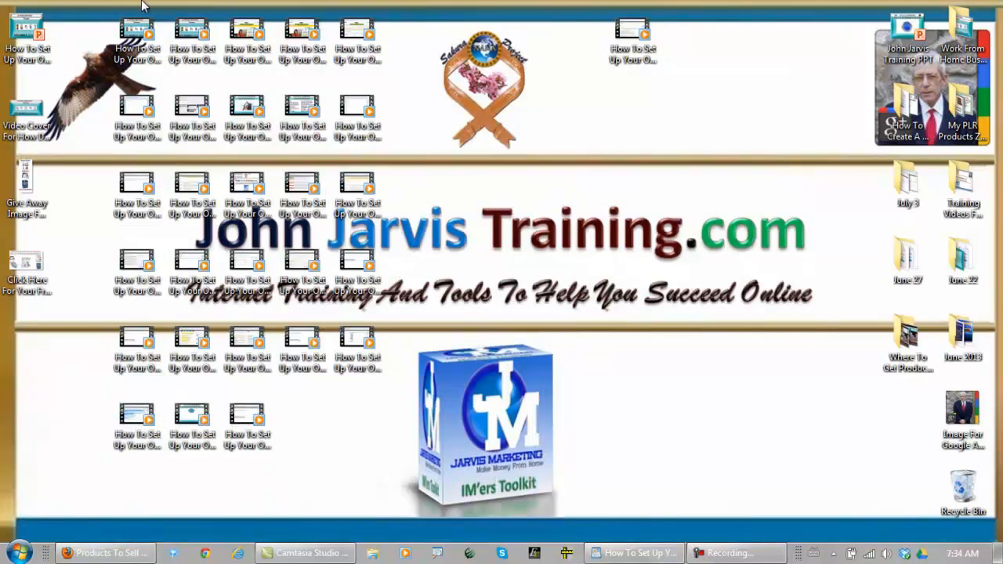
left_click(125, 553)
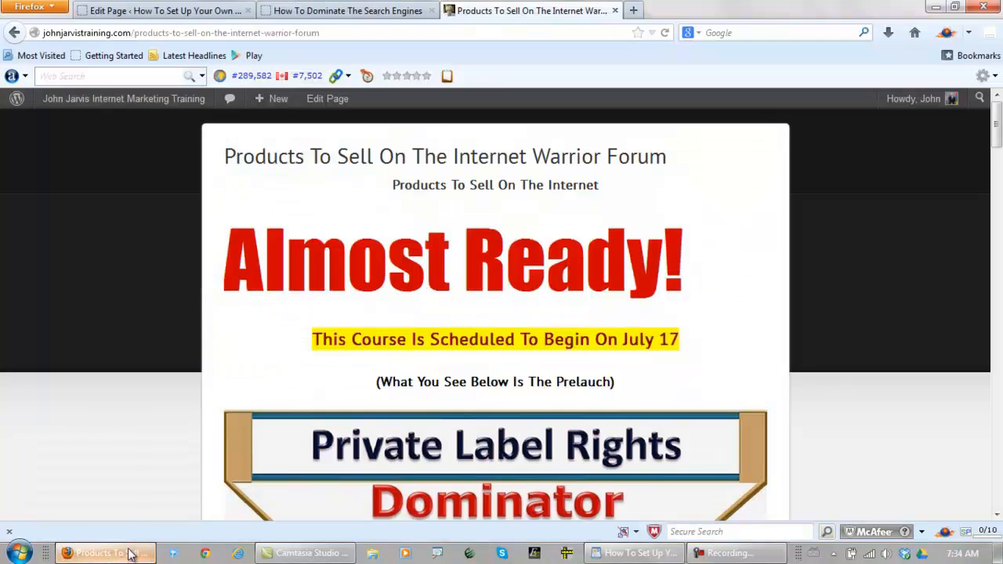
In the page editor, start a link on "click here" after "If any of the above topics interest you" and paste the copied address as its URL
left_click(183, 13)
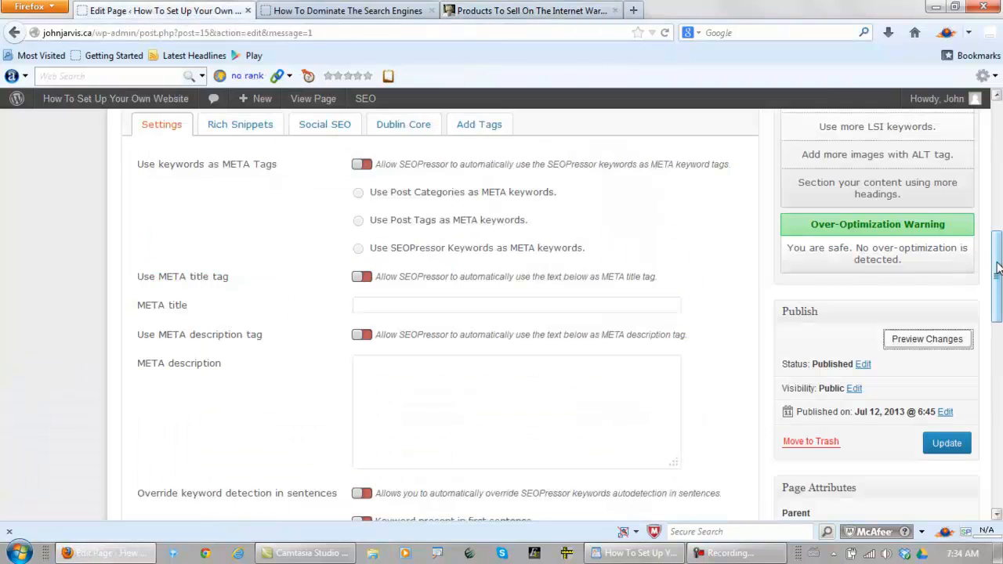
left_click_drag(997, 269, 997, 178)
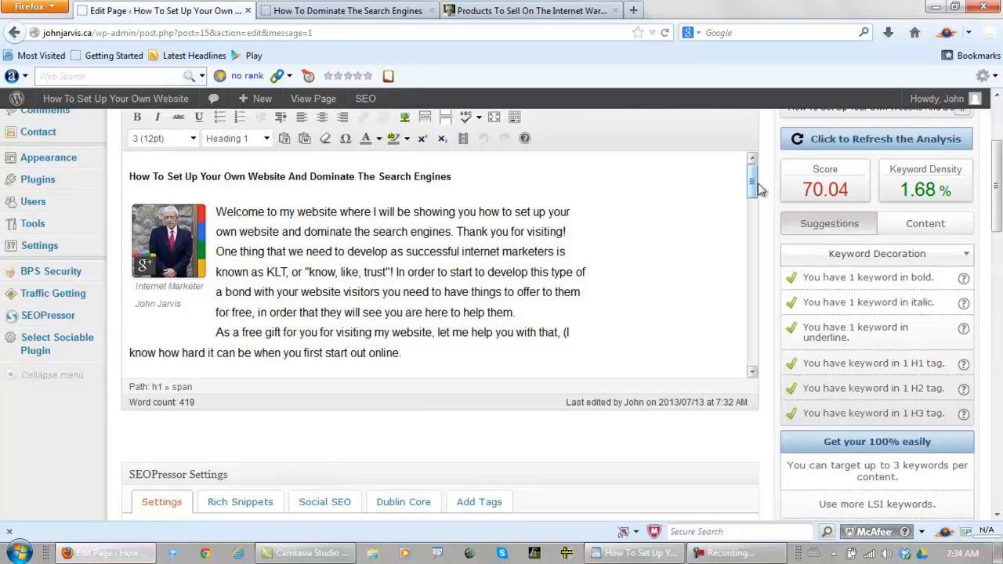
left_click_drag(753, 180, 752, 283)
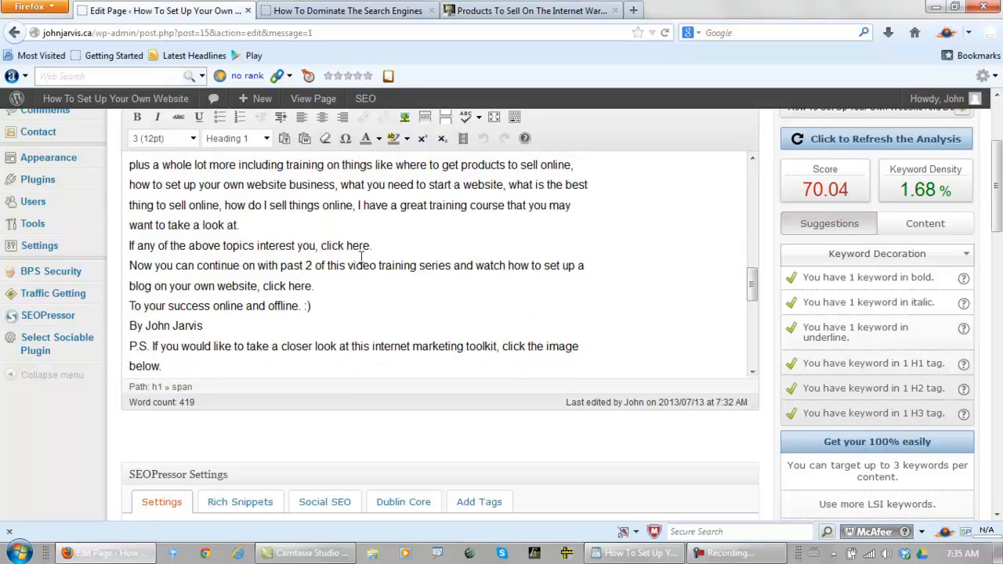
left_click_drag(371, 245, 321, 245)
scroll(362, 164, "up", 1)
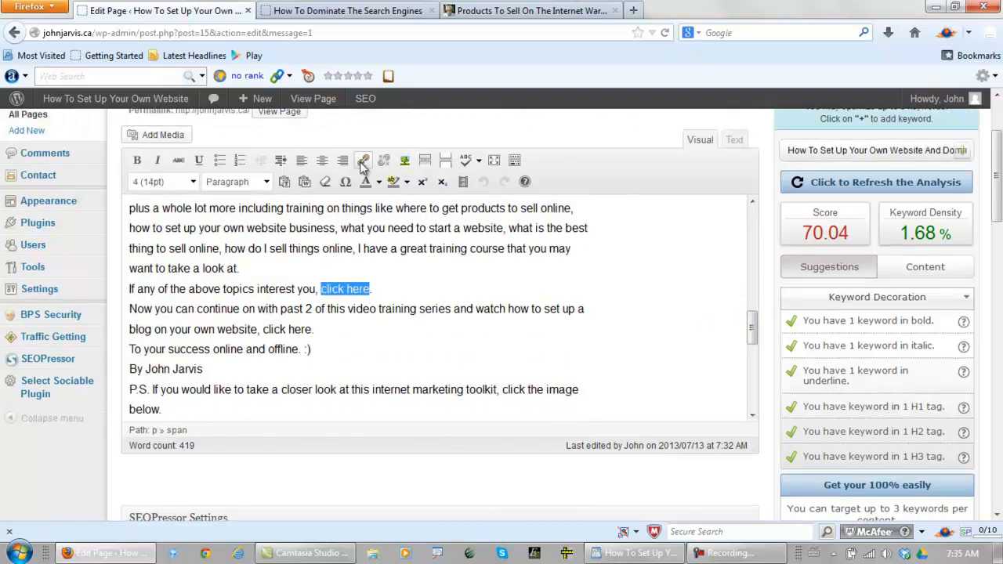
left_click(363, 160)
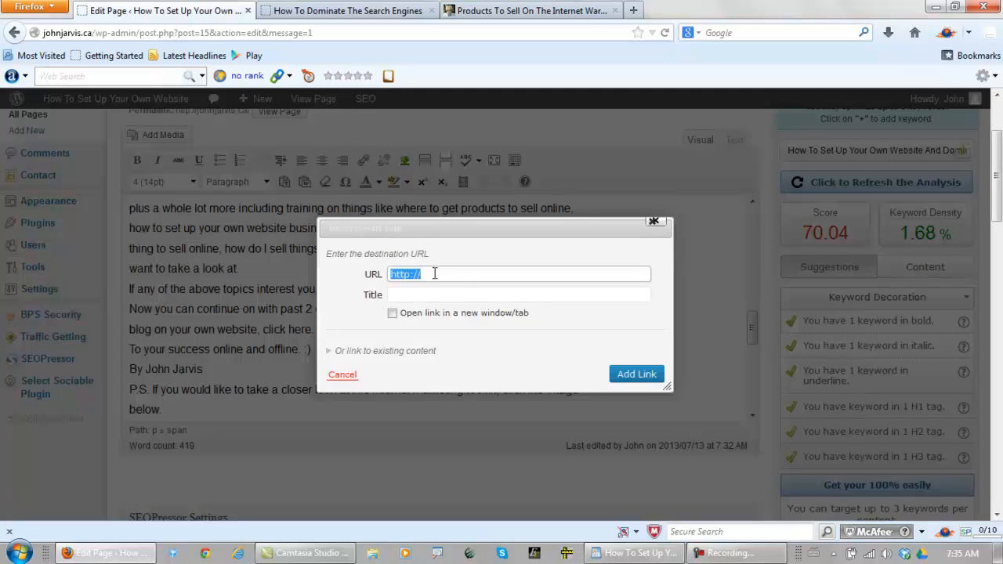
key("ctrl+v")
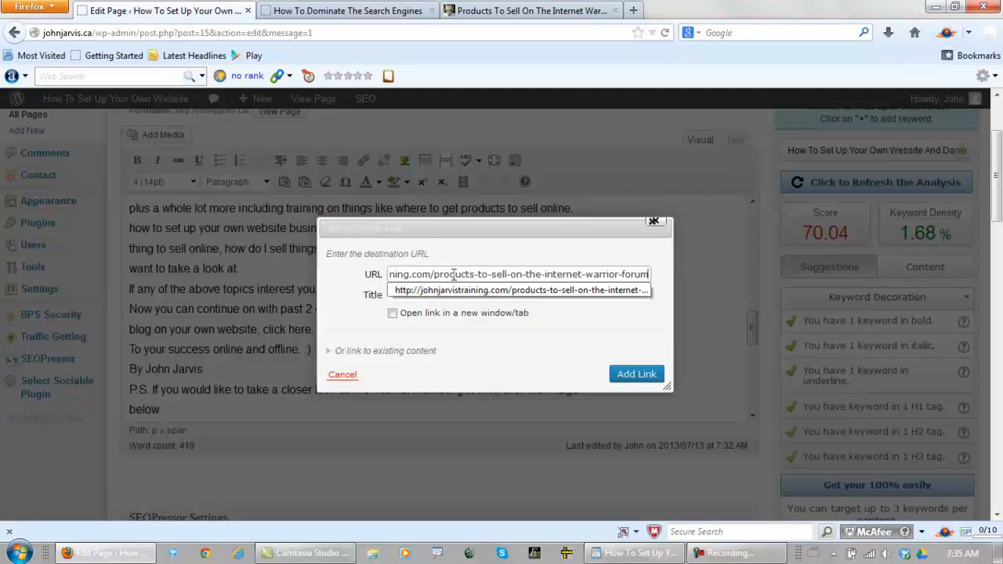
left_click(335, 309)
Title the link "Where To Get Products To Sell Online", make it open in a new window/tab, and add it
left_click(417, 293)
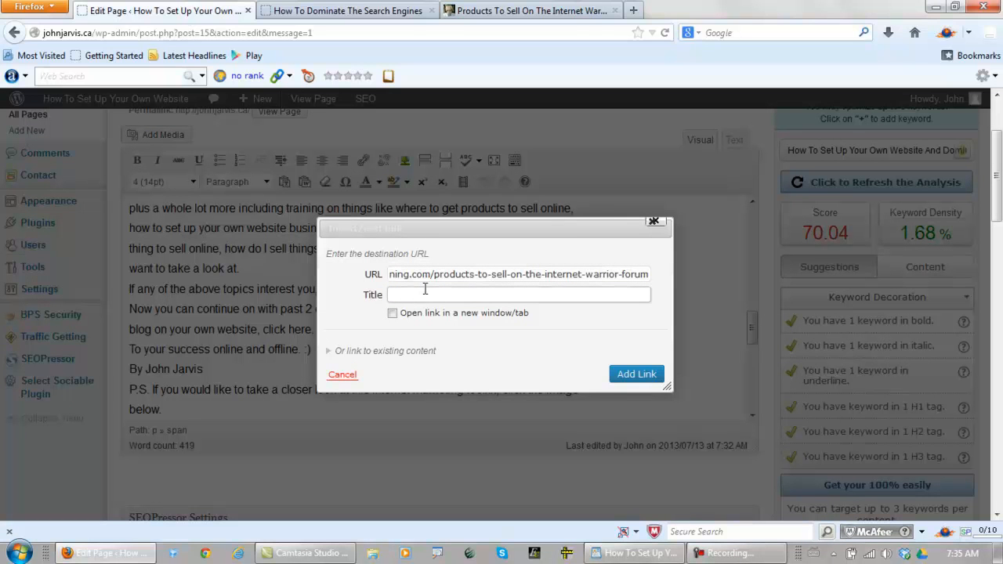
type("W")
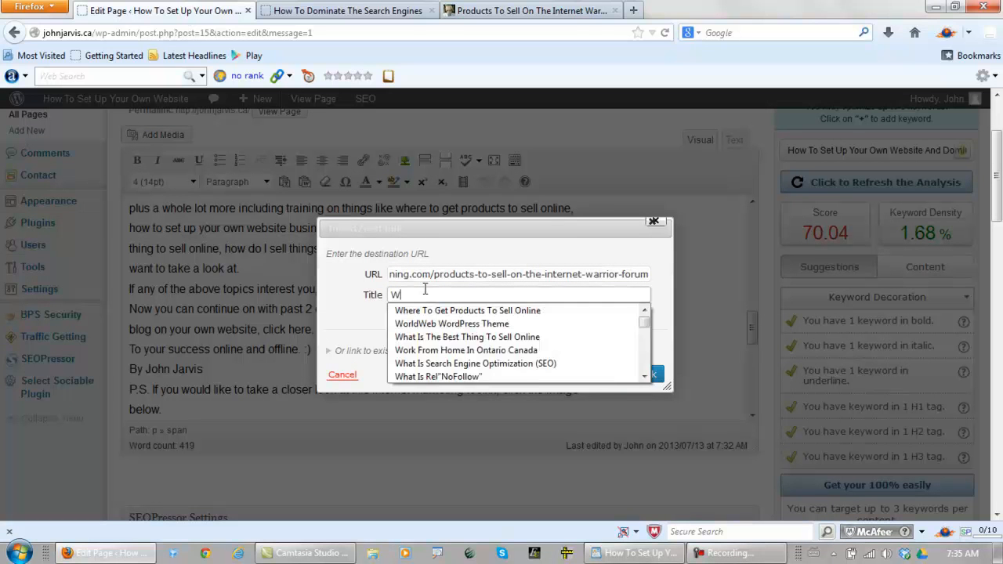
type("h")
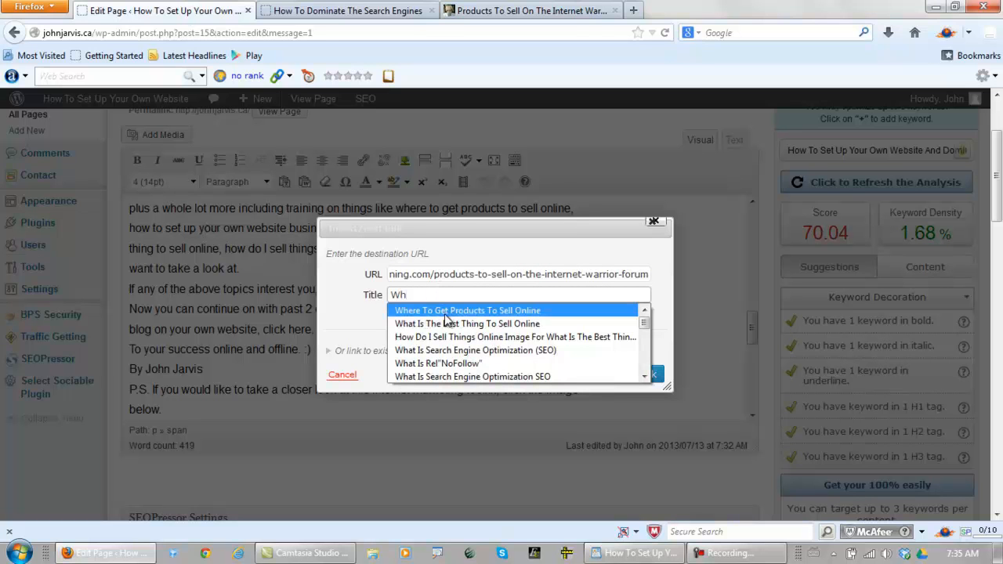
left_click(444, 311)
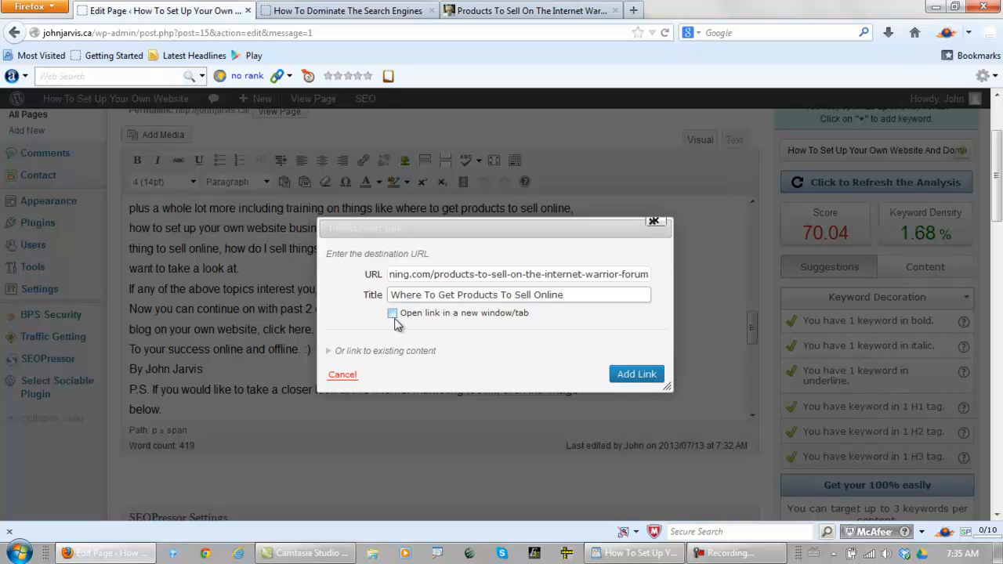
left_click(392, 315)
left_click(635, 376)
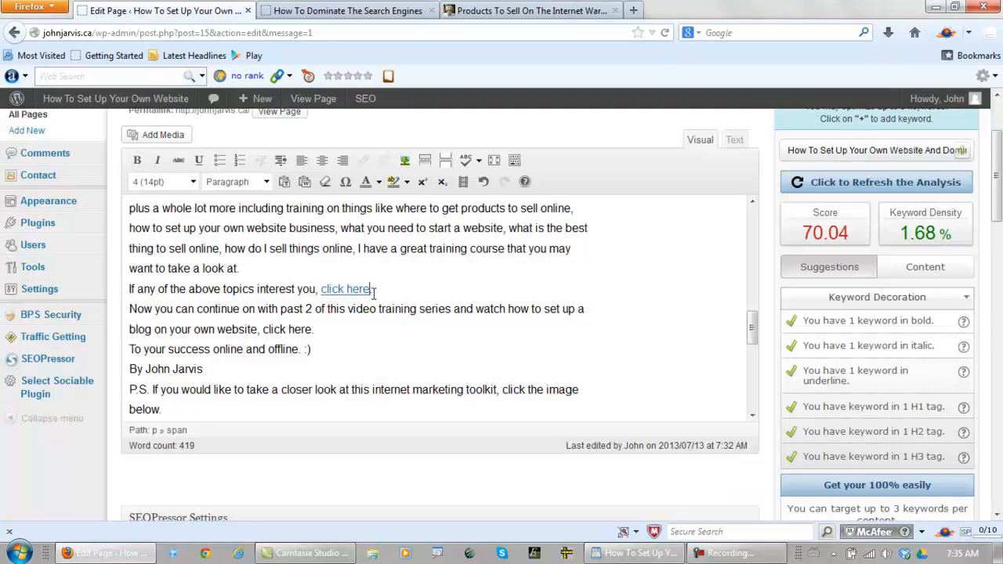
Make the linked "click here" text blue and bold
left_click_drag(372, 290, 323, 289)
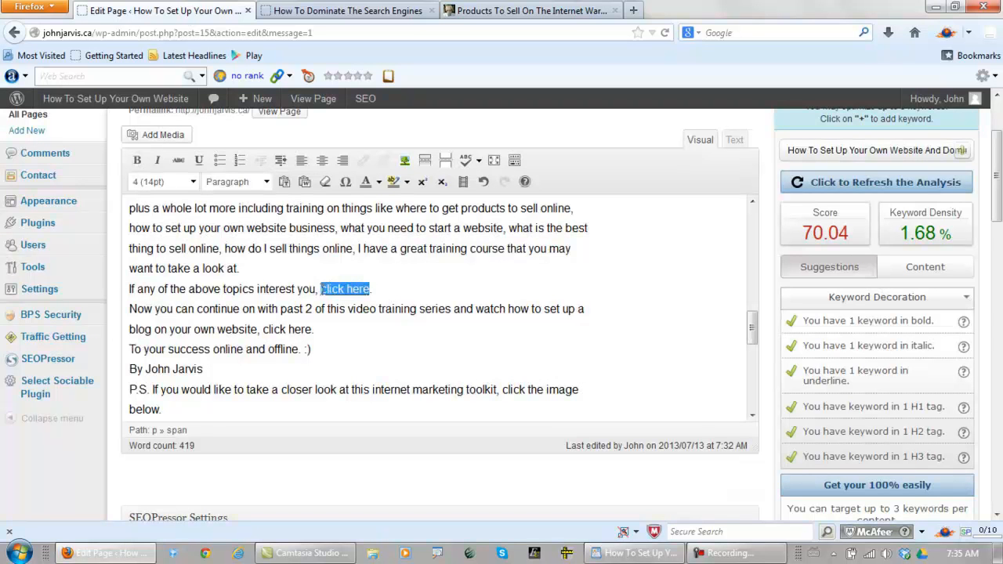
left_click(378, 183)
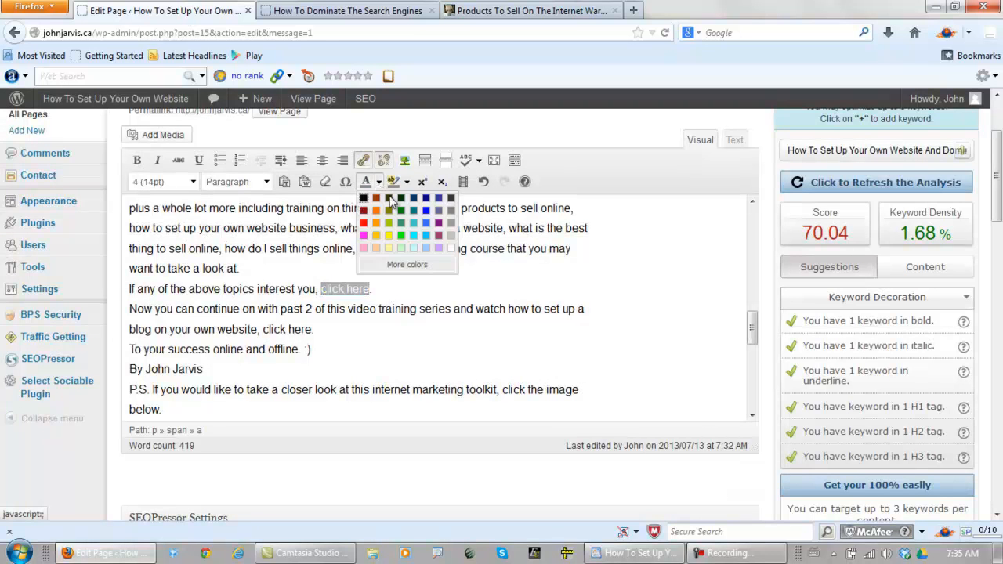
left_click(427, 212)
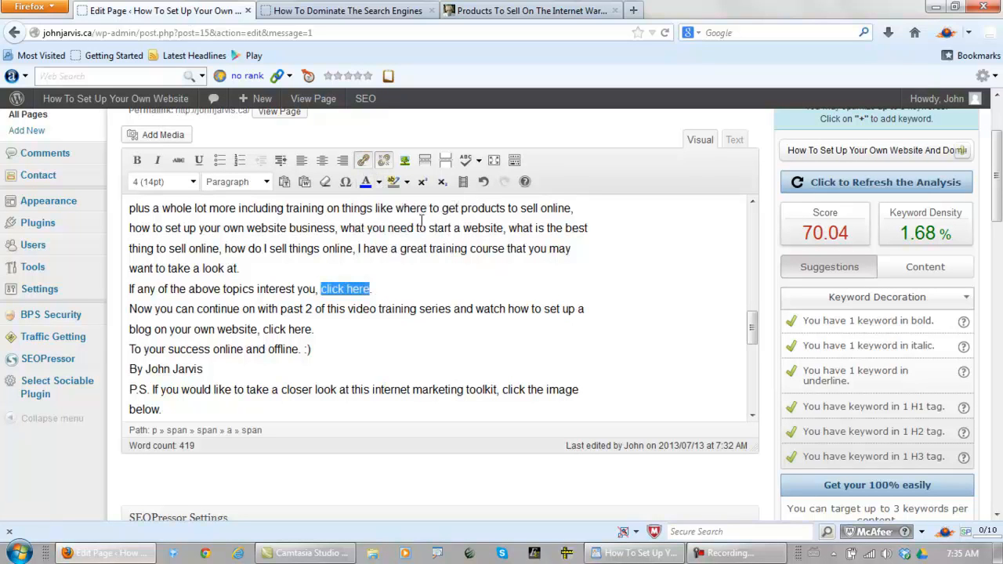
left_click(136, 161)
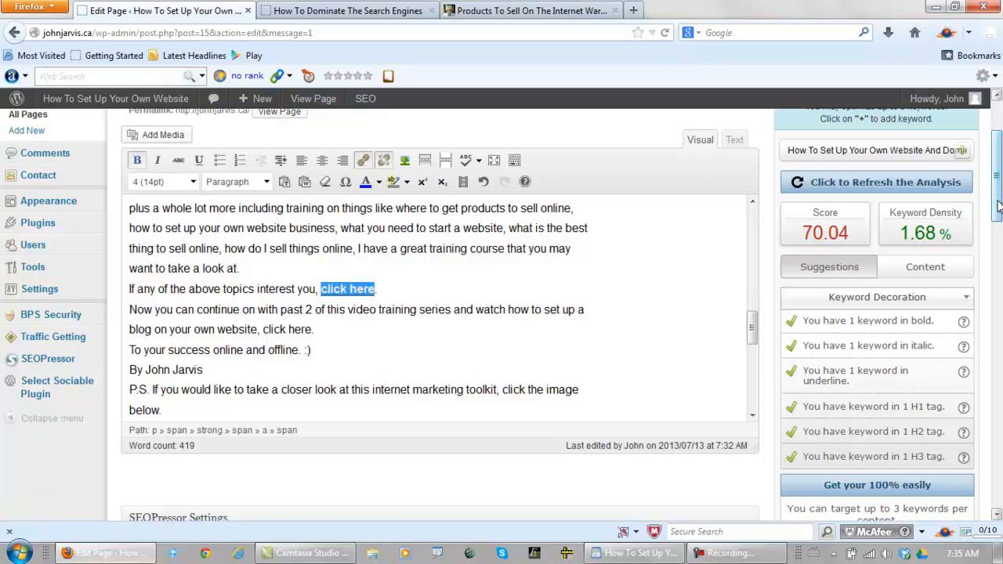
Preview the Home page changes and check the formatted "click here" link in the in-depth training section
scroll(999, 202, "down", 8)
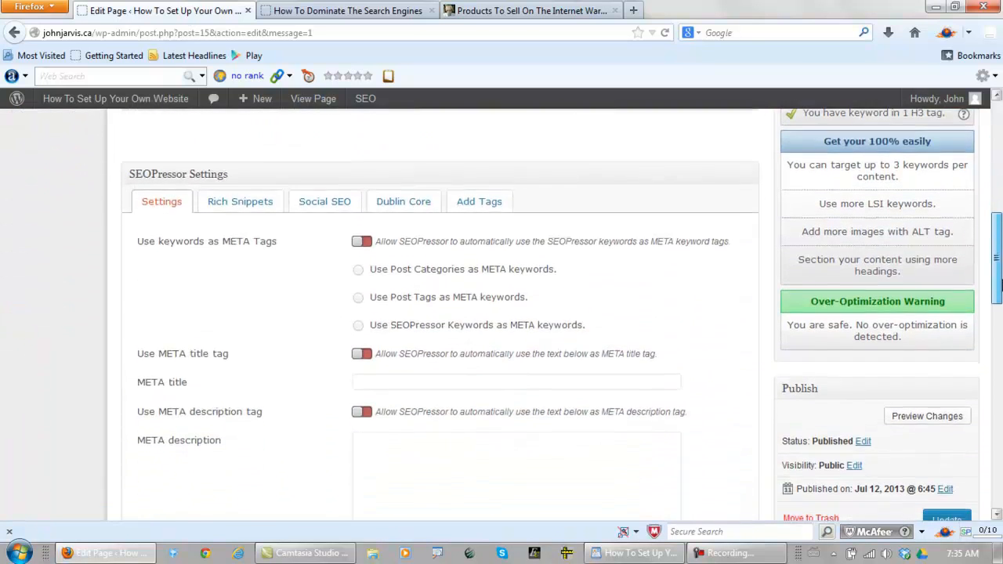
left_click(923, 351)
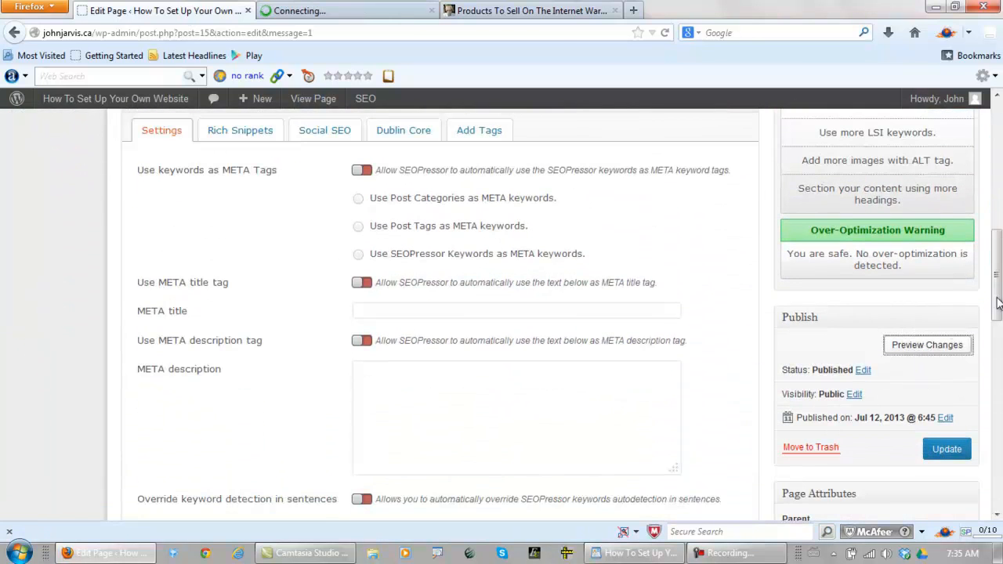
left_click(363, 12)
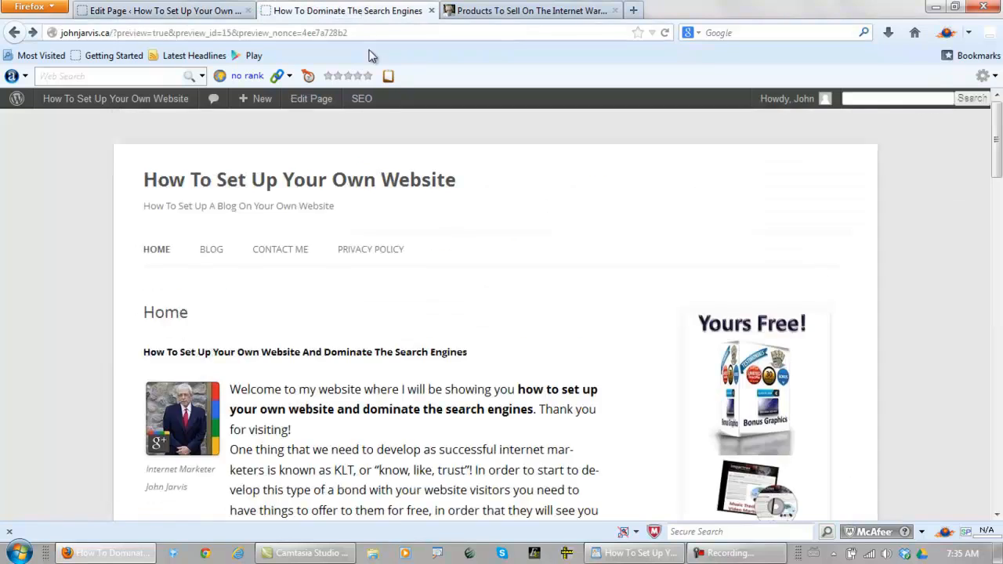
scroll(457, 314, "down", 10)
scroll(455, 265, "down", 5)
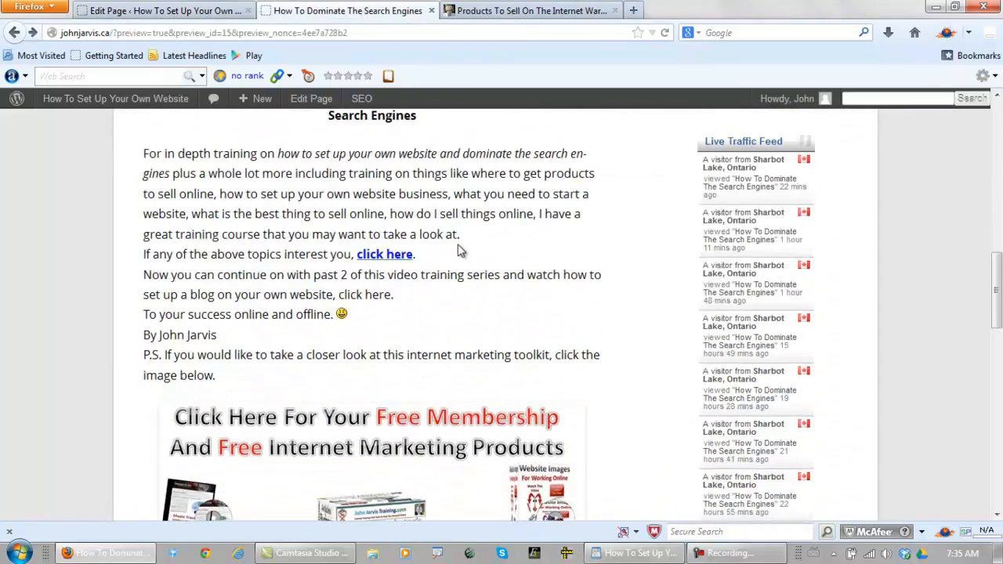
scroll(495, 298, "down", 7)
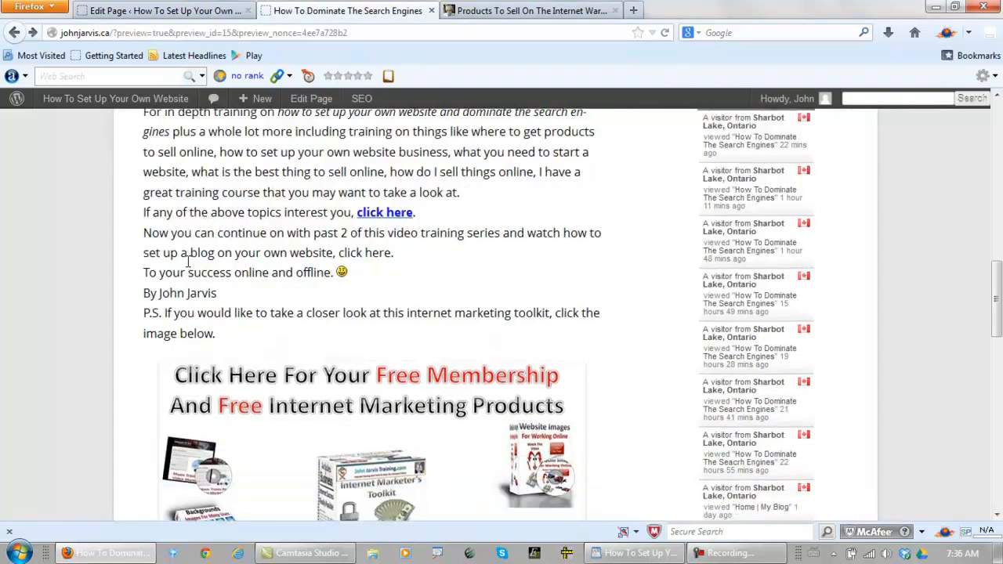
Go back over the Home page preview from the site title down to the In Depth Training heading
scroll(119, 264, "up", 3)
scroll(122, 264, "up", 12)
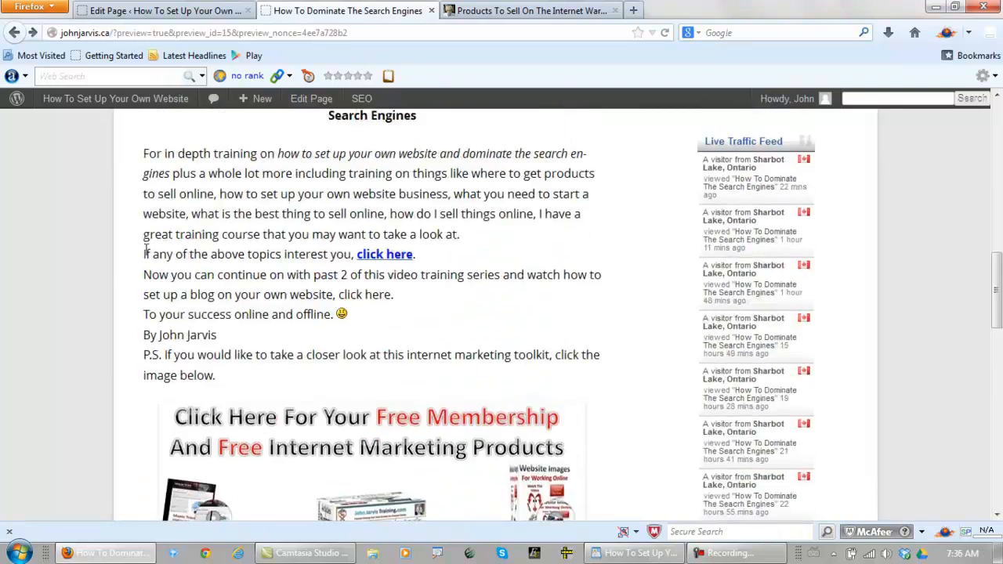
scroll(384, 312, "up", 5)
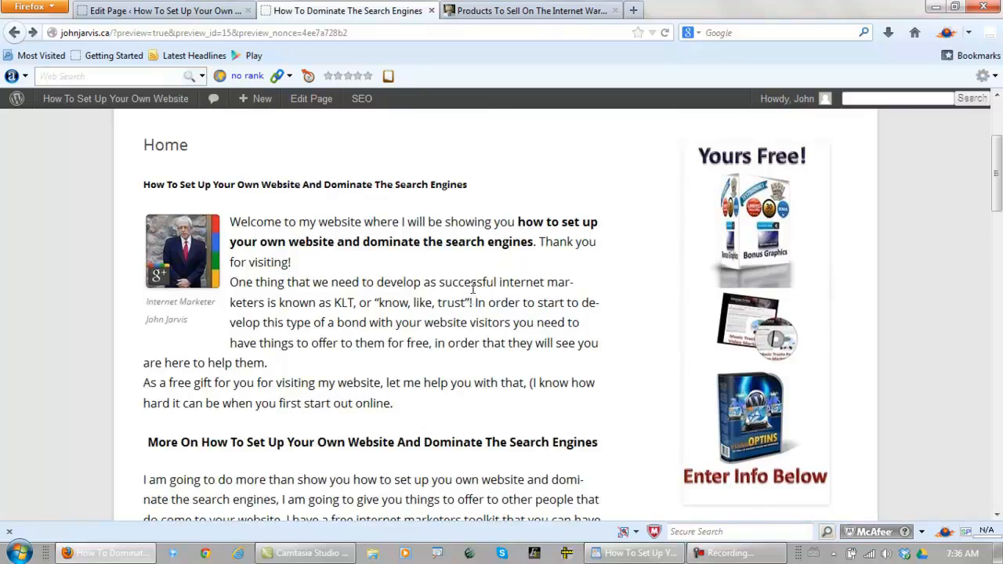
scroll(467, 292, "up", 3)
scroll(466, 310, "down", 3)
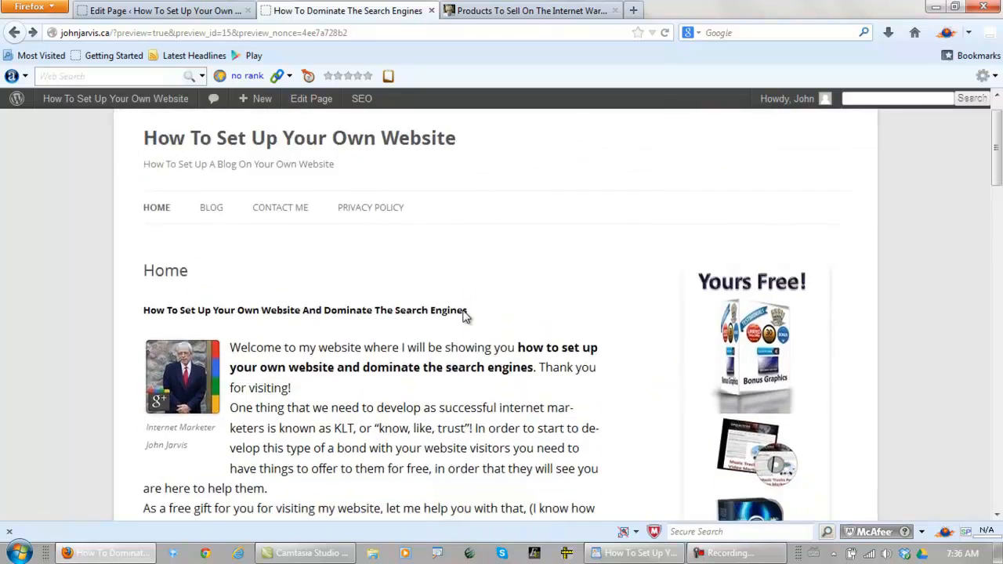
scroll(465, 310, "down", 5)
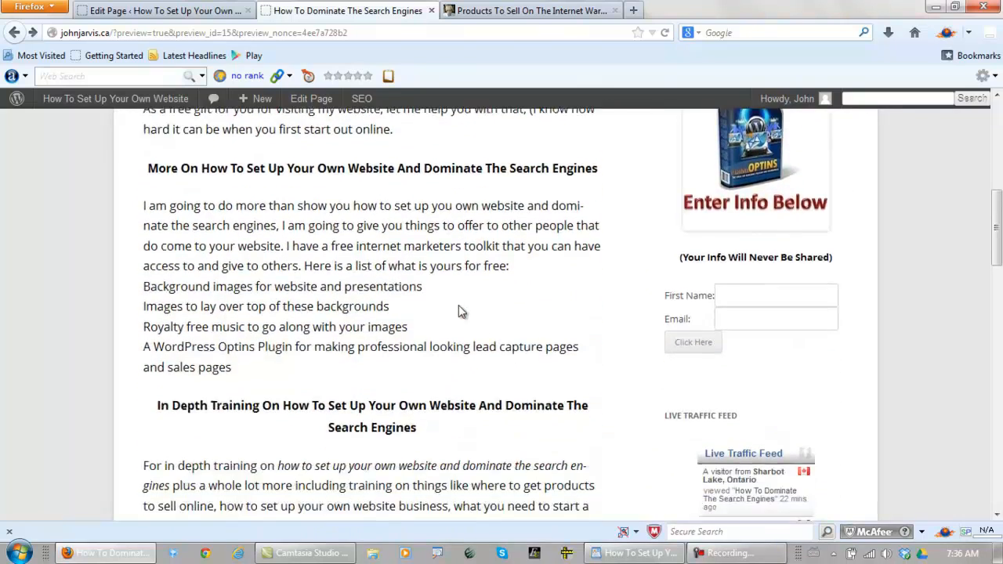
Return to the Home page editor and set the SEO title to "How To Set Up Your Own Website And Dominate The Search Engines"
scroll(459, 308, "down", 3)
scroll(458, 307, "up", 10)
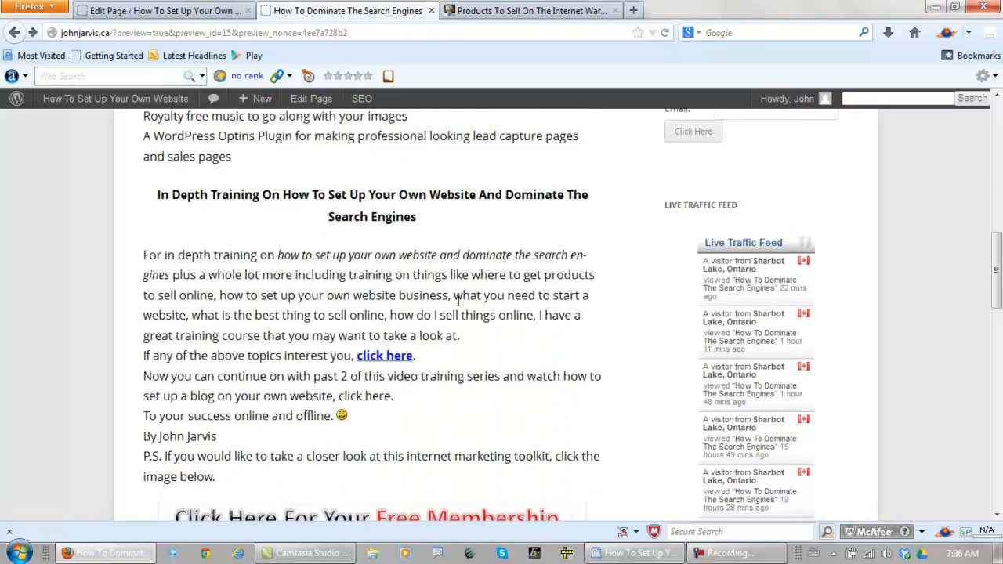
scroll(458, 308, "up", 2)
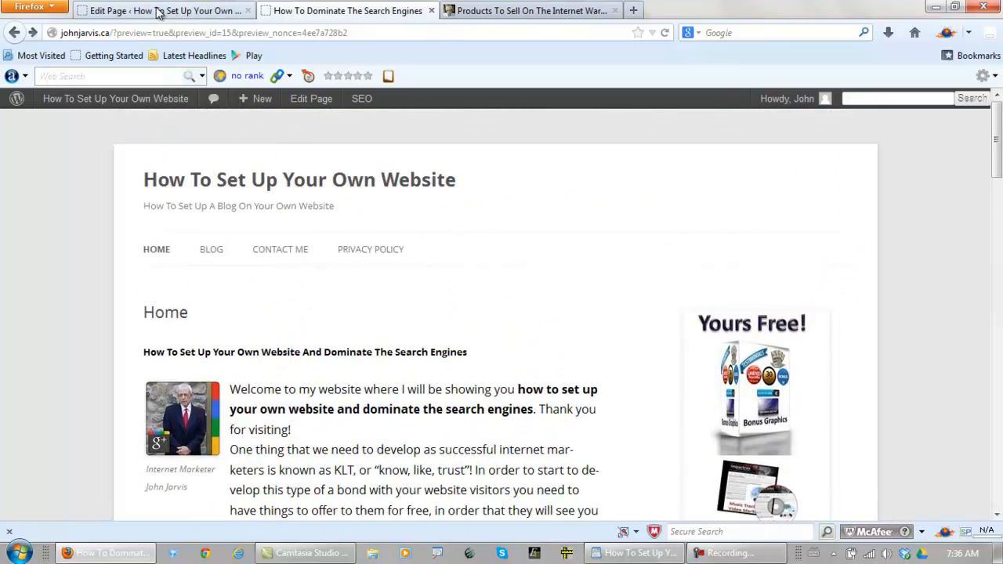
left_click(159, 11)
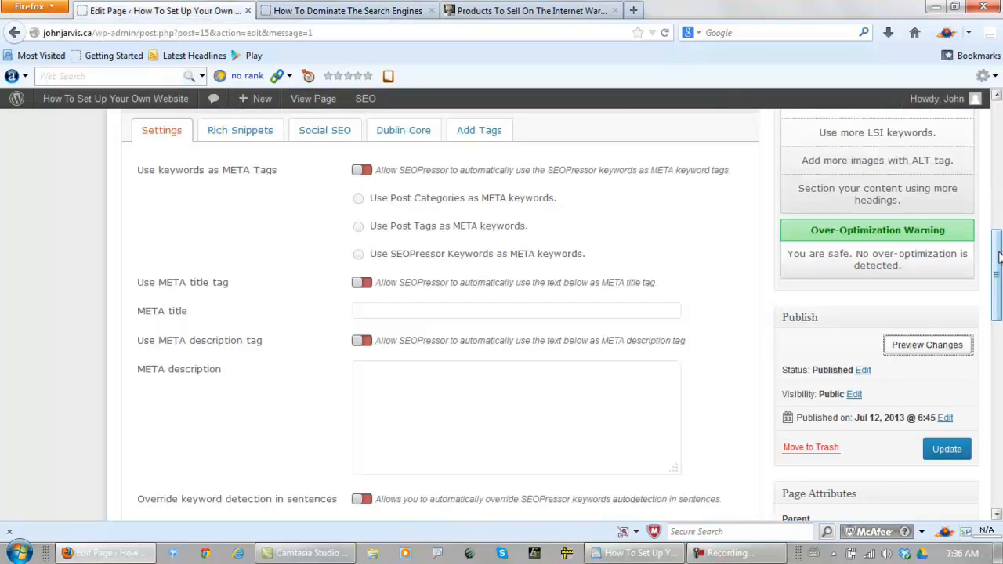
left_click_drag(998, 259, 998, 303)
scroll(521, 244, "down", 10)
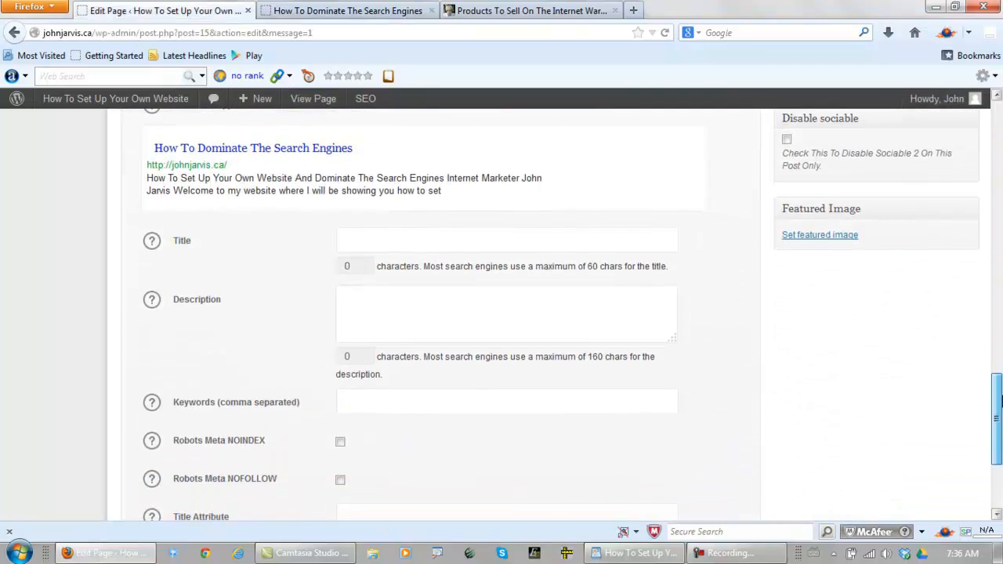
left_click(461, 238)
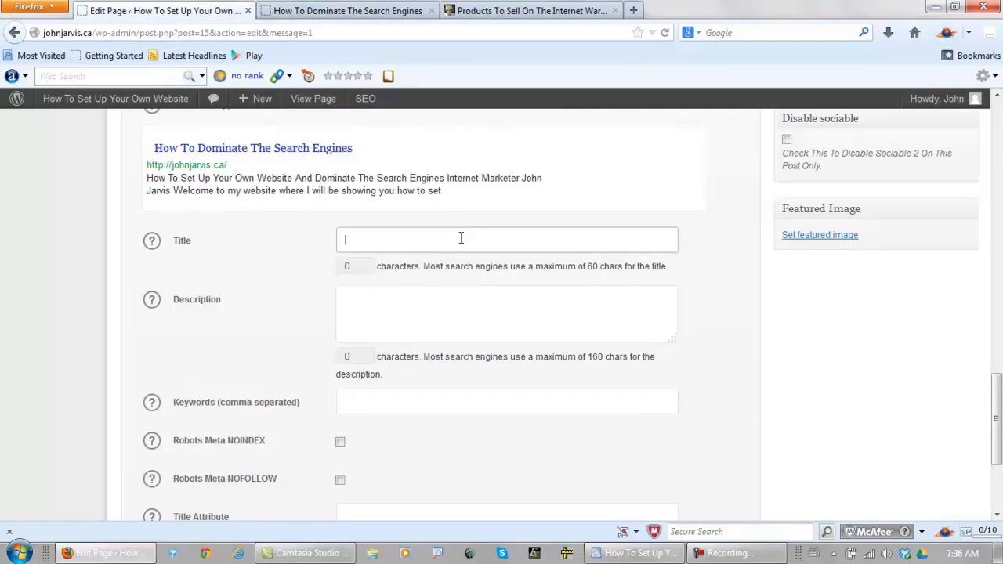
type("How To Set Up Your Own Website And Dominate The Search Engines")
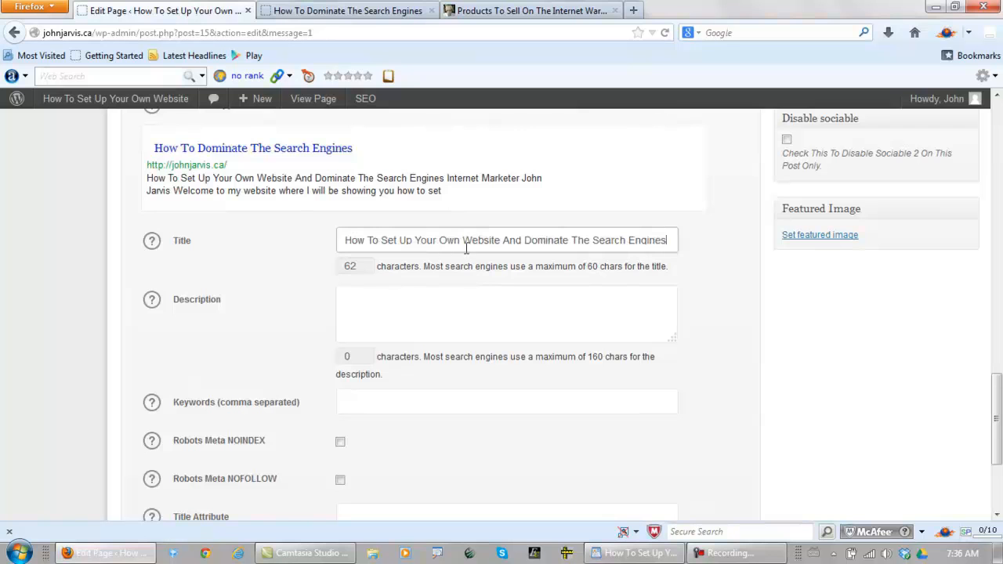
Enter description "Learn How To Set Up Your Own Website And Dominate The Search Engines. What do you need to start a website? It's all on this website."
left_click(376, 298)
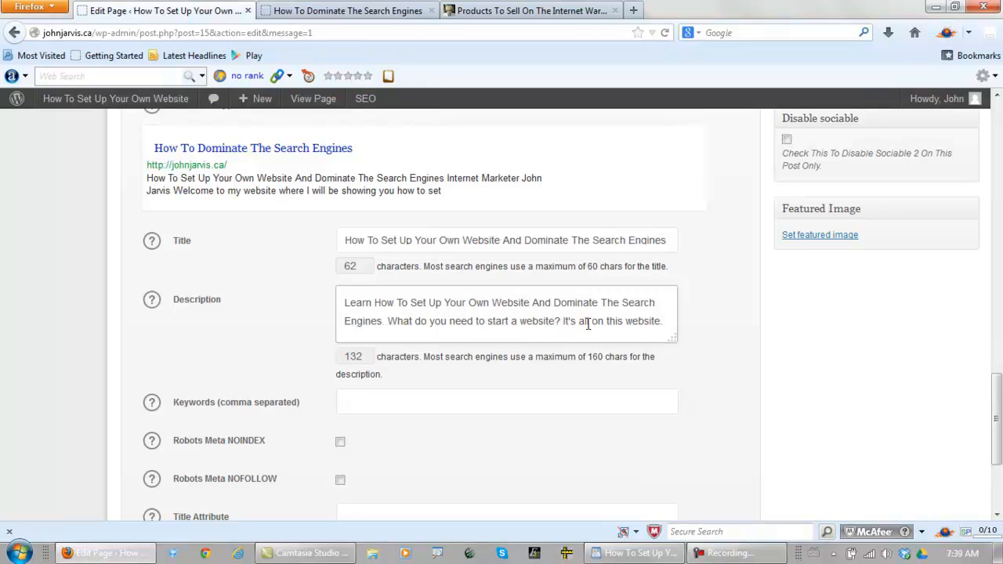
Paste the copied comma-separated keyword list into the Home page's SEO keywords
left_click(370, 401)
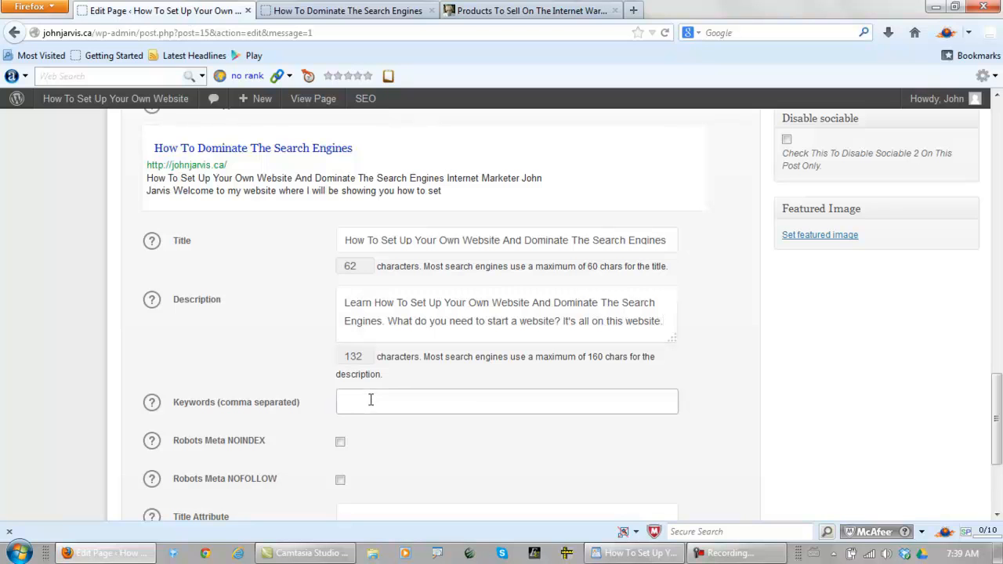
key("ctrl+v")
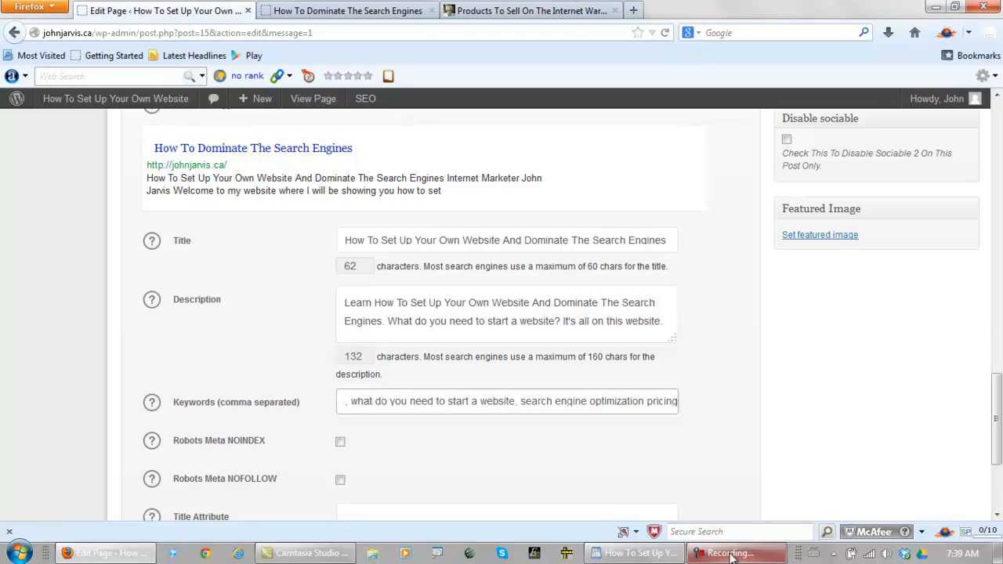
Switch to the WordPad article and correct "you own website" to "your own website" in the keyword list at the end
left_click(639, 554)
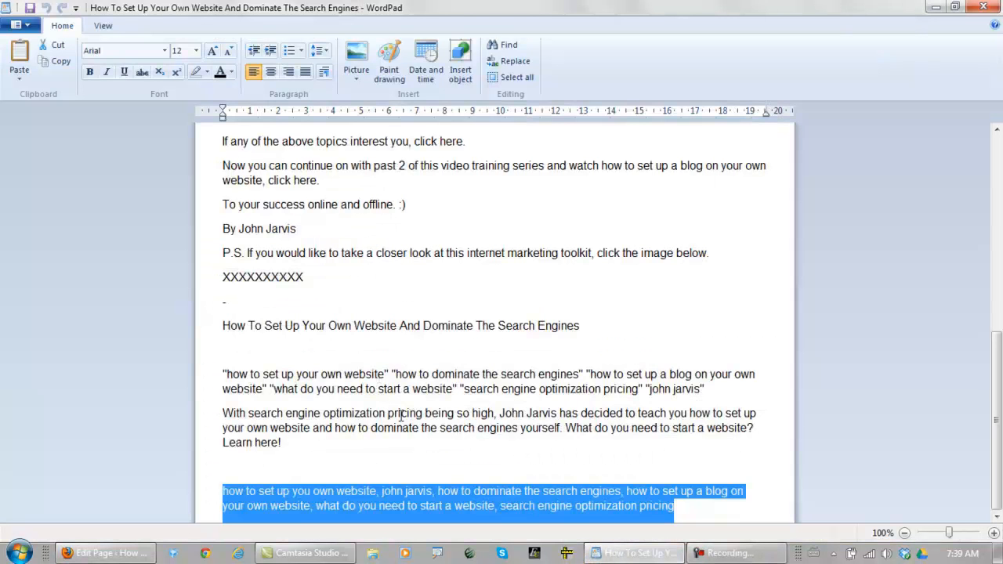
left_click(266, 494)
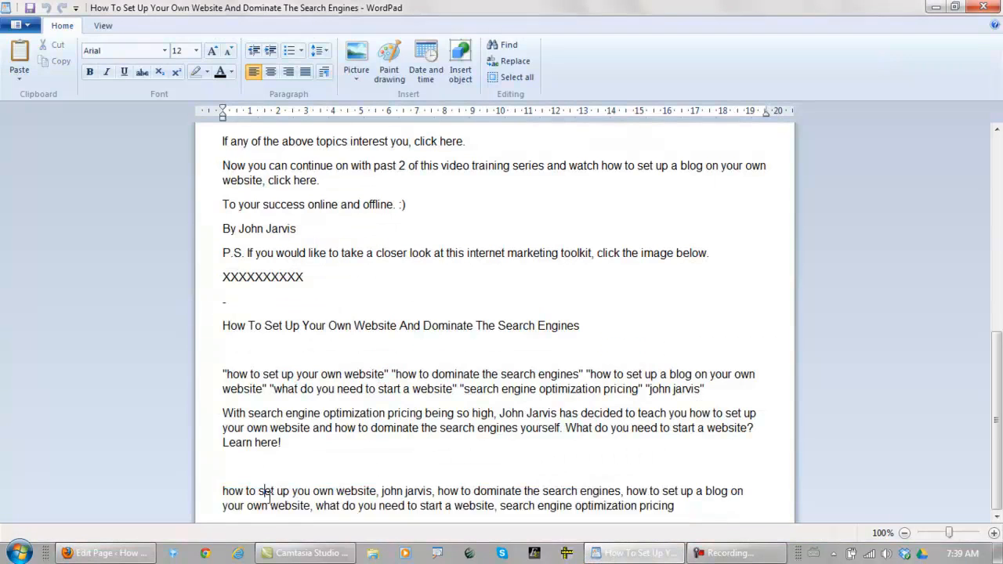
left_click(308, 491)
type("r")
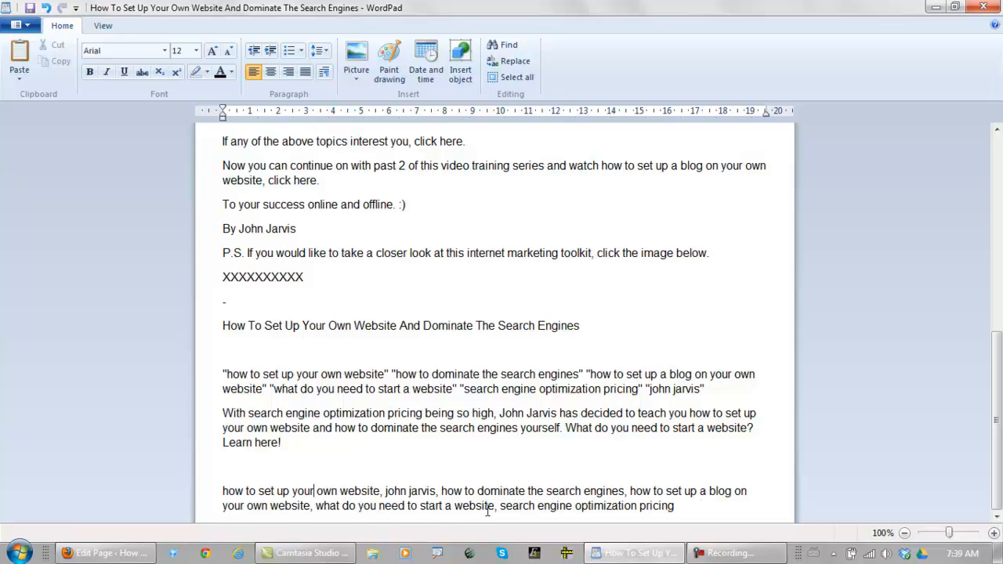
Copy the corrected keyword list from WordPad and replace the Home page's SEO keywords in Firefox with it
left_click_drag(681, 506, 214, 492)
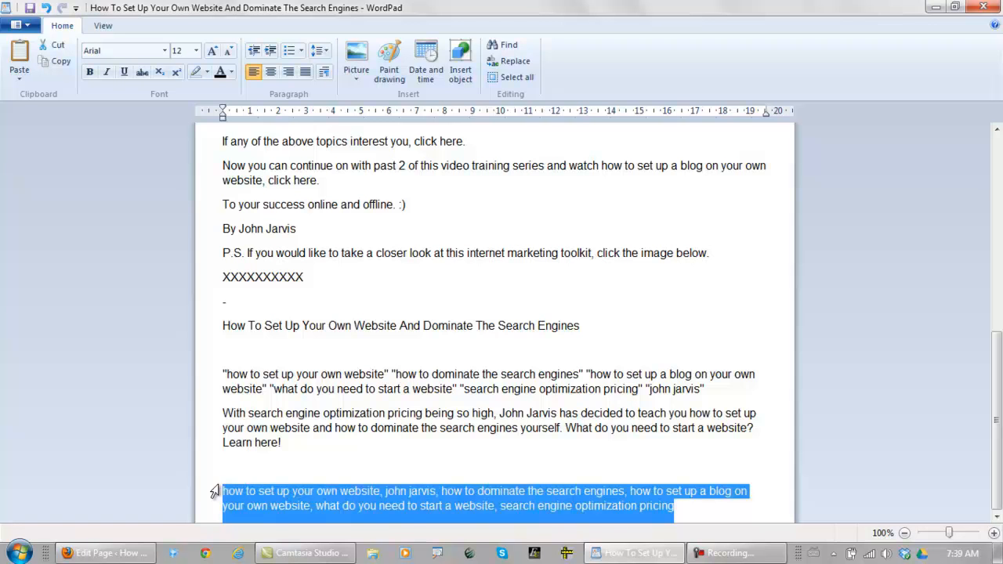
right_click(283, 493)
left_click(330, 435)
left_click(98, 553)
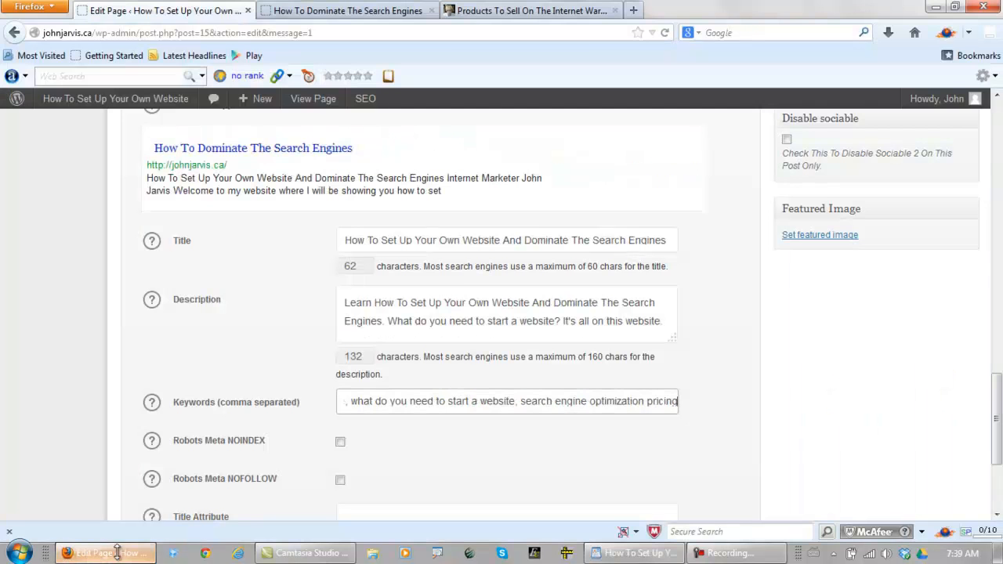
triple_click(403, 402)
key("BackSpace")
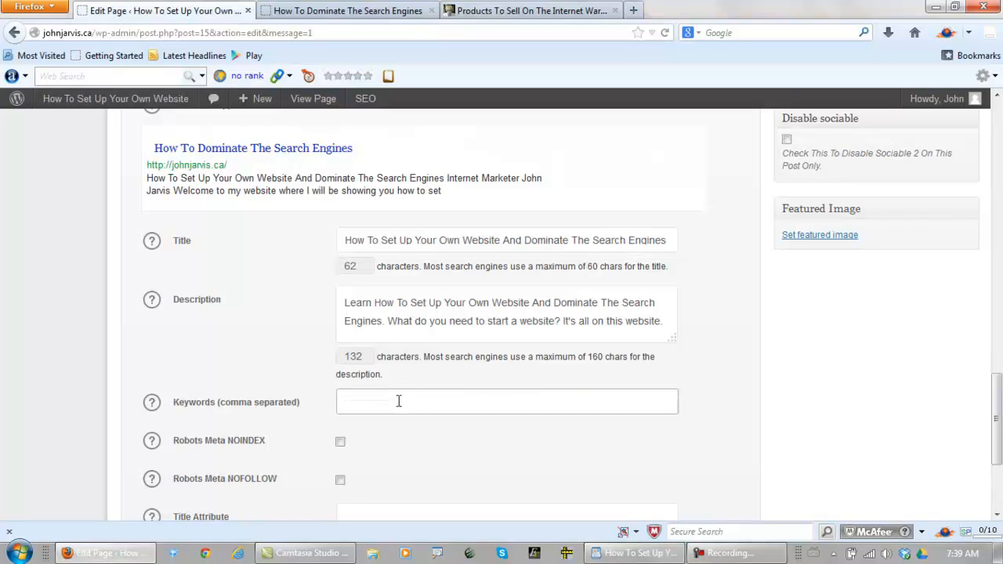
key("ctrl+v")
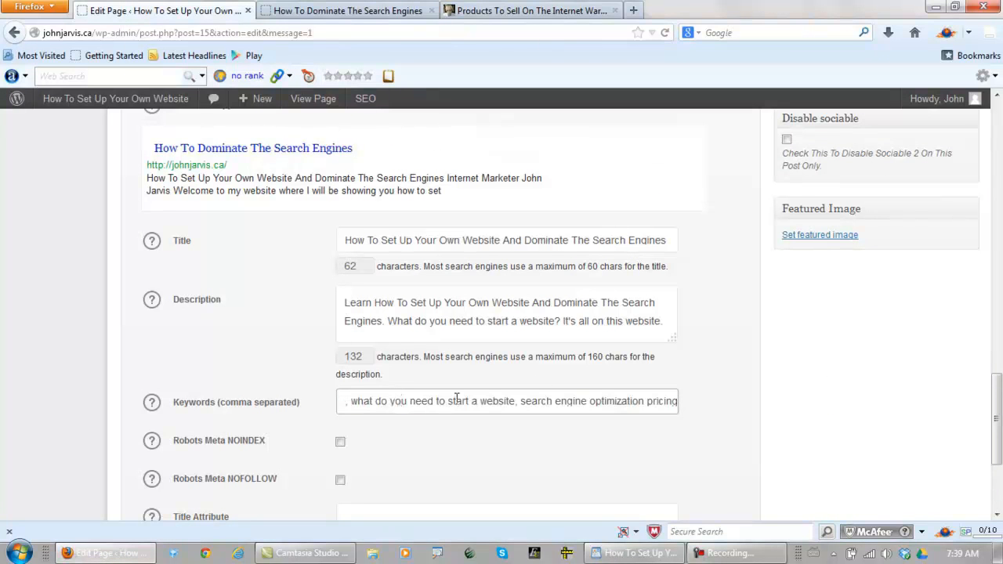
Update the Home page and preview the changes
left_click_drag(993, 410, 998, 275)
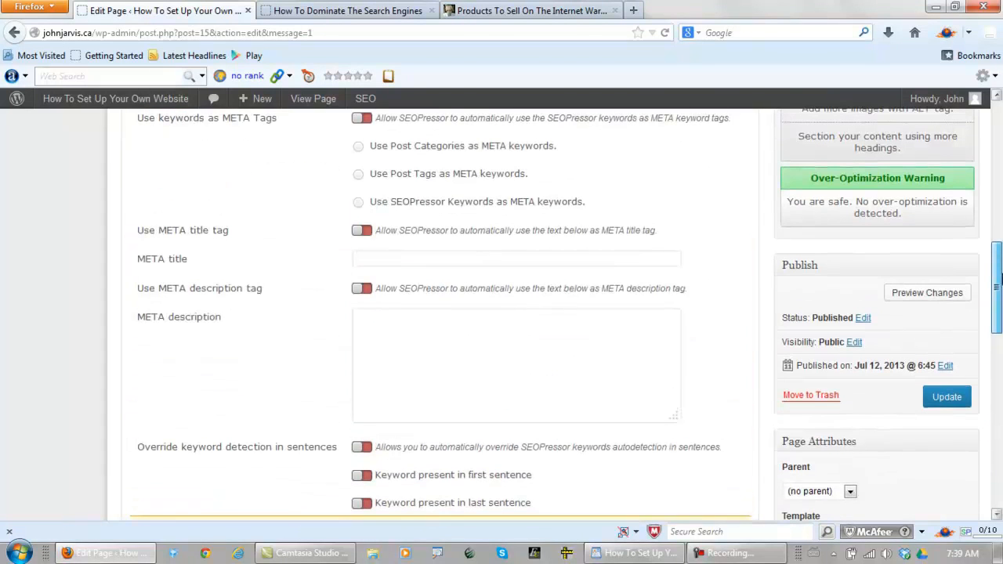
left_click(944, 400)
left_click(910, 295)
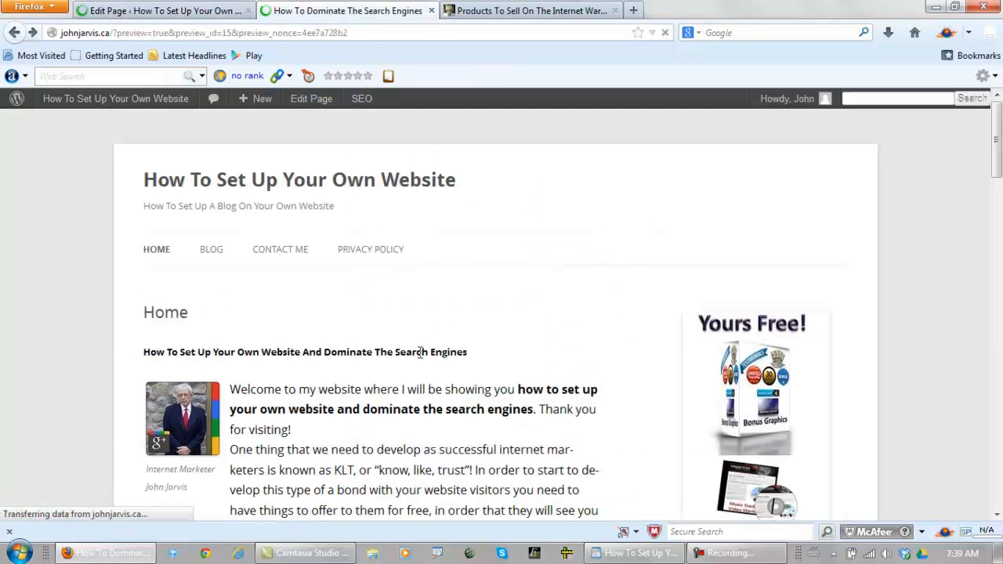
scroll(351, 342, "down", 5)
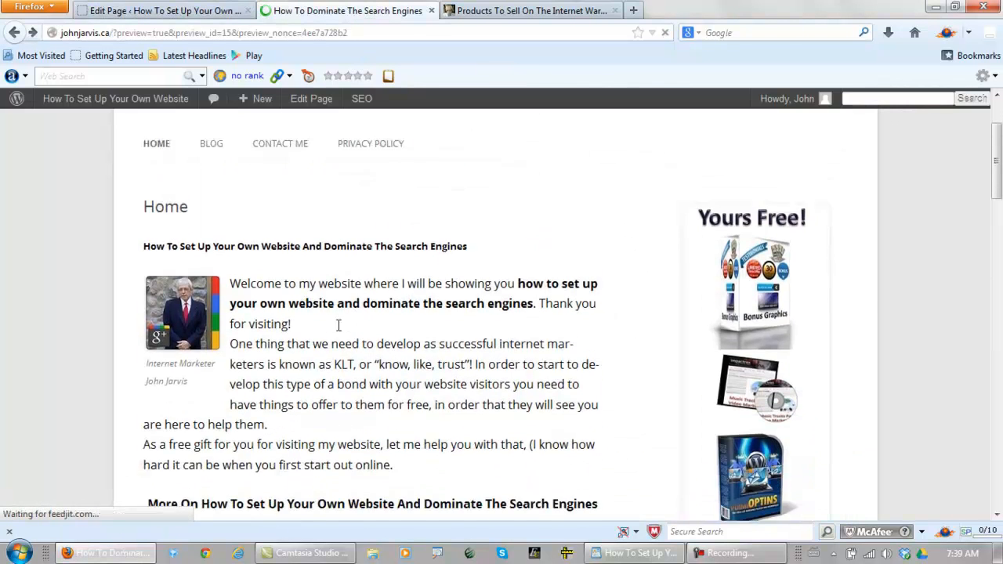
Minimize the Firefox and WordPad windows to show the desktop
left_click(936, 6)
left_click(935, 6)
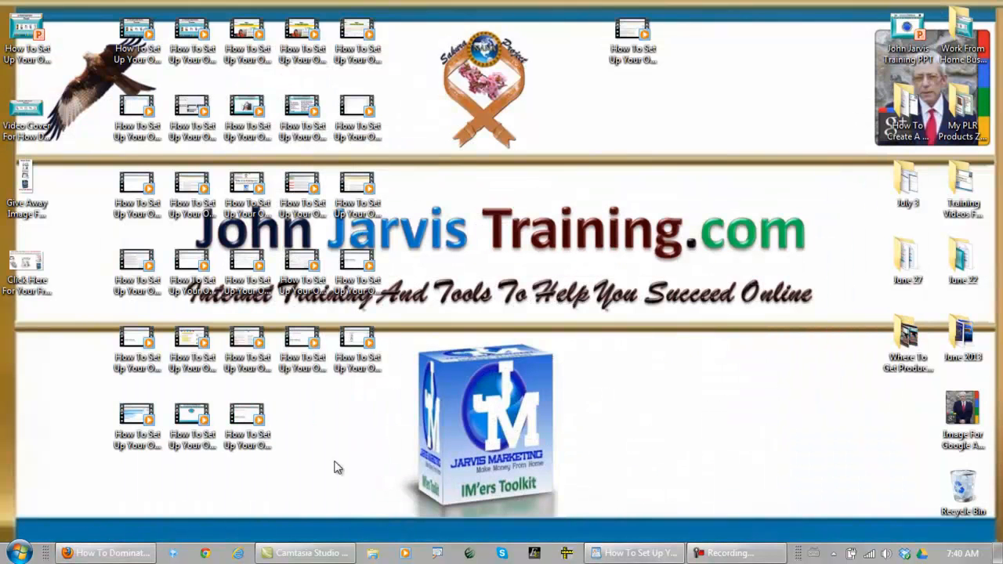